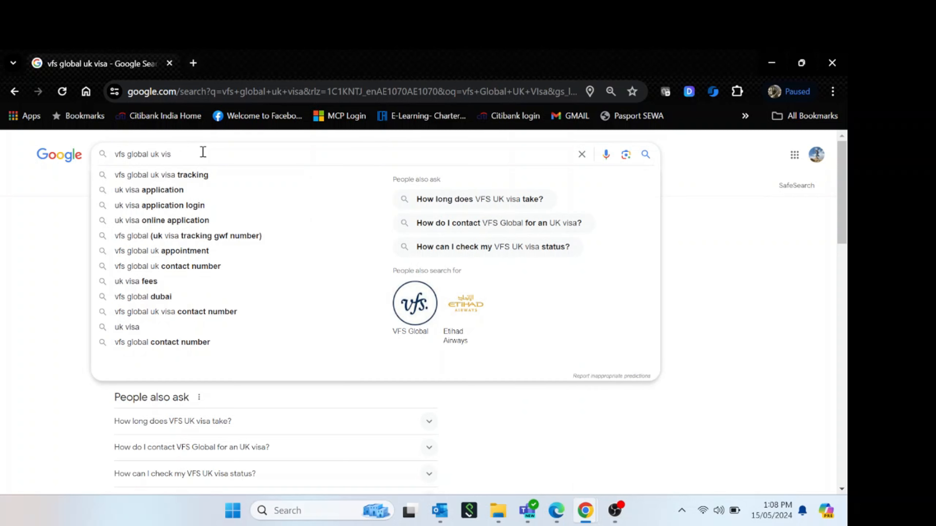
# Search Google for 'vfs global uk visa' and open VFS Global's 'How to apply for a UK Visa' result
pyautogui.write('a')
pyautogui.press('Return')
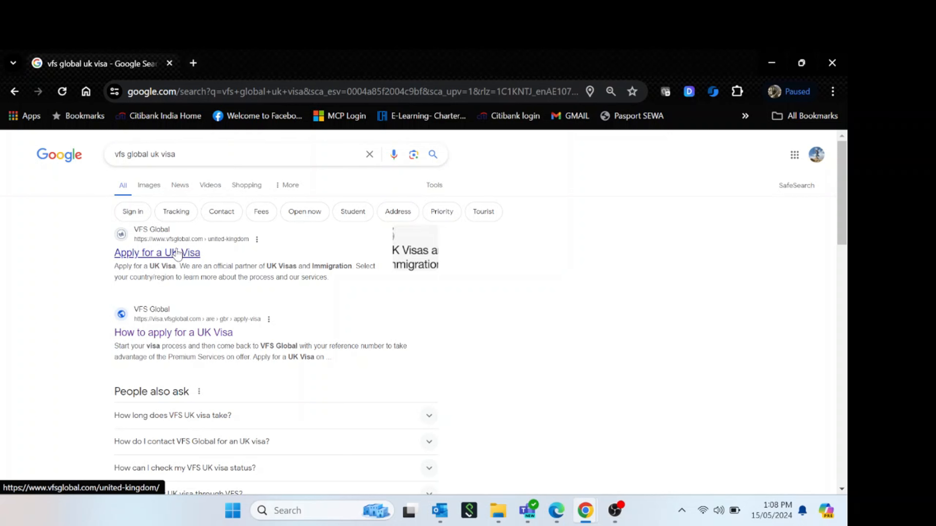
pyautogui.click(185, 333)
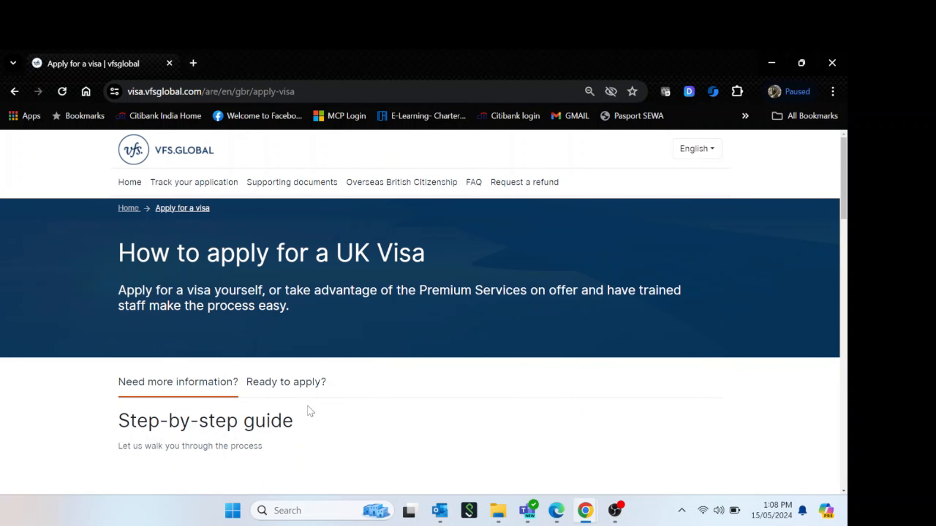
# Read the VFS Global UK visa guide down to 'Ready to apply?' and follow its GOV.UK apply link
pyautogui.hotkey('ctrl', '-')
pyautogui.hotkey('ctrl', '-')
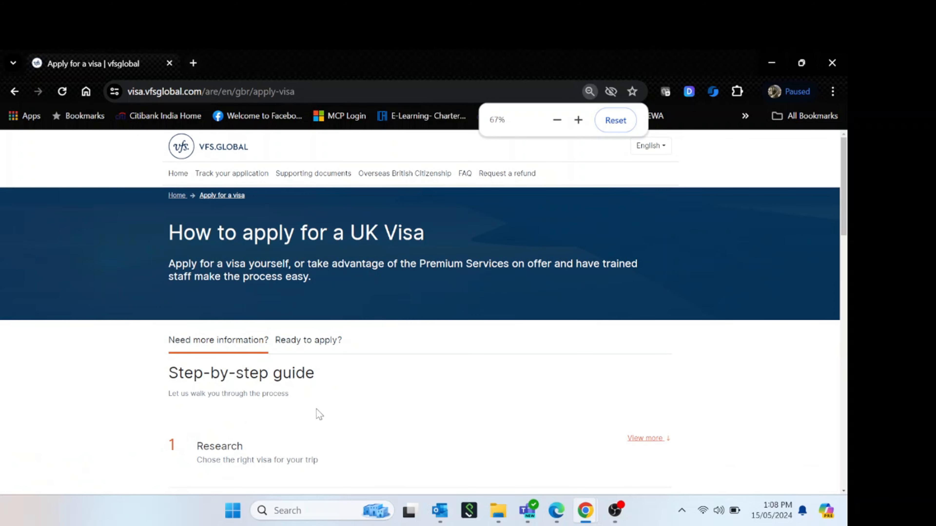
pyautogui.scroll(-5, 315, 409)
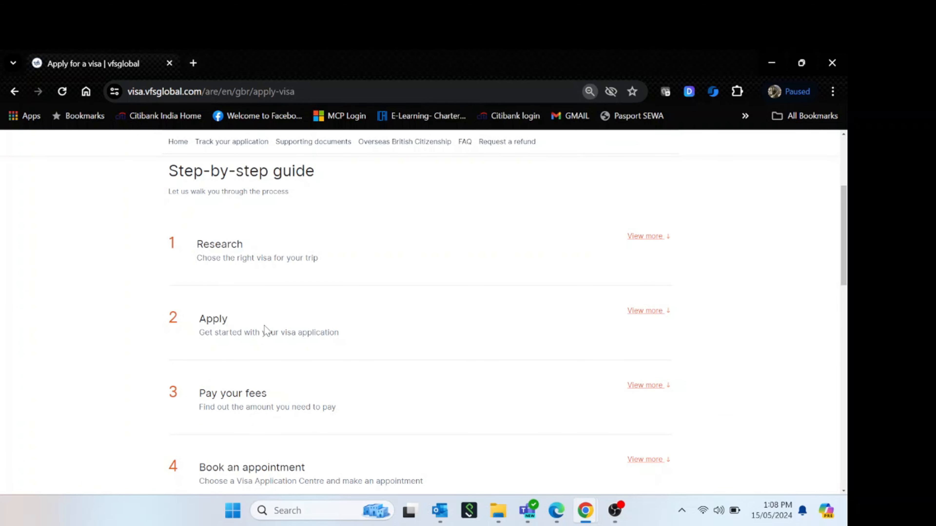
pyautogui.scroll(-1, 280, 402)
pyautogui.scroll(-4, 281, 402)
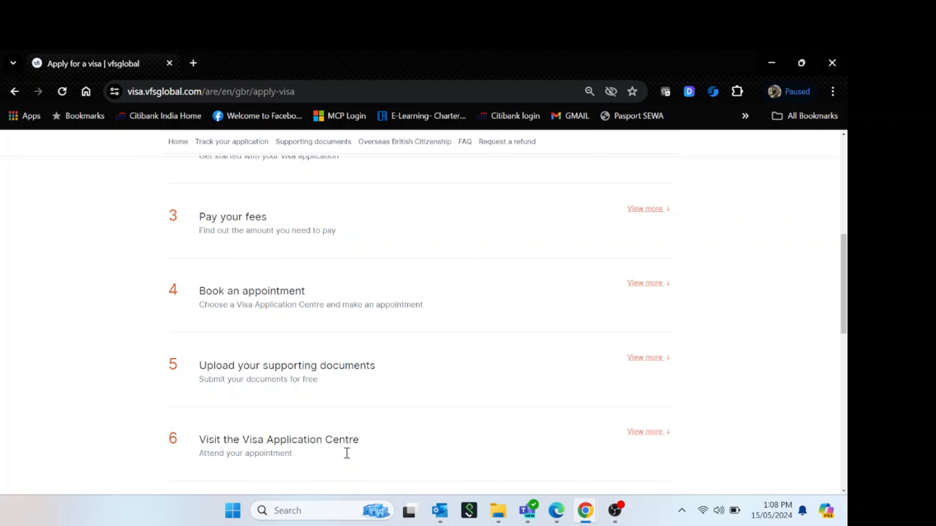
pyautogui.scroll(-4, 368, 472)
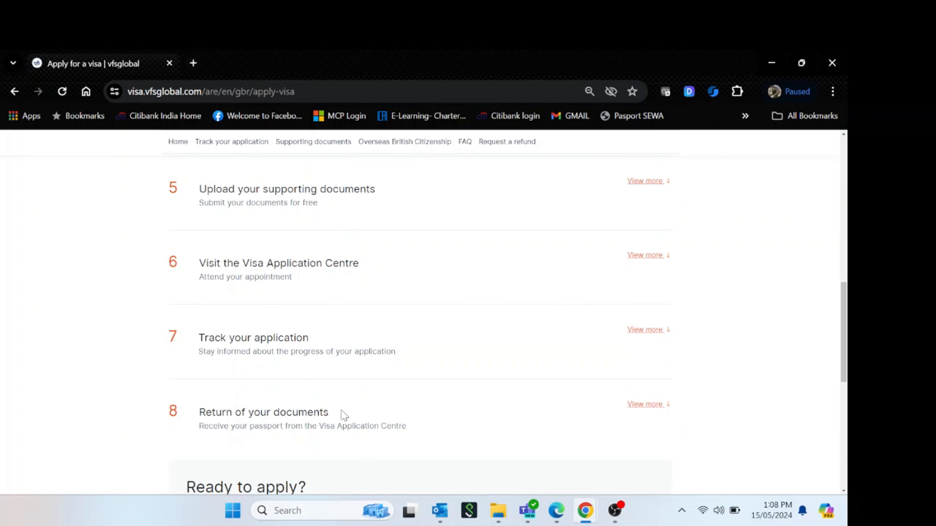
pyautogui.scroll(-6, 342, 418)
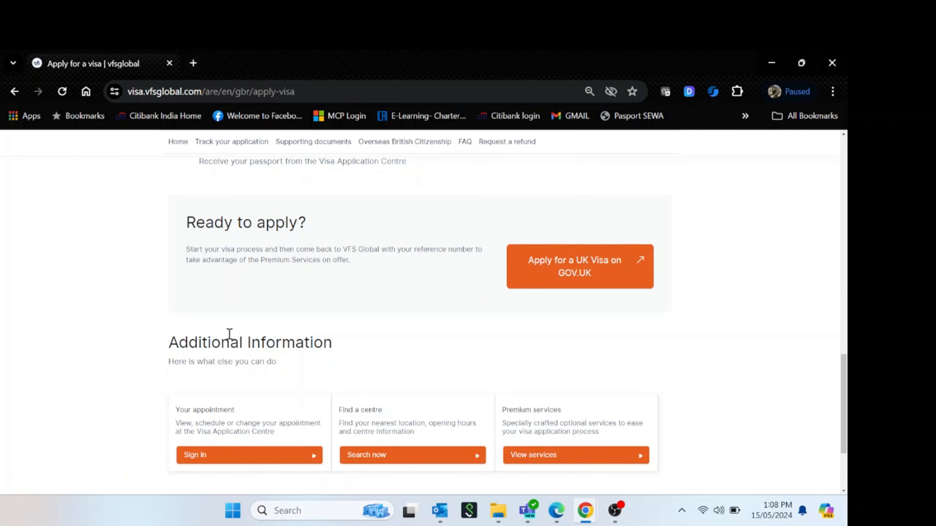
pyautogui.scroll(-2, 477, 342)
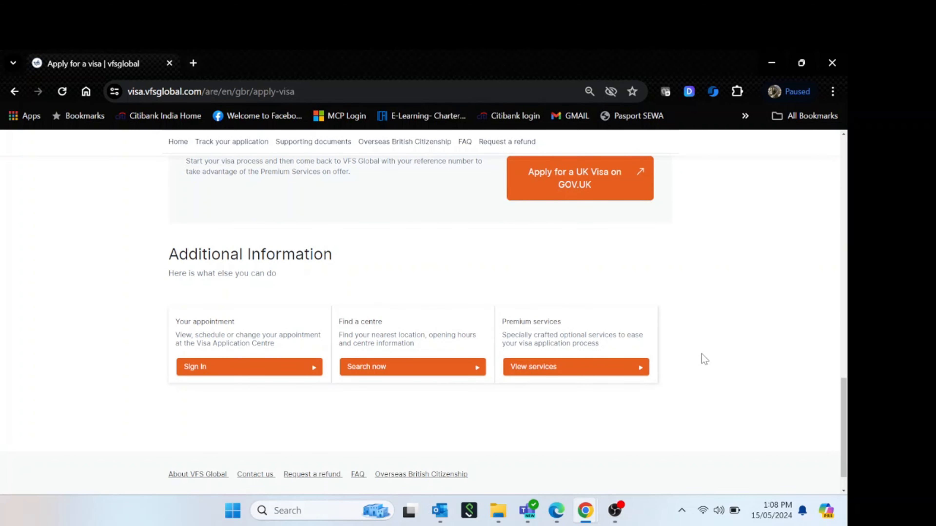
pyautogui.scroll(2, 702, 357)
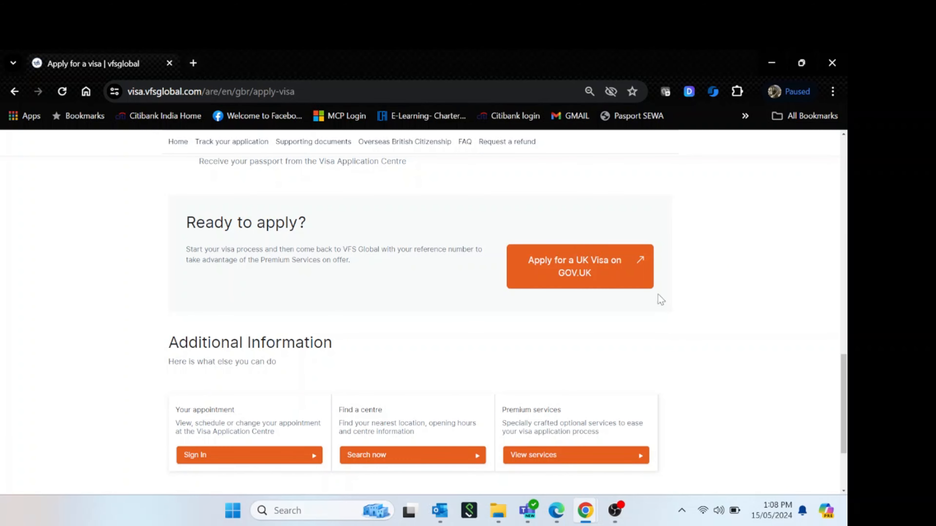
pyautogui.click(575, 280)
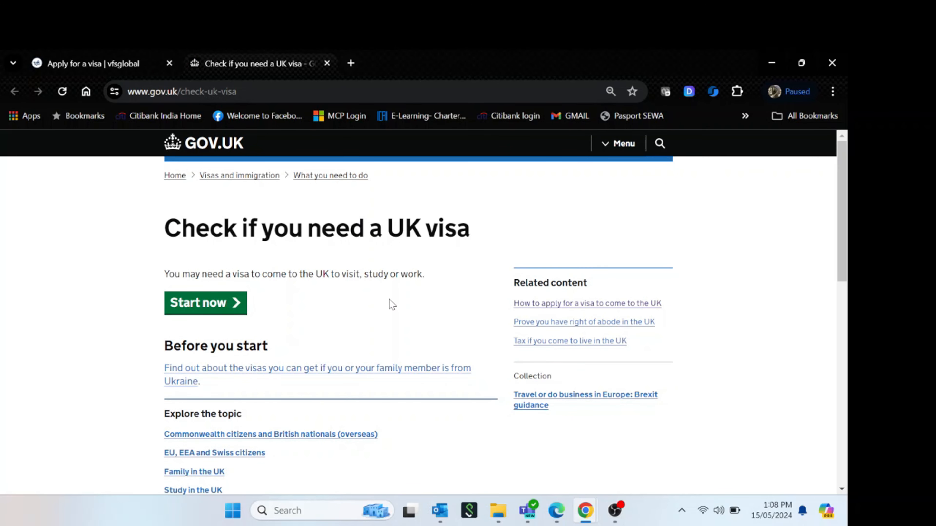
# Begin the 'Check if you need a UK visa' checker with Start now
pyautogui.hotkey('ctrl', '-')
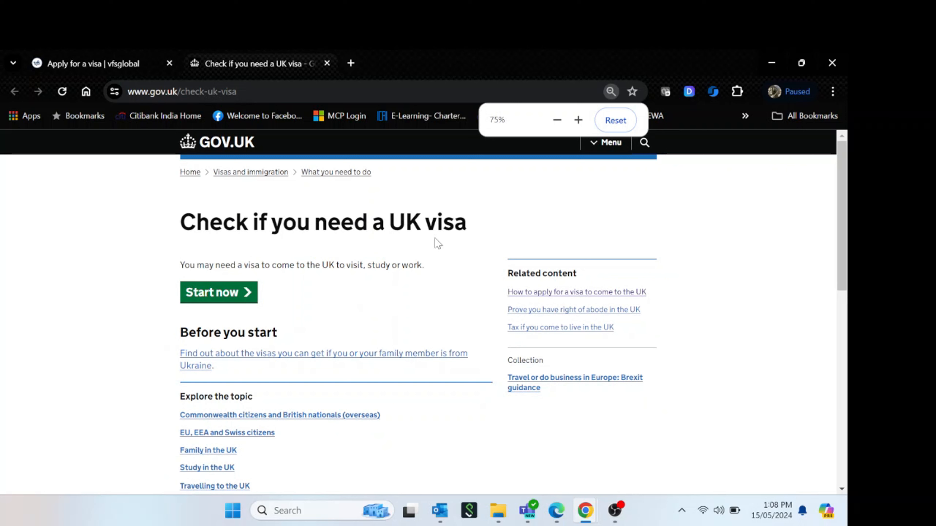
pyautogui.moveTo(454, 225); pyautogui.dragTo(181, 227)
pyautogui.click(437, 232)
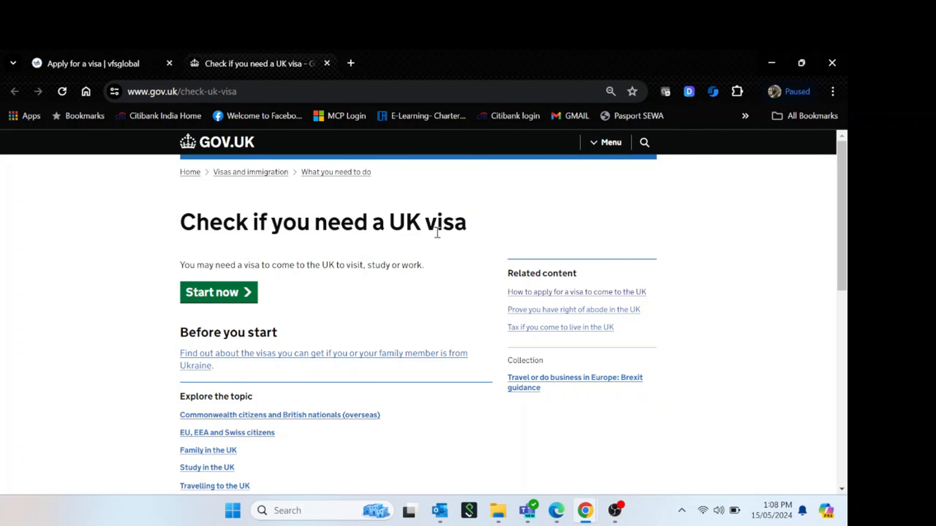
pyautogui.click(227, 301)
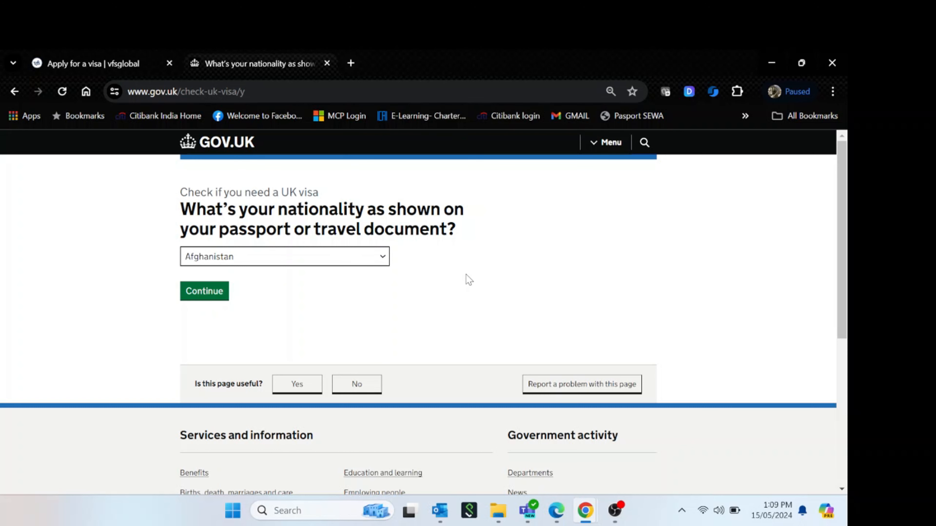
# Select India as the nationality on the passport and continue
pyautogui.hotkey('ctrl', '-')
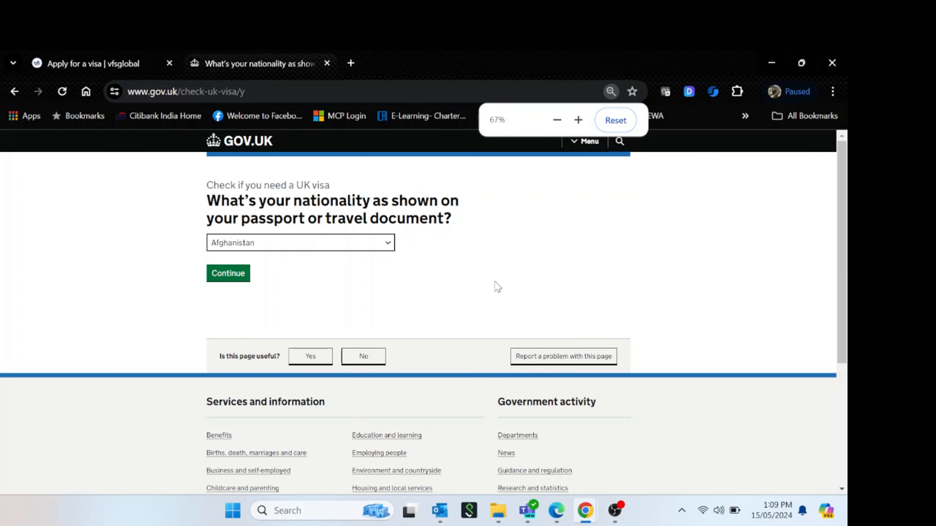
pyautogui.click(332, 250)
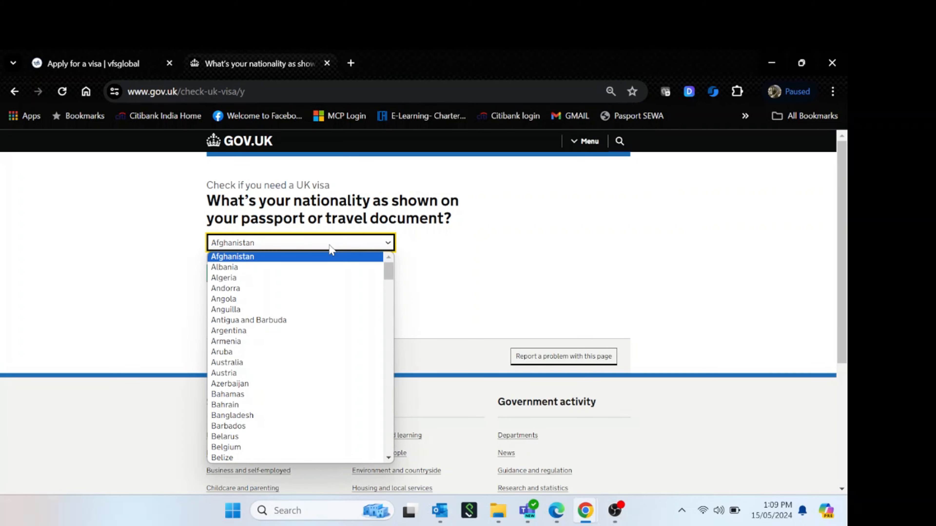
pyautogui.write('in')
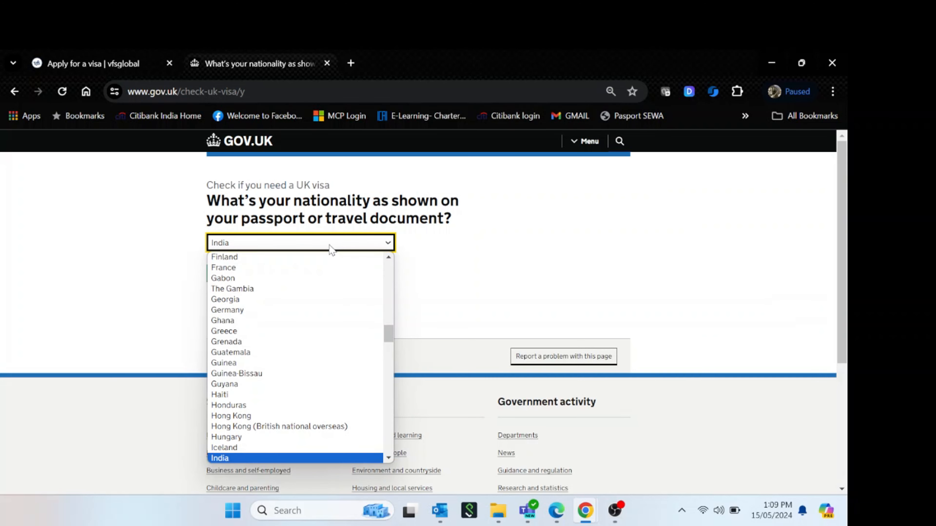
pyautogui.press('Return')
pyautogui.click(377, 287)
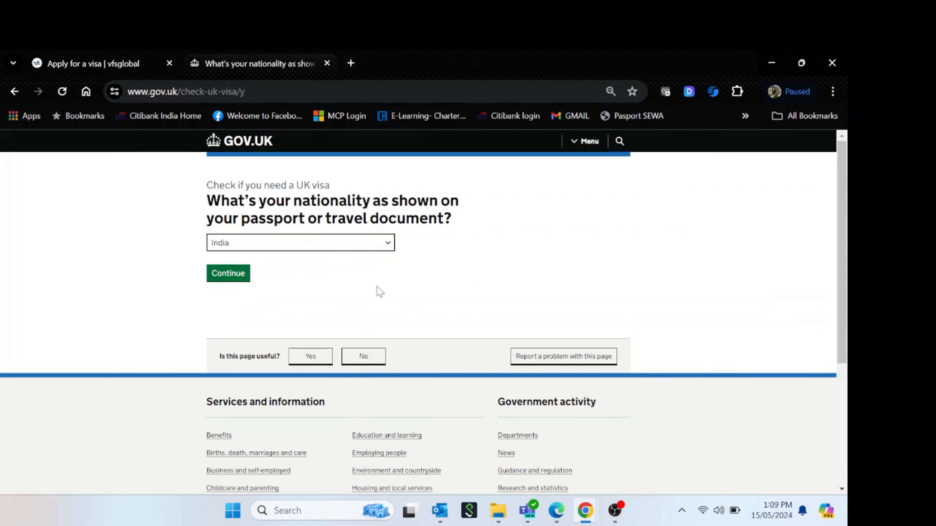
pyautogui.click(236, 274)
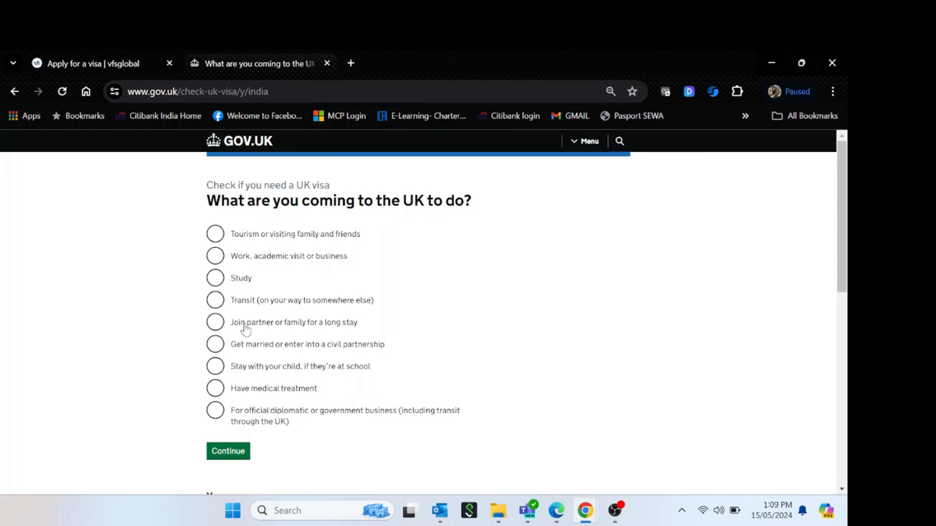
# Give 'Tourism or visiting family and friends' as the purpose of the visit
pyautogui.click(221, 236)
pyautogui.click(456, 250)
pyautogui.scroll(-5, 562, 448)
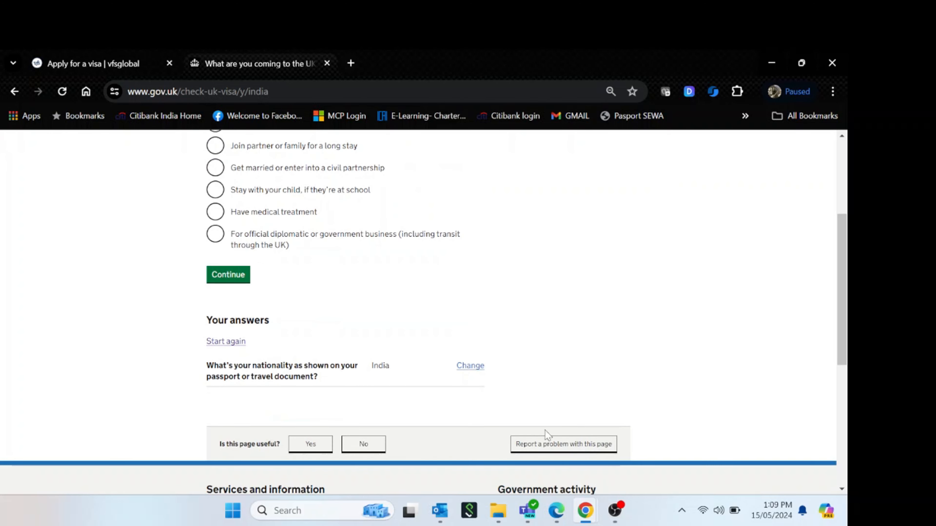
pyautogui.click(240, 275)
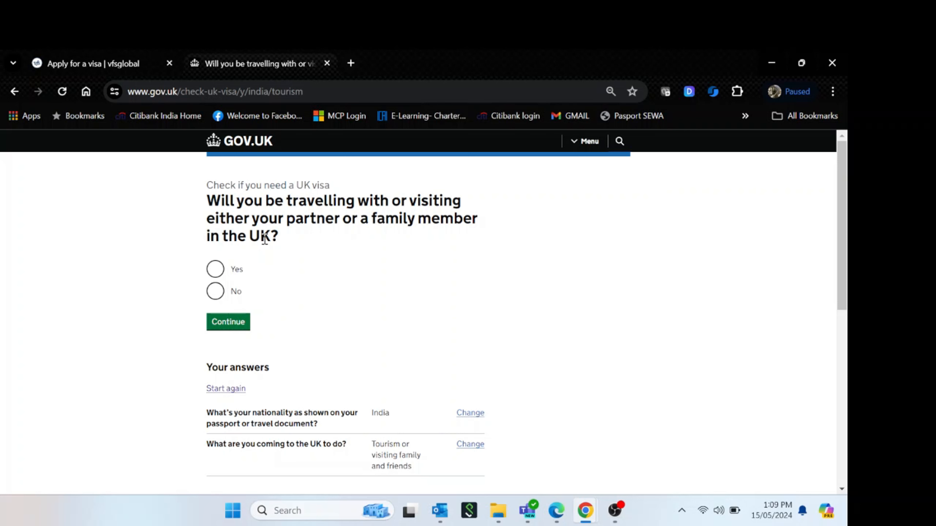
# Answer yes to travelling with family and open the Standard Visitor visa guidance
pyautogui.click(215, 271)
pyautogui.click(244, 322)
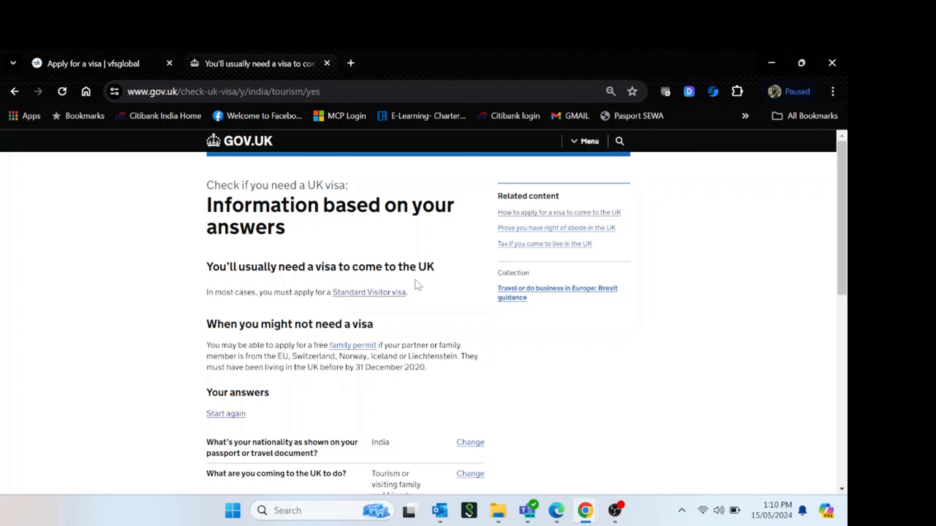
pyautogui.scroll(-2, 581, 367)
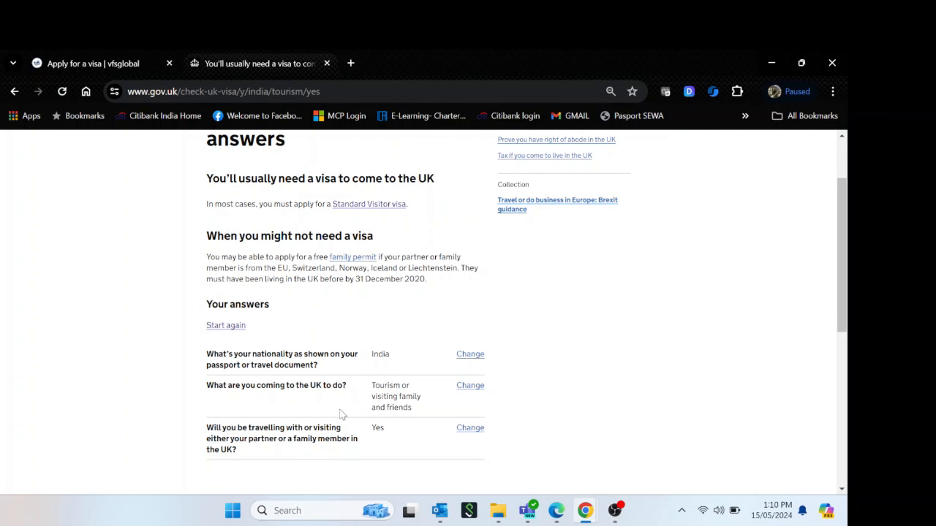
pyautogui.click(380, 205)
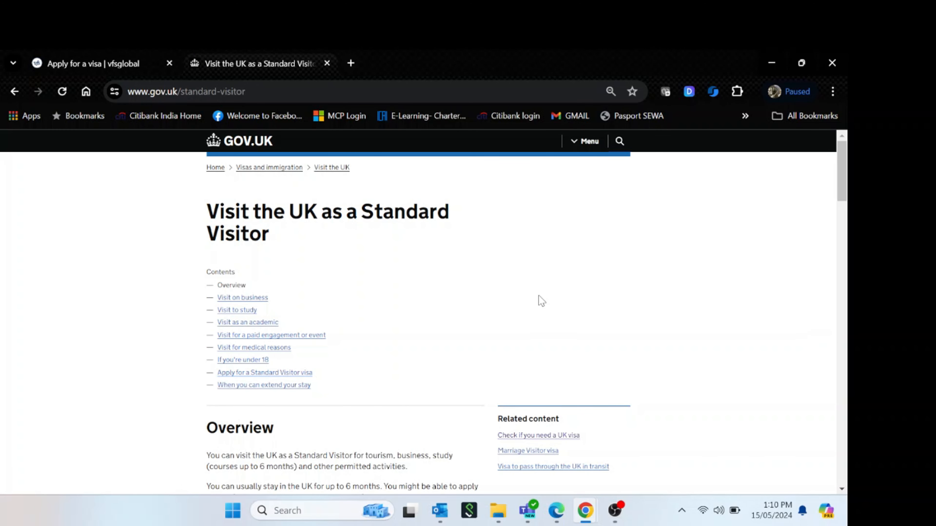
# Go to the 'Apply for a Standard Visitor visa' section of the guide
pyautogui.hotkey('ctrl', '+')
pyautogui.click(242, 91)
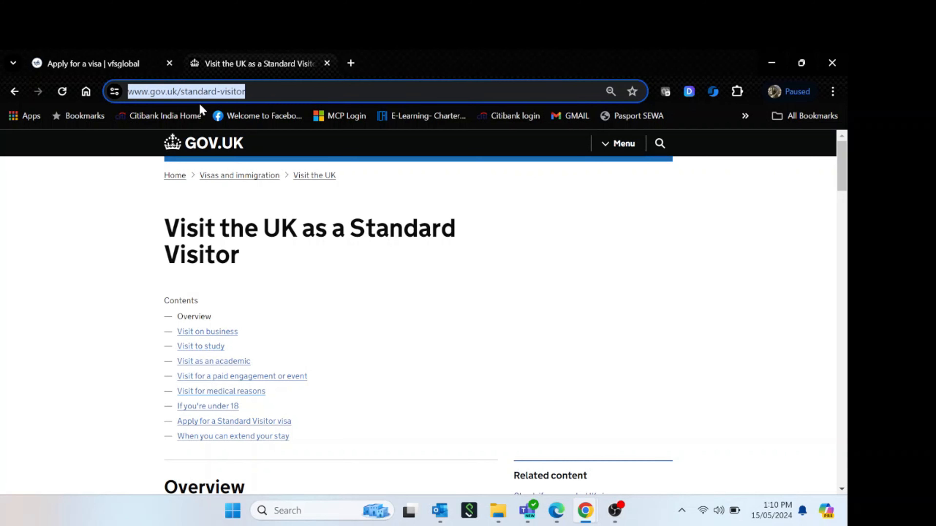
pyautogui.scroll(-2, 507, 279)
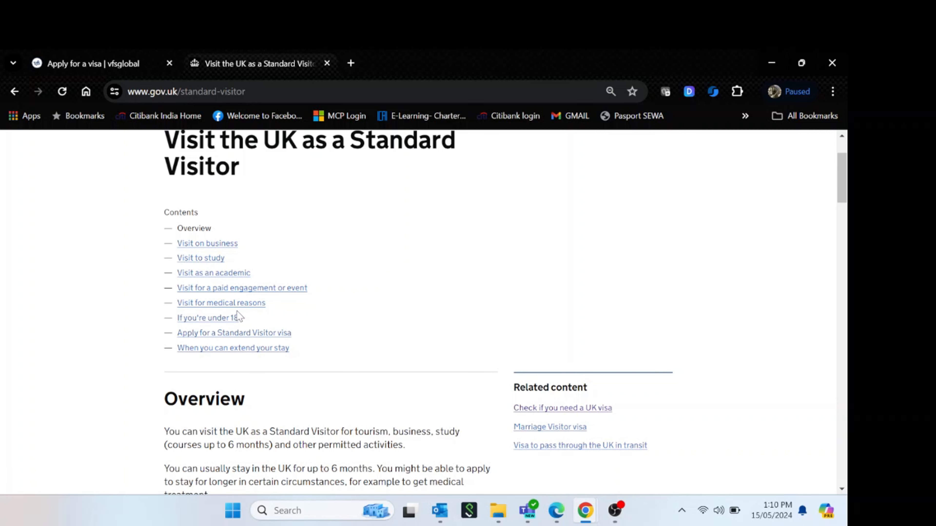
pyautogui.click(268, 334)
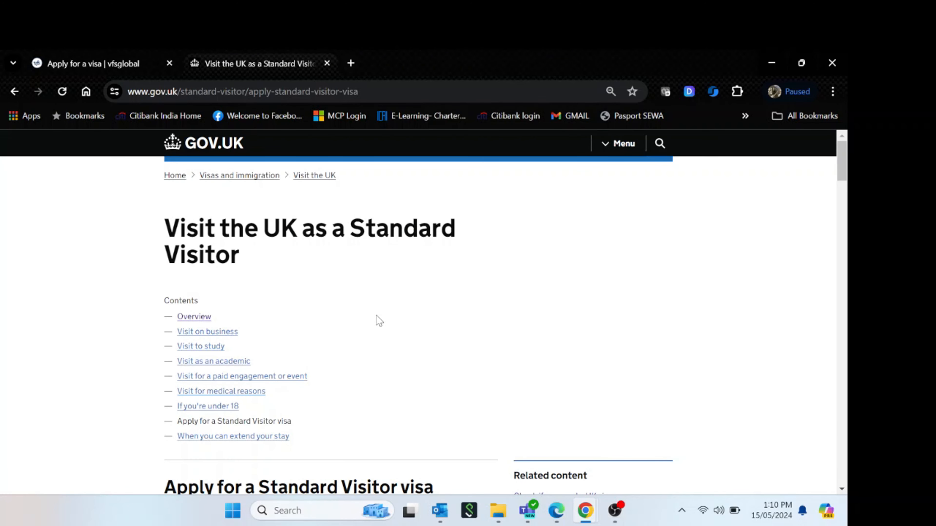
# Review the fee table and 6-month maximum stay, then start the online application
pyautogui.scroll(-5, 387, 320)
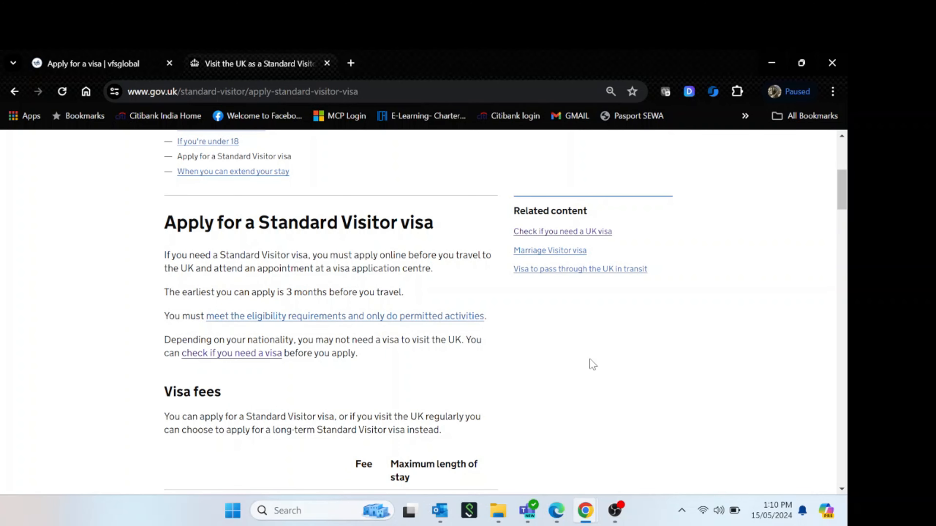
pyautogui.scroll(-4, 592, 363)
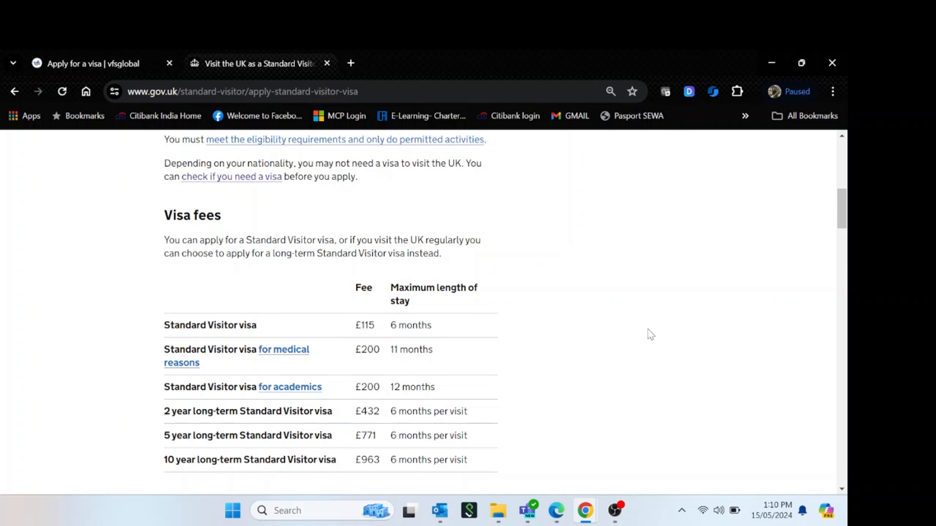
pyautogui.scroll(-4, 648, 333)
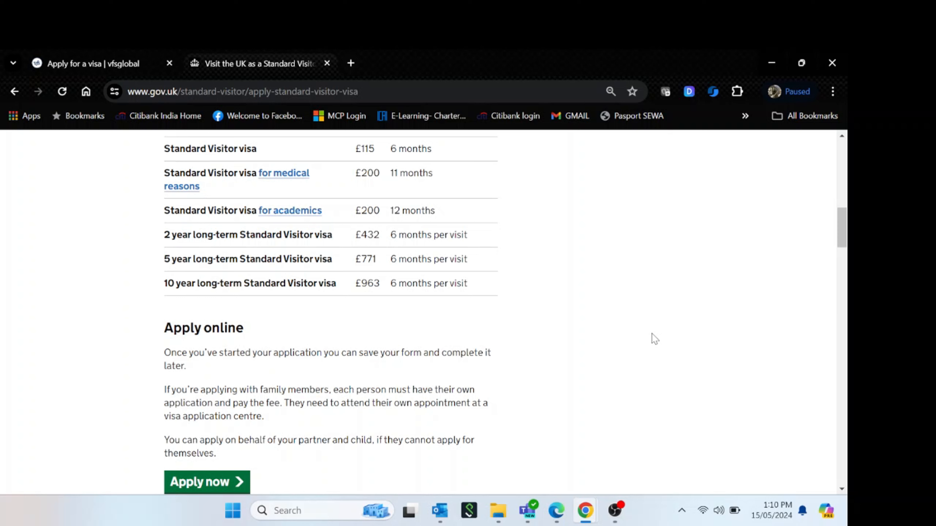
pyautogui.moveTo(434, 149); pyautogui.dragTo(394, 154)
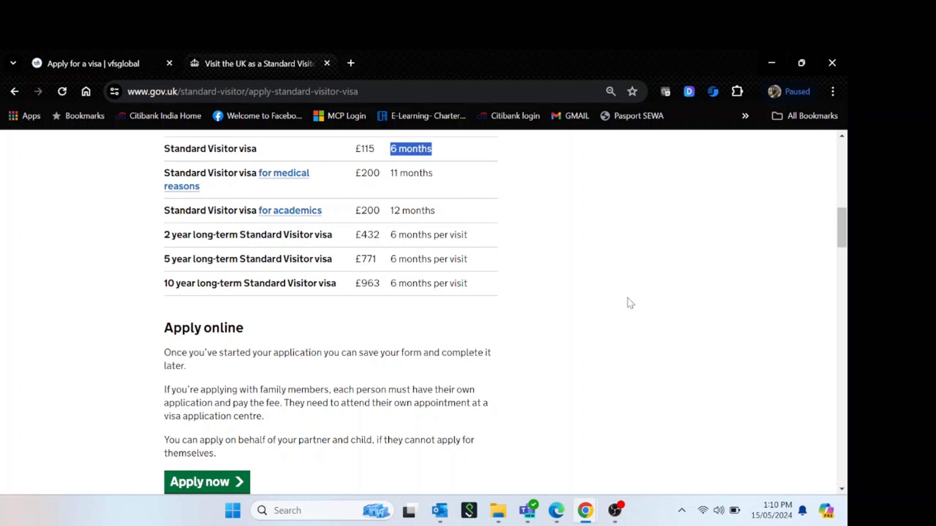
pyautogui.click(417, 208)
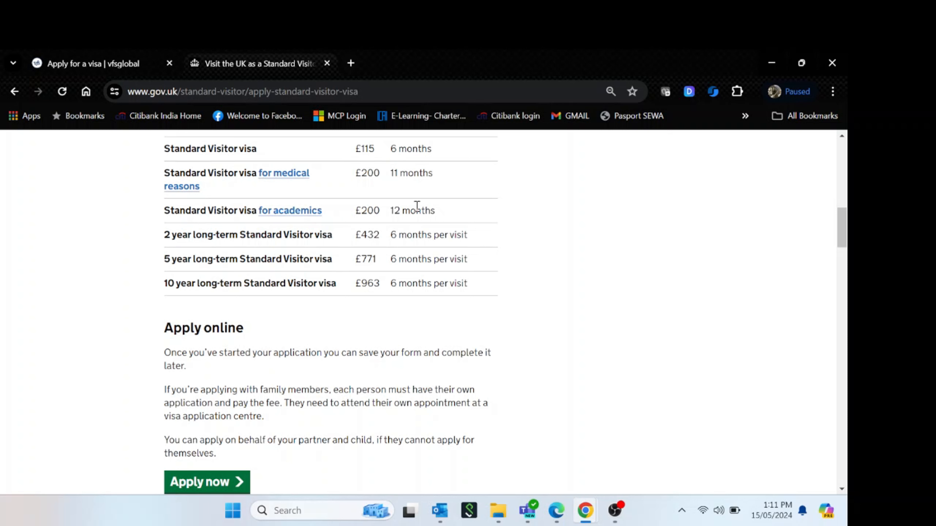
pyautogui.click(206, 481)
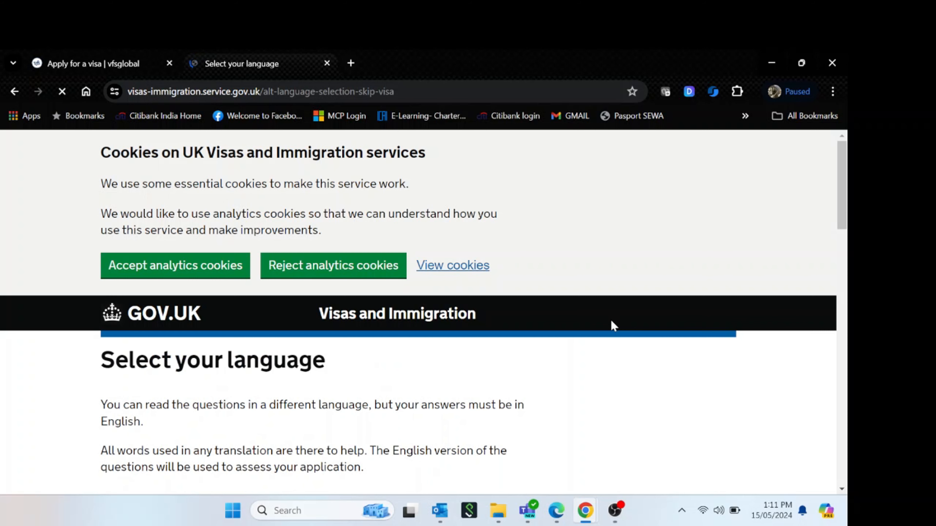
# Accept analytics cookies and choose English as the application language
pyautogui.click(241, 274)
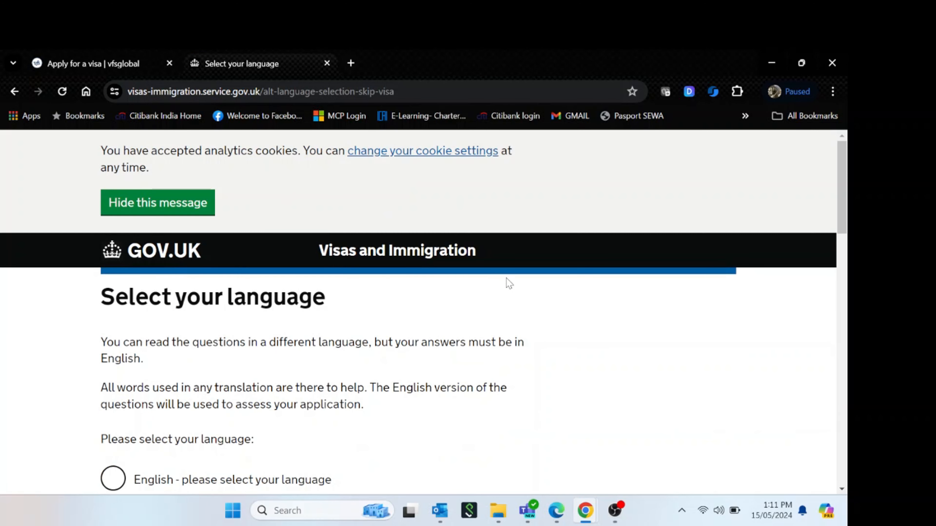
pyautogui.hotkey('ctrl', '-')
pyautogui.hotkey('ctrl', '-')
pyautogui.hotkey('ctrl', '-')
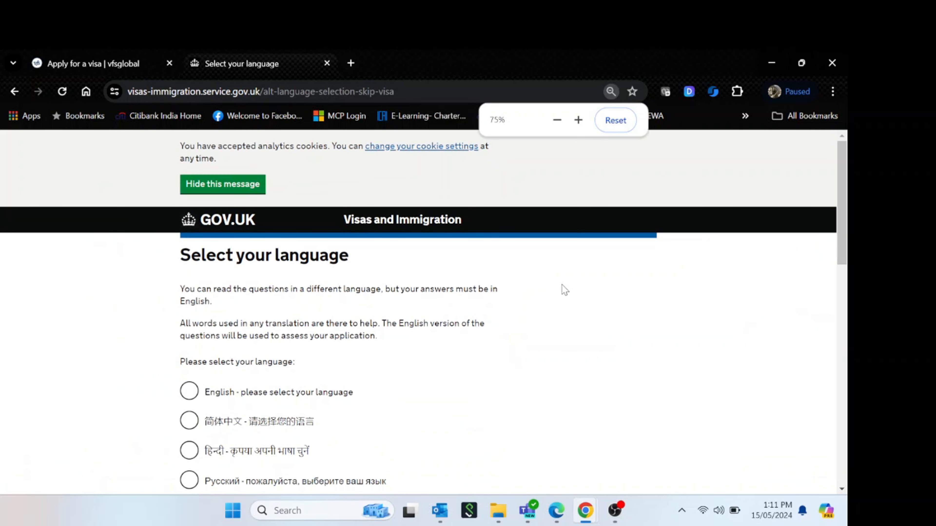
pyautogui.hotkey('ctrl', '-')
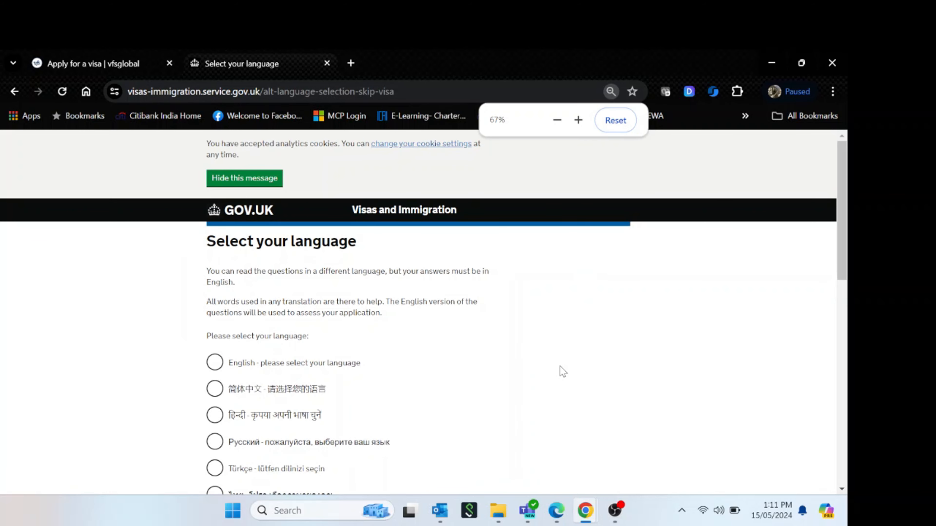
pyautogui.click(220, 368)
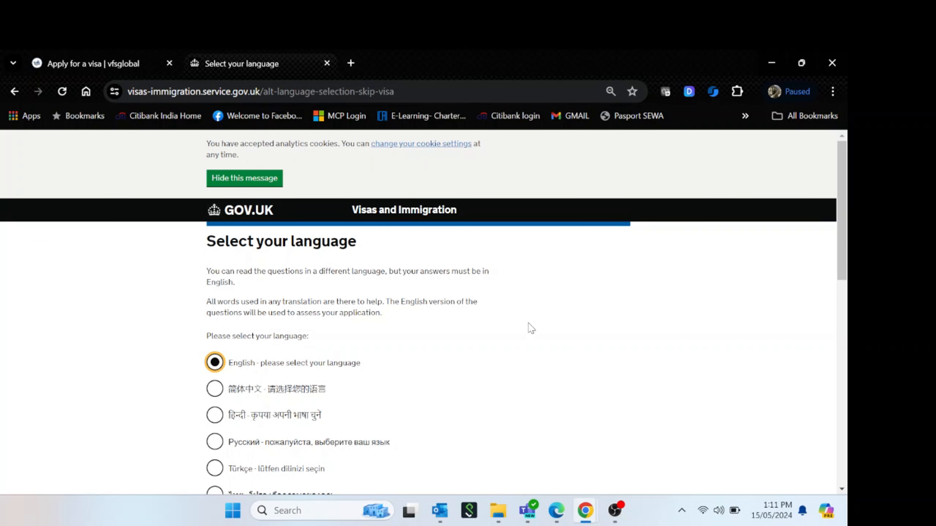
pyautogui.scroll(-10, 534, 327)
pyautogui.click(222, 441)
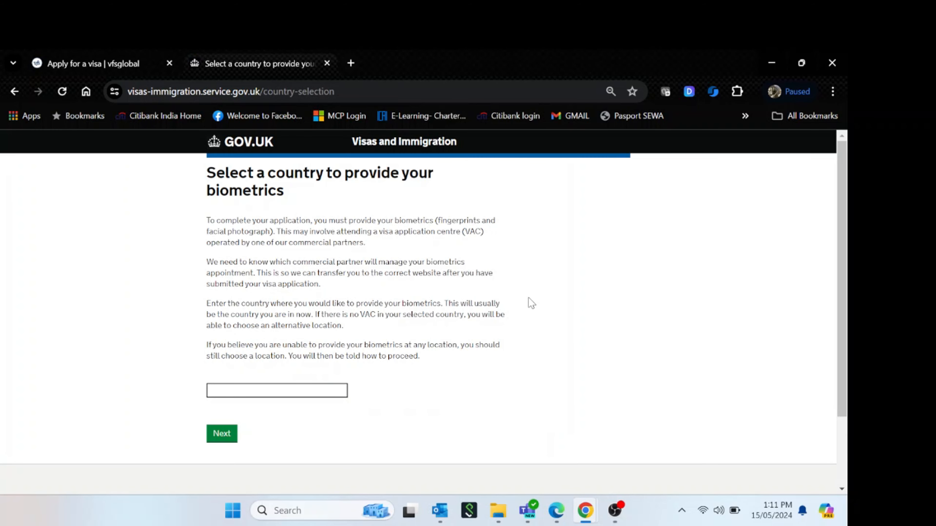
# Enter United Arab Emirates as the country for providing biometrics
pyautogui.hotkey('ctrl', '-')
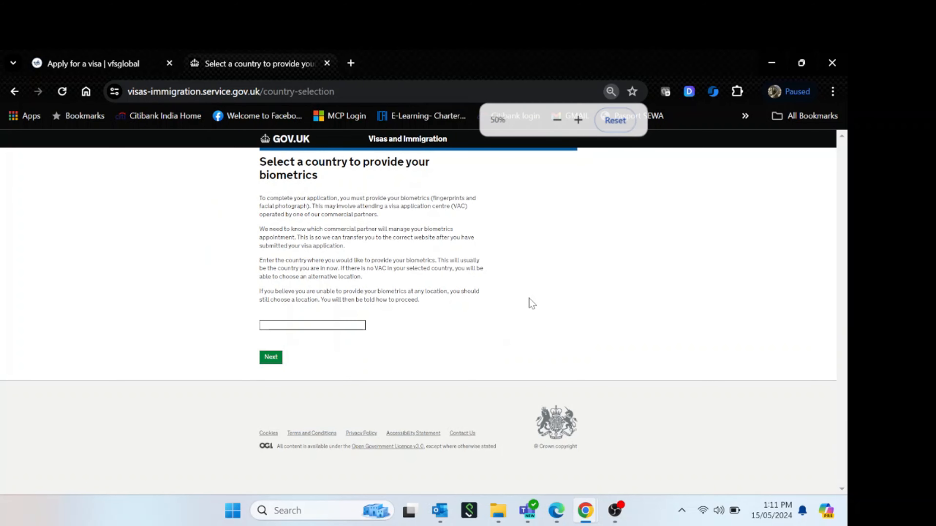
pyautogui.hotkey('ctrl', '+')
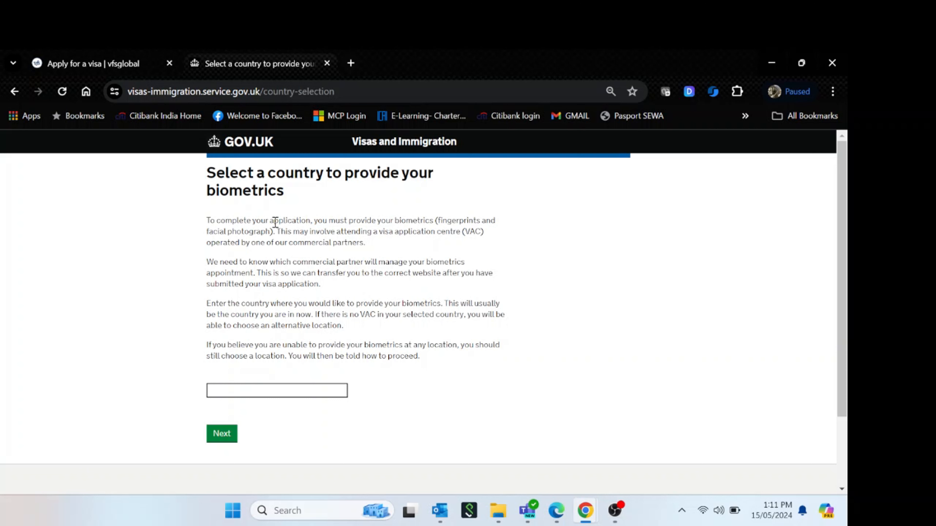
pyautogui.moveTo(434, 221); pyautogui.dragTo(276, 236)
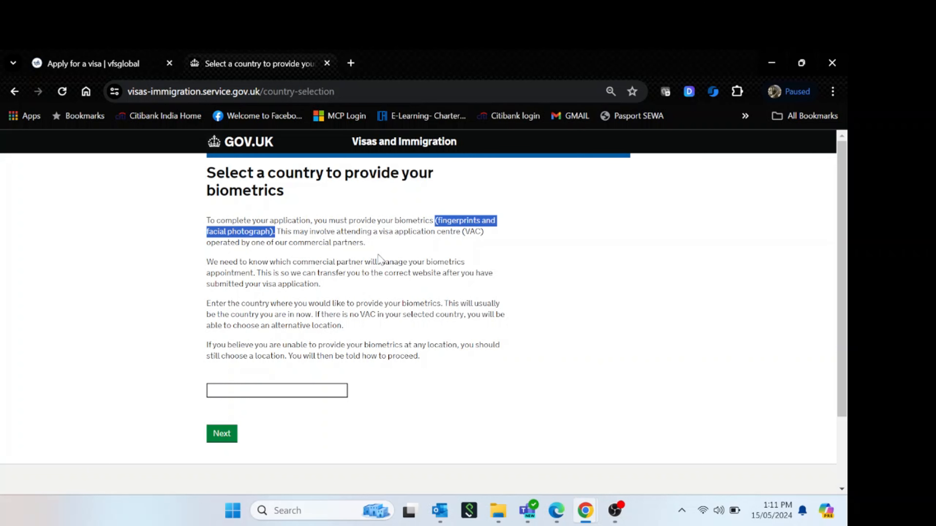
pyautogui.click(427, 423)
pyautogui.click(257, 386)
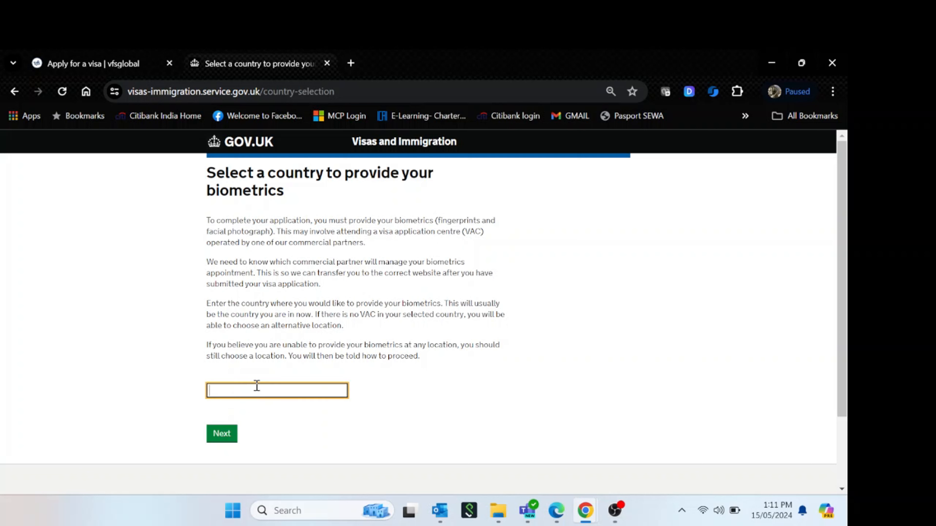
pyautogui.write('Unit')
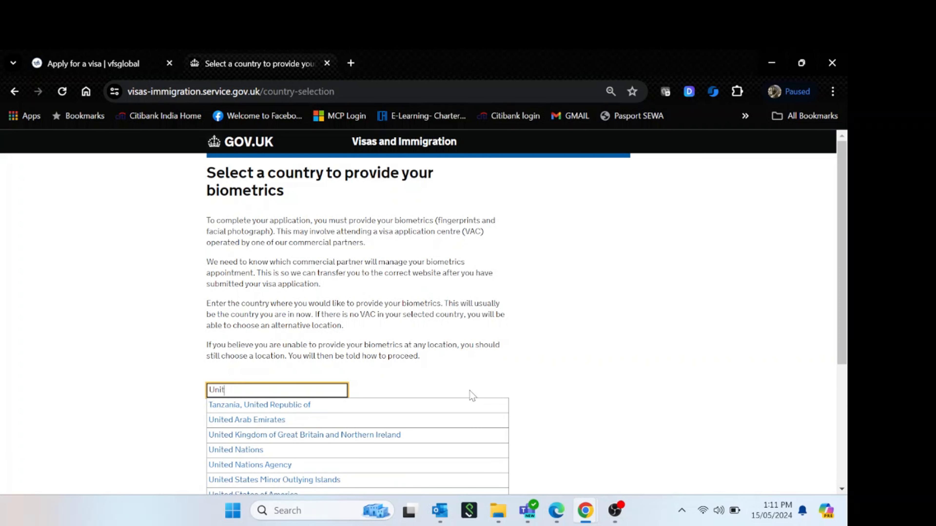
pyautogui.write('ed Ara')
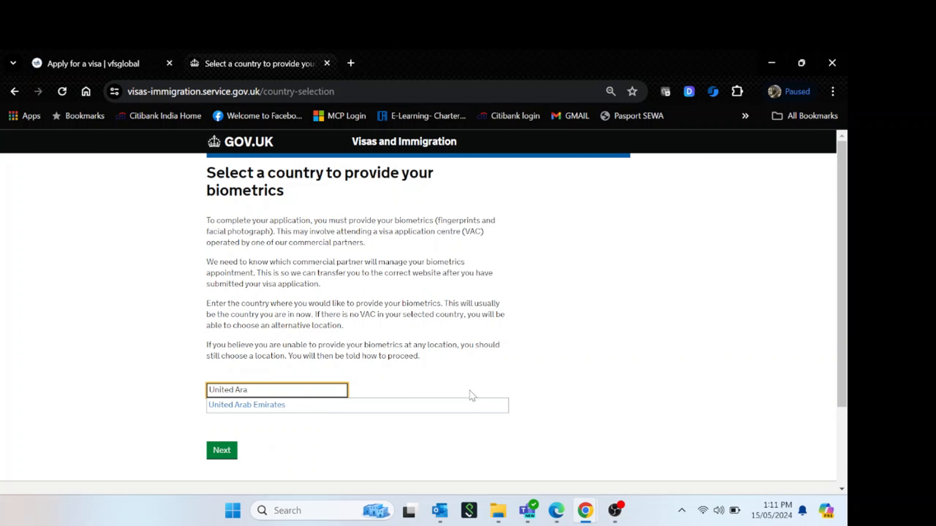
pyautogui.click(453, 409)
pyautogui.click(566, 362)
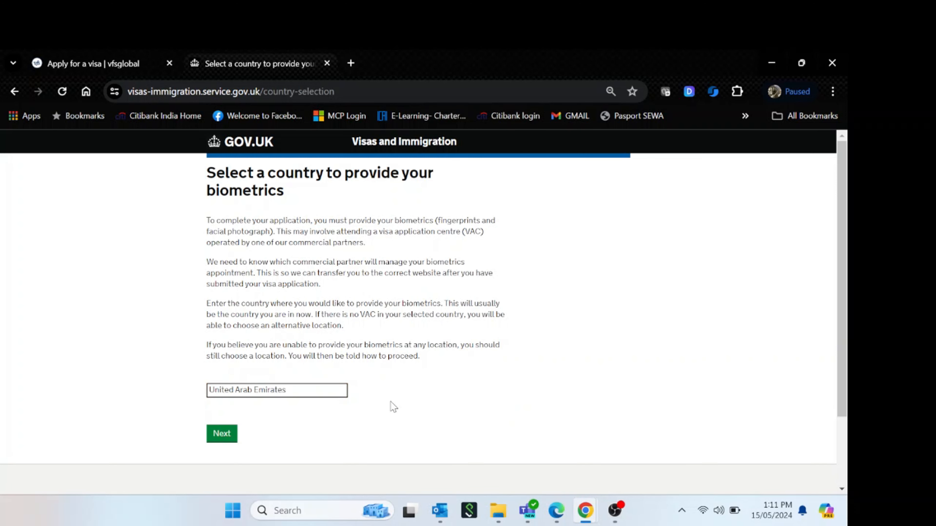
# Submit United Arab Emirates as the biometrics country
pyautogui.click(232, 439)
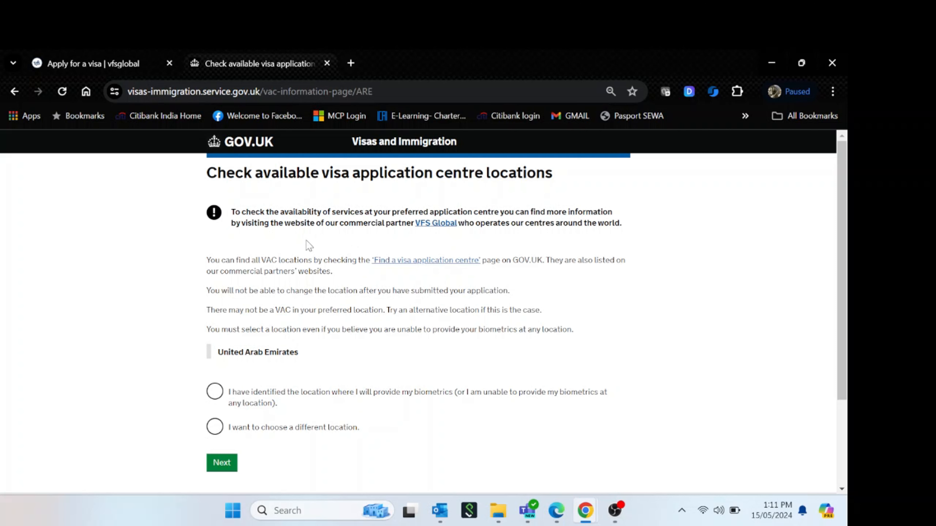
pyautogui.moveTo(207, 172); pyautogui.dragTo(424, 173)
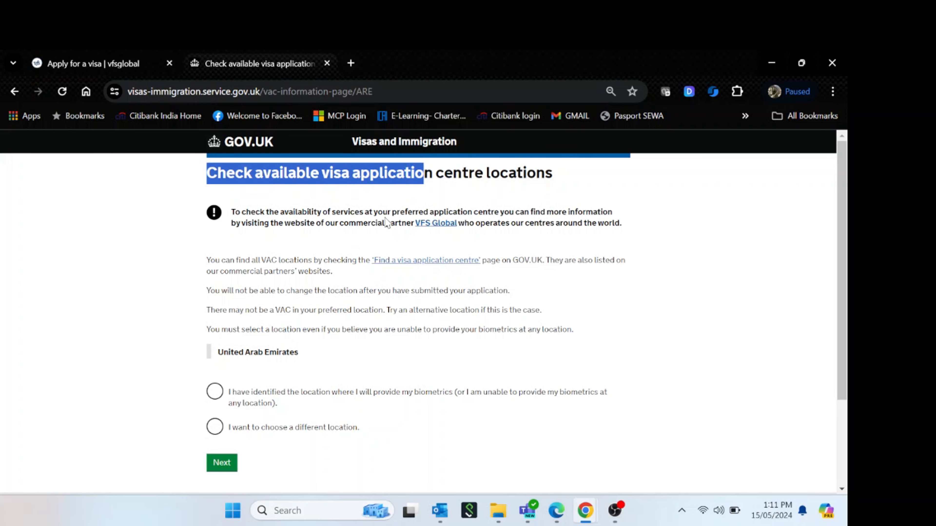
pyautogui.click(386, 223)
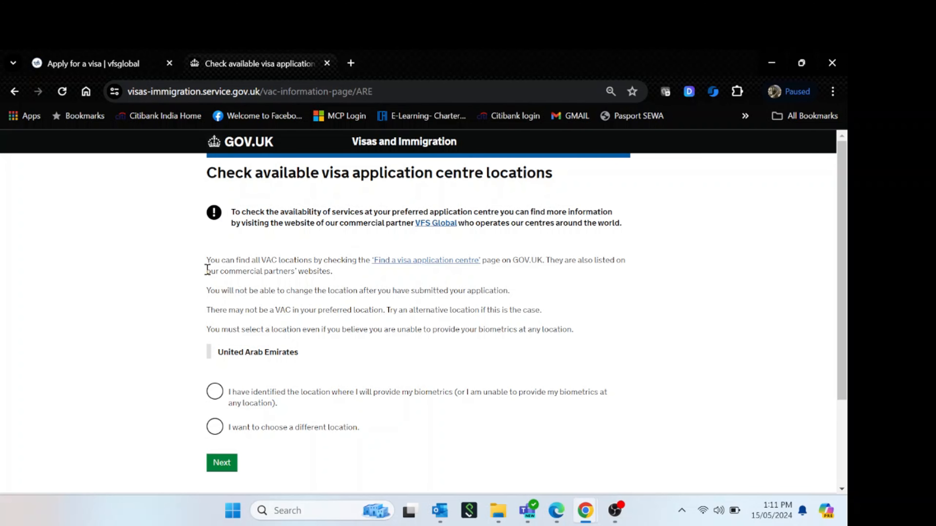
# Open the visa application centre finder and choose United Arab Emirates
pyautogui.click(429, 262)
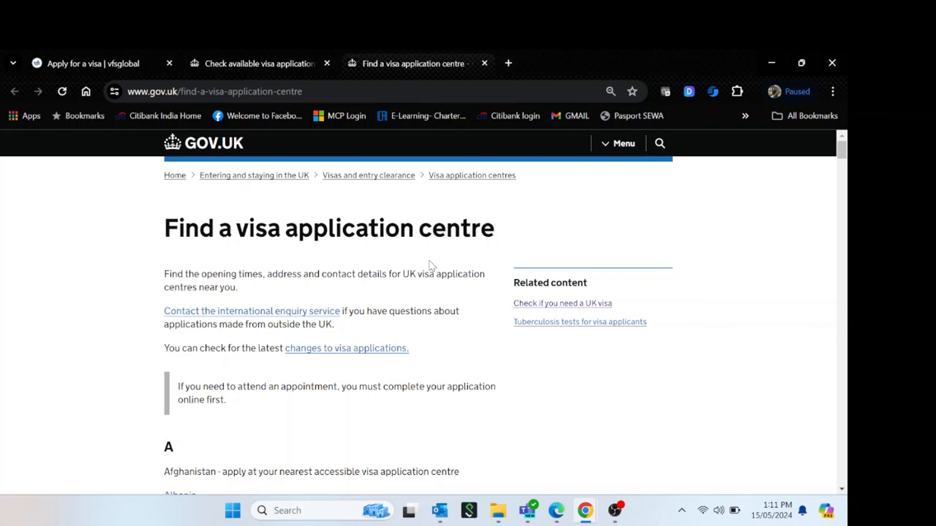
pyautogui.scroll(-7, 495, 402)
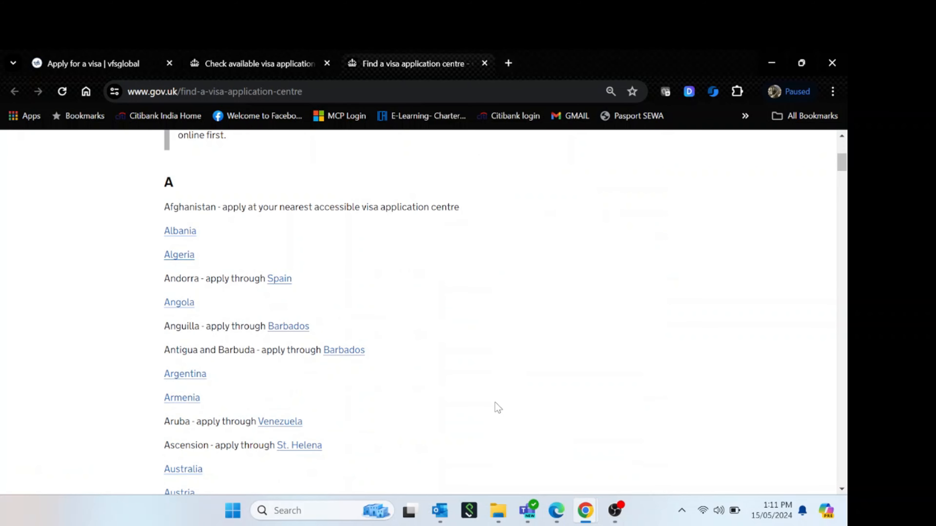
pyautogui.scroll(-20, 495, 402)
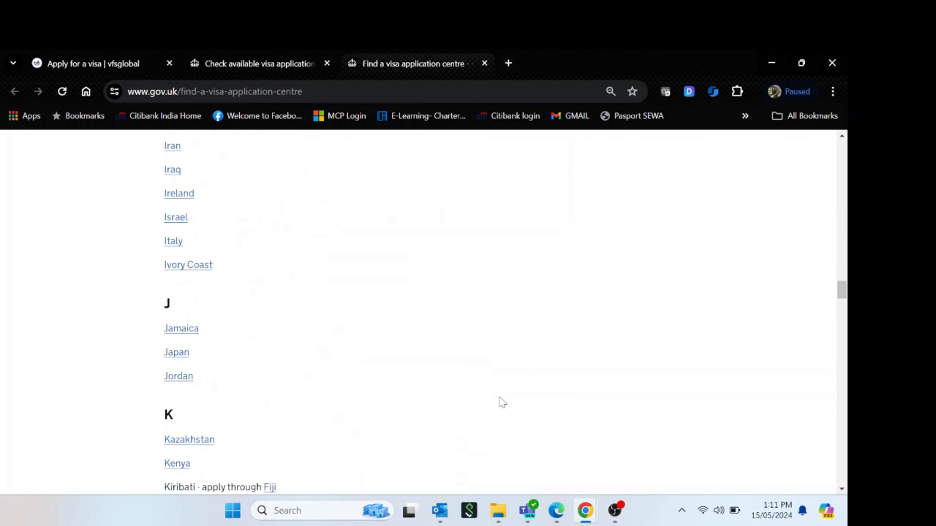
pyautogui.scroll(-20, 500, 397)
pyautogui.scroll(-7, 504, 402)
pyautogui.scroll(2, 503, 402)
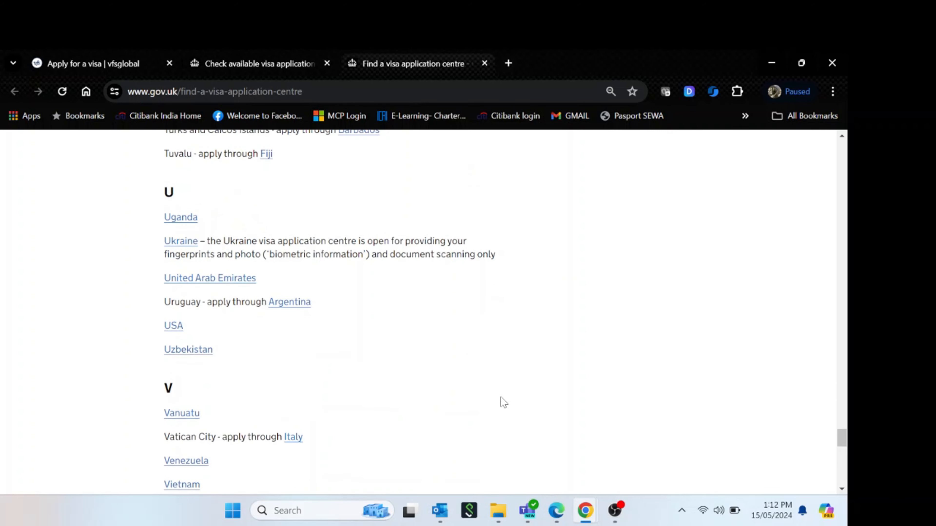
pyautogui.click(214, 280)
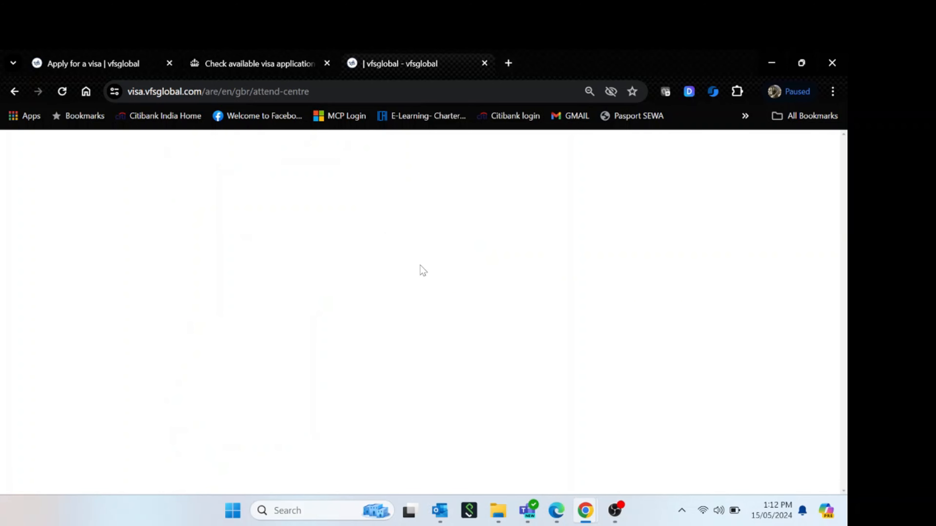
# Review the UAE centre list showing the Abu Dhabi and Dubai centres
pyautogui.scroll(-5, 560, 280)
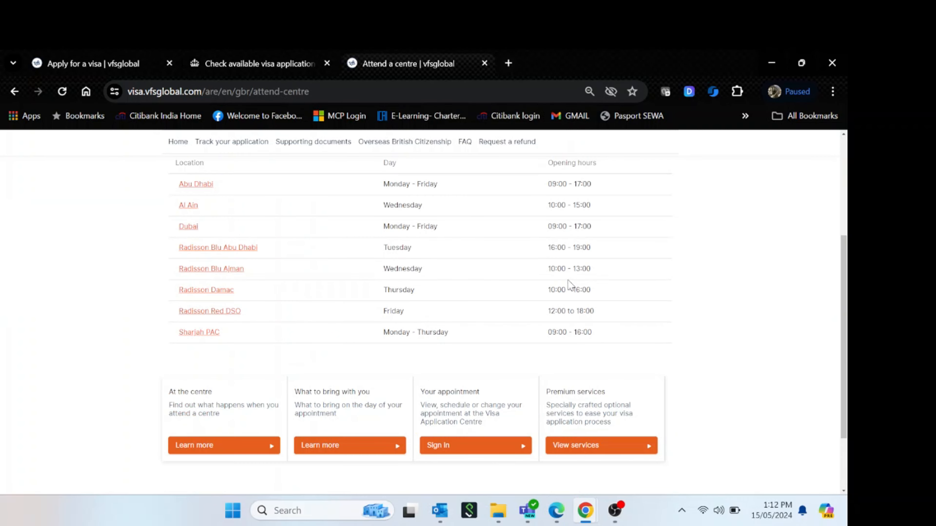
pyautogui.scroll(2, 578, 284)
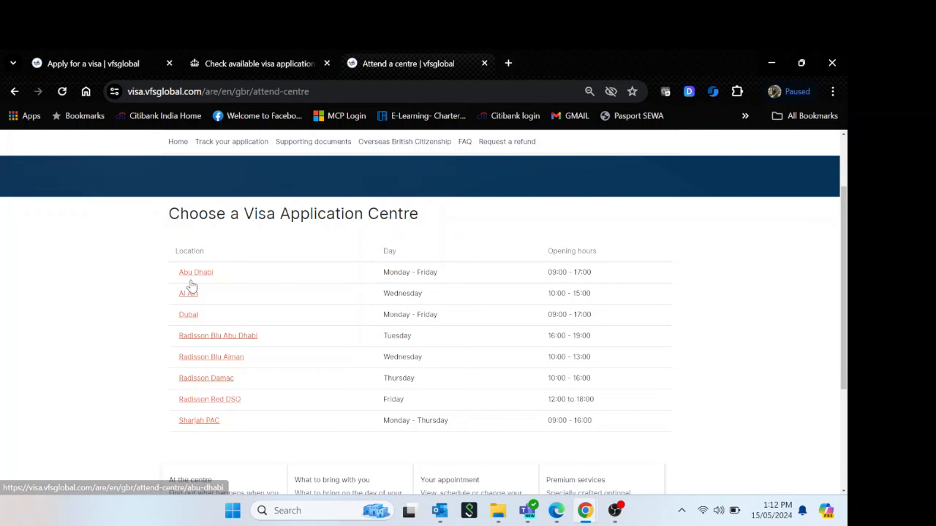
pyautogui.moveTo(223, 280); pyautogui.dragTo(163, 272)
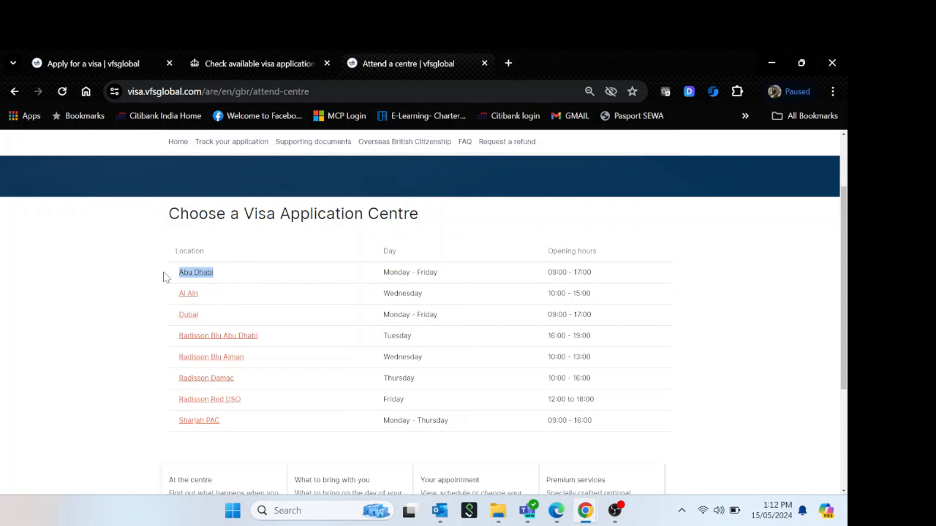
pyautogui.click(134, 304)
pyautogui.moveTo(219, 311); pyautogui.dragTo(179, 314)
pyautogui.click(101, 342)
# Check the Dubai centre's WAFI Mall address, then close its tab
pyautogui.click(189, 321)
pyautogui.moveTo(228, 345); pyautogui.dragTo(162, 331)
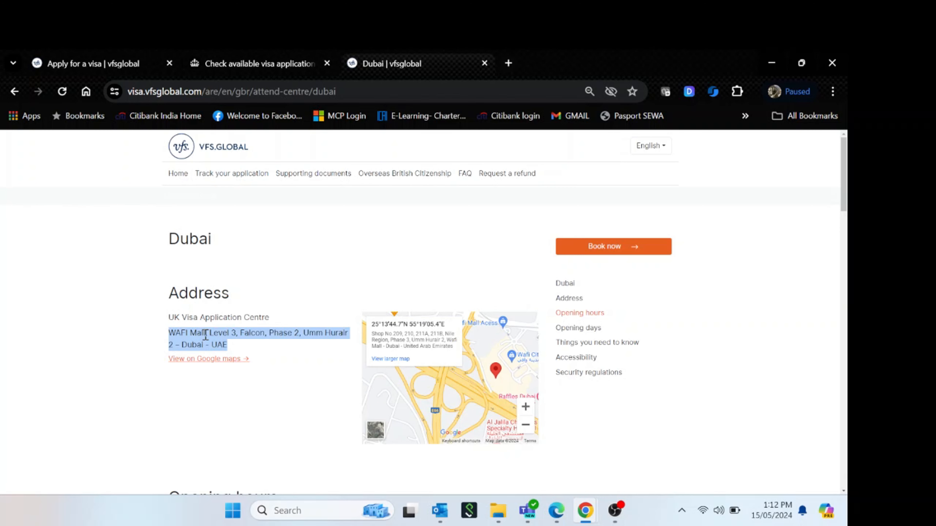
pyautogui.click(204, 333)
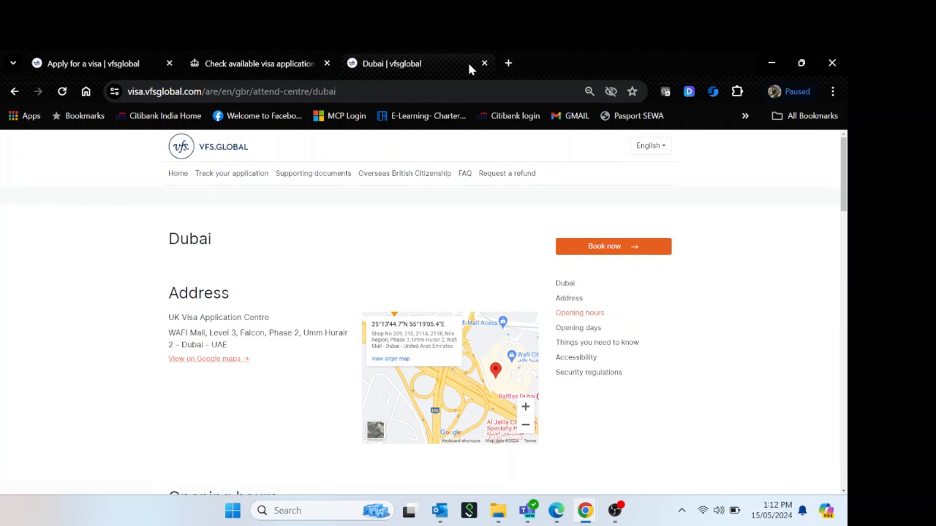
pyautogui.click(484, 63)
# Confirm the biometrics location has been identified and continue the application
pyautogui.click(589, 318)
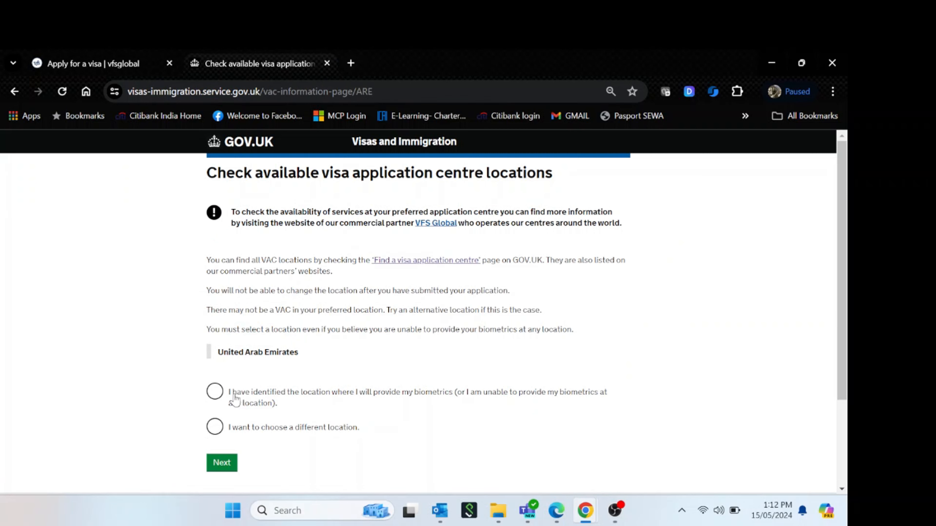
pyautogui.moveTo(232, 393); pyautogui.dragTo(477, 409)
pyautogui.click(490, 417)
pyautogui.click(212, 394)
pyautogui.click(221, 465)
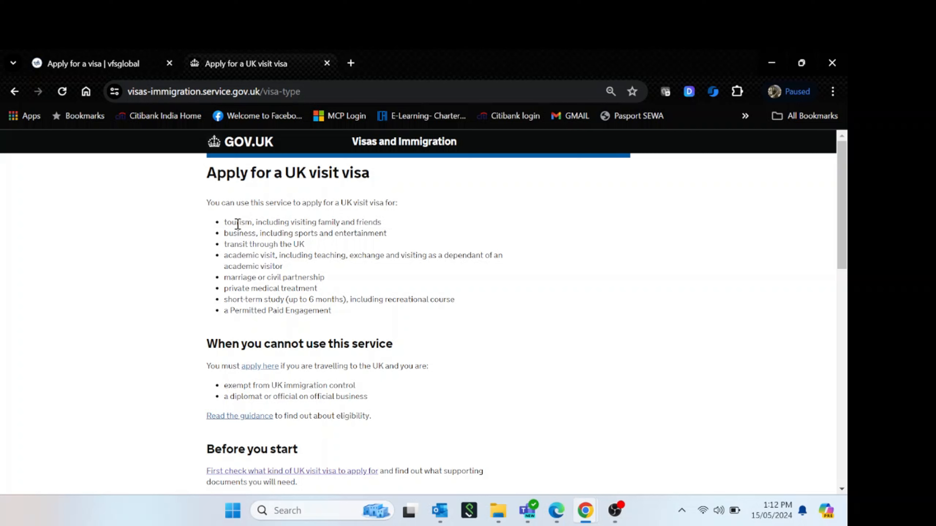
# Read the tourism purpose and eligibility sections of 'Apply for a UK visit visa'
pyautogui.moveTo(224, 224); pyautogui.dragTo(380, 223)
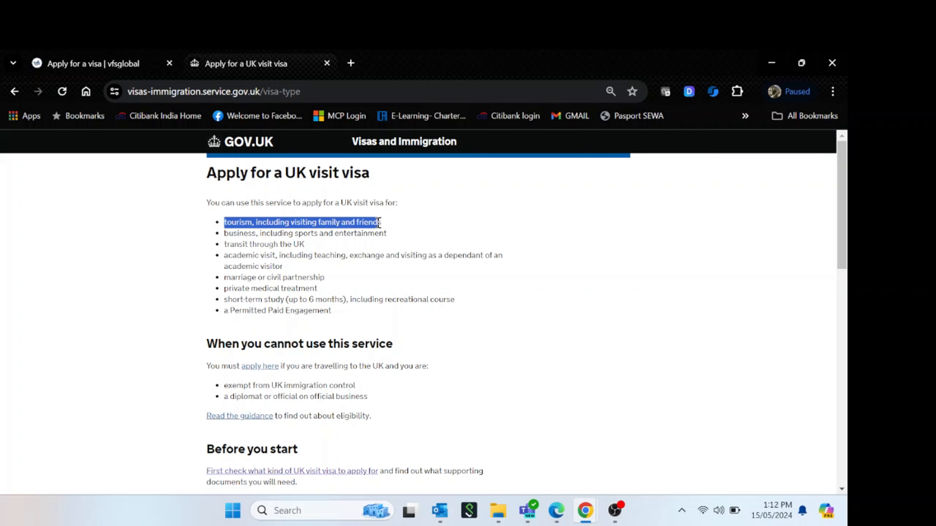
pyautogui.click(420, 272)
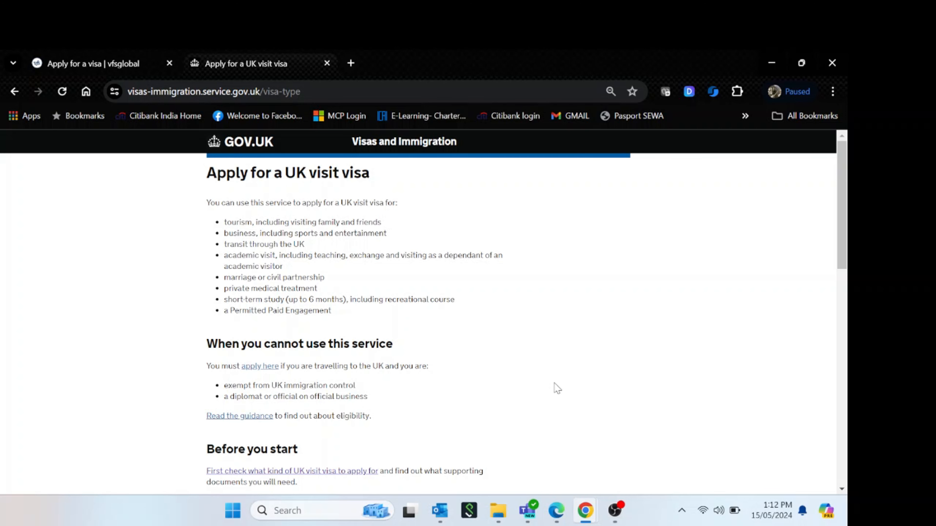
pyautogui.scroll(-8, 556, 387)
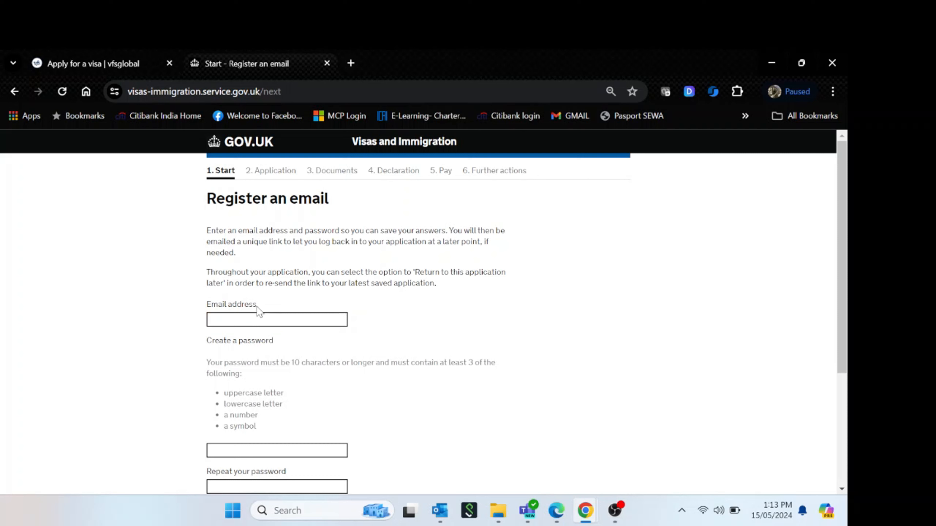
# Register the applicant's email address and a repeated account password, then save and continue
pyautogui.click(263, 319)
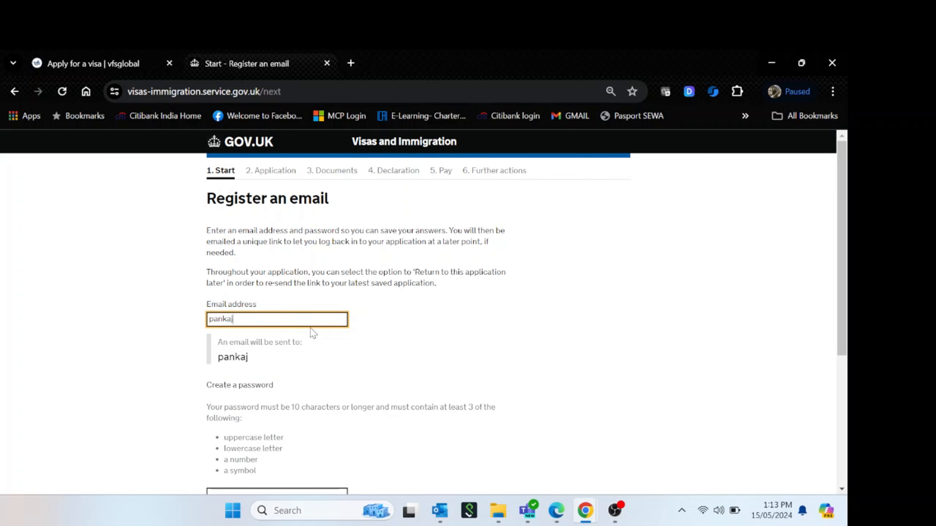
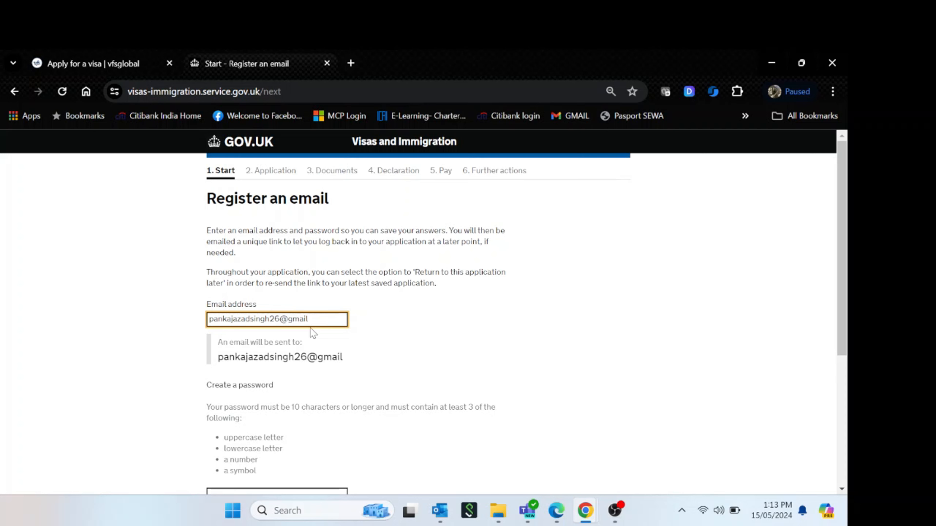
pyautogui.click(440, 375)
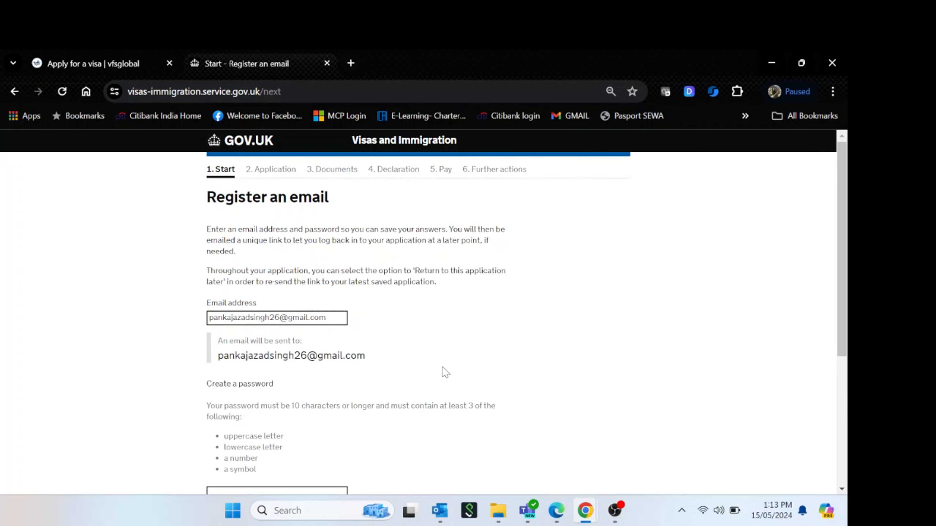
pyautogui.scroll(-2, 441, 372)
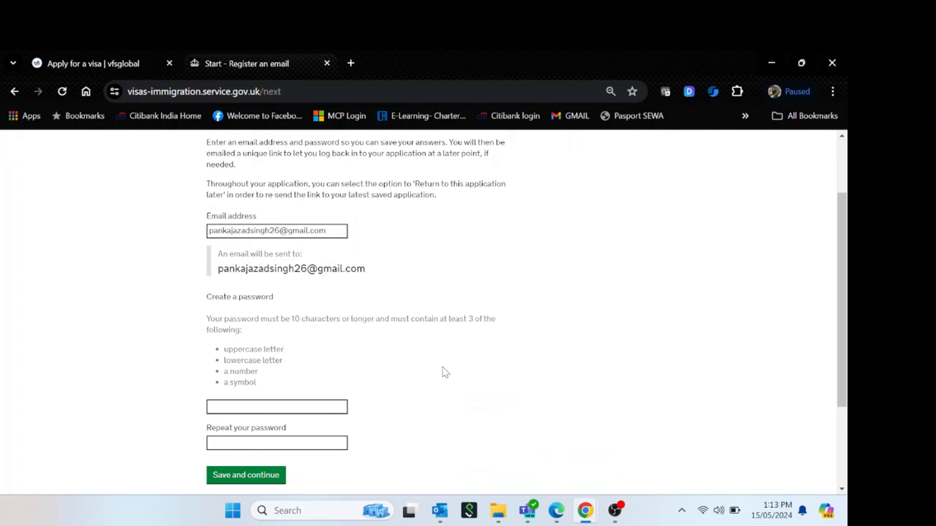
pyautogui.click(293, 407)
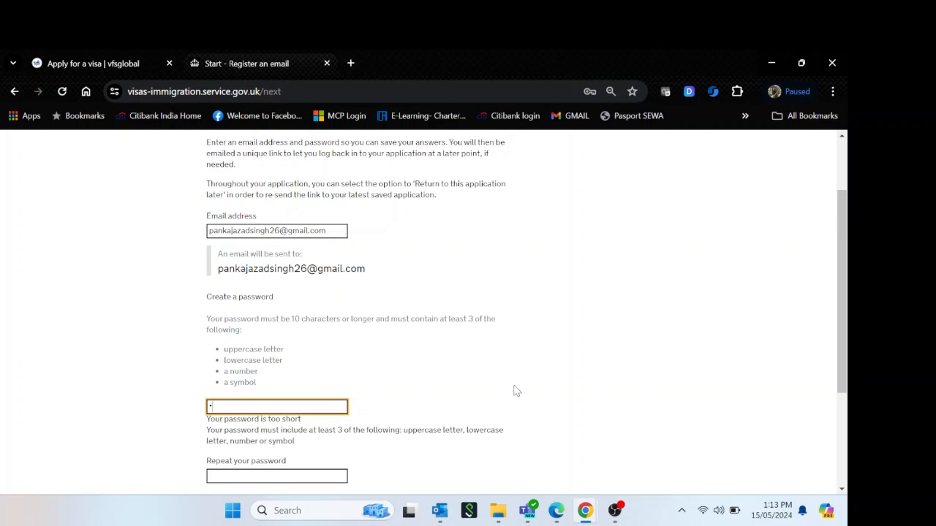
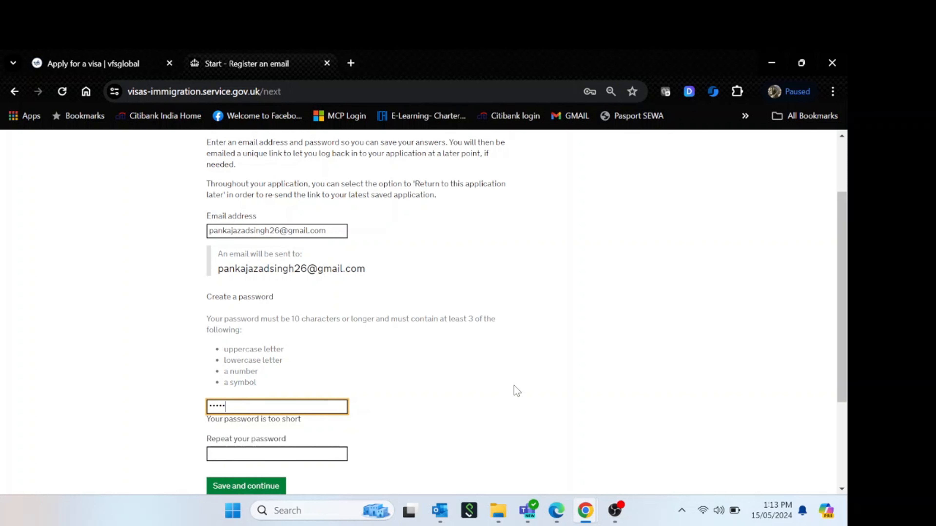
pyautogui.press('Tab')
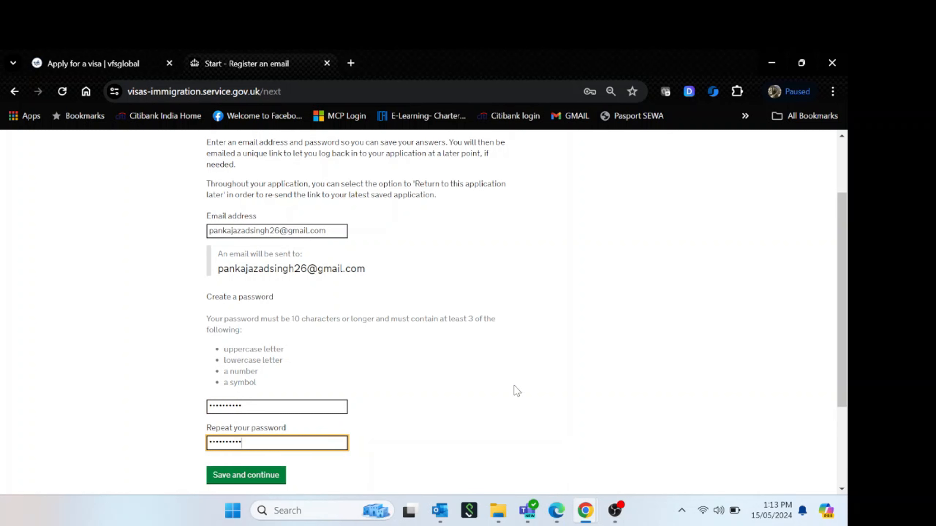
pyautogui.click(514, 386)
pyautogui.click(239, 486)
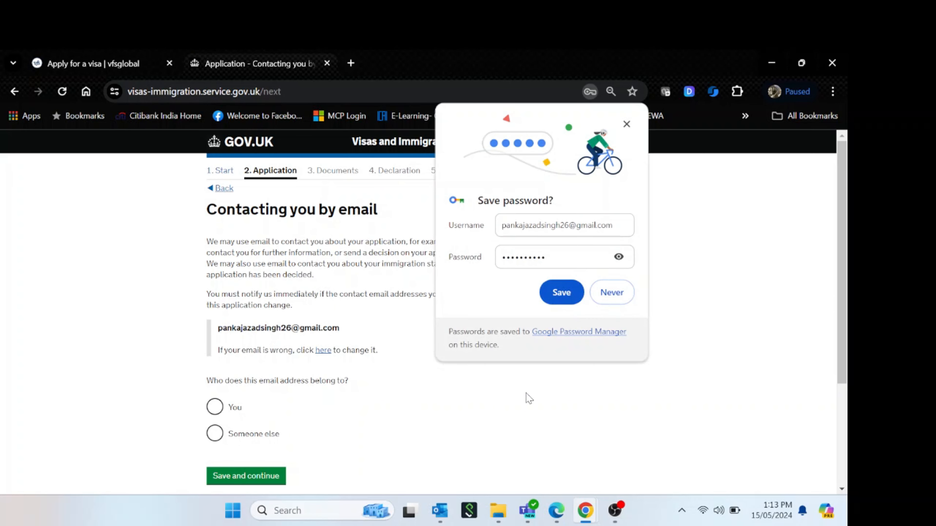
# Decline Chrome's password saving, mark the email as the applicant's own, and answer No to another email
pyautogui.click(610, 292)
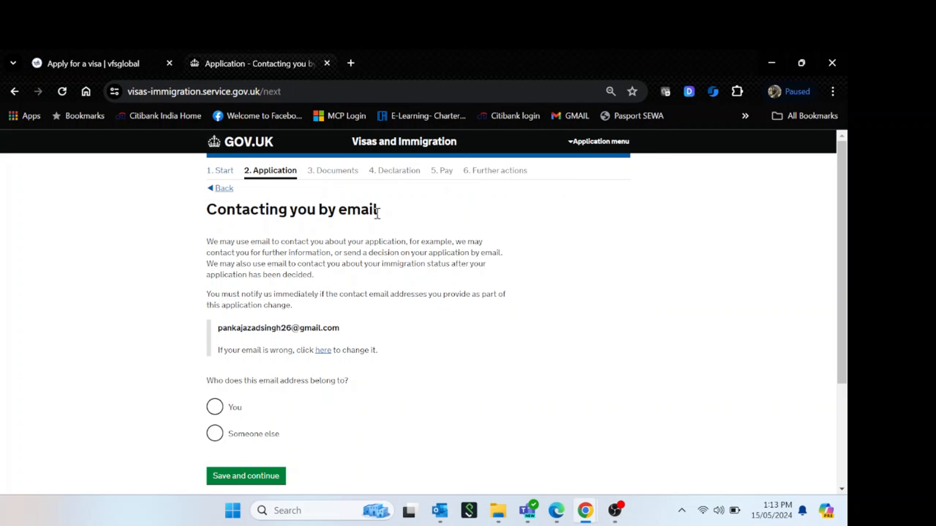
pyautogui.moveTo(377, 212); pyautogui.dragTo(187, 219)
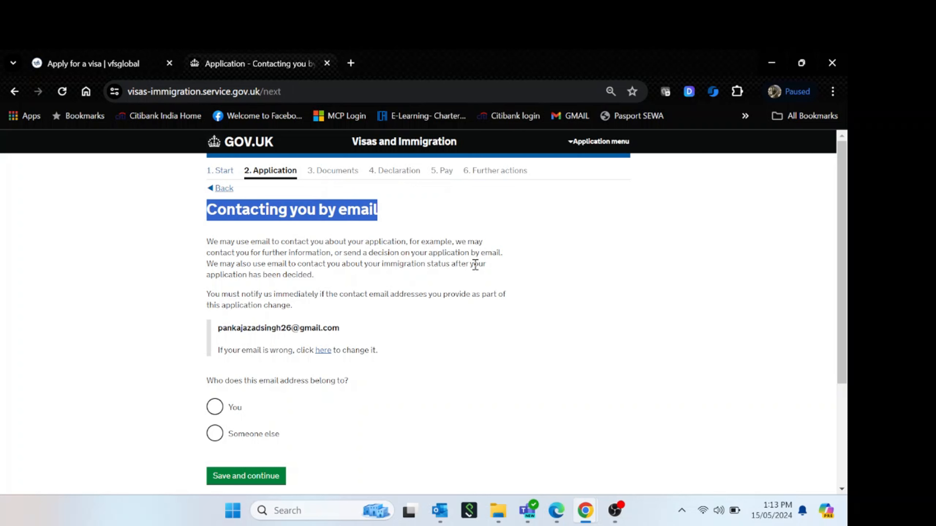
pyautogui.click(501, 272)
pyautogui.click(221, 409)
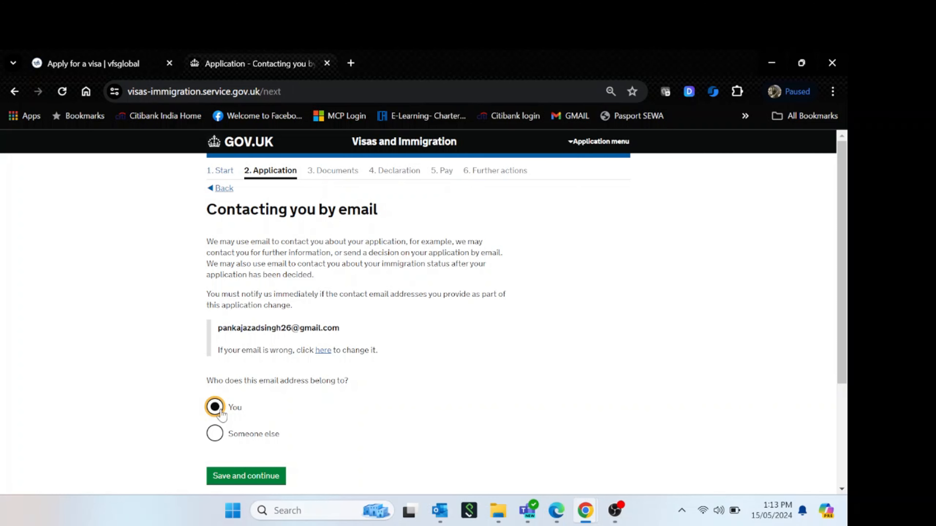
pyautogui.click(269, 477)
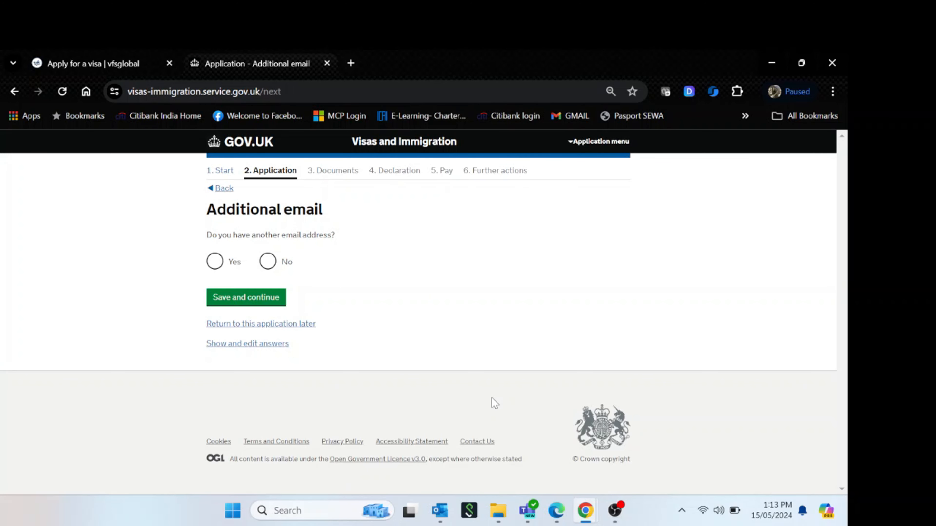
pyautogui.click(267, 261)
# Confirm no additional email, then add the applicant's mobile number marked for use outside the UK
pyautogui.click(228, 305)
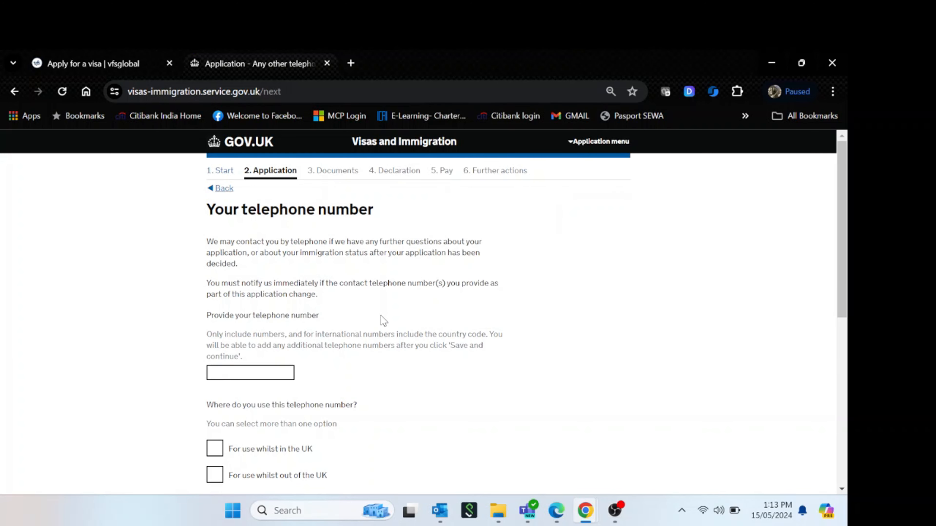
pyautogui.click(273, 376)
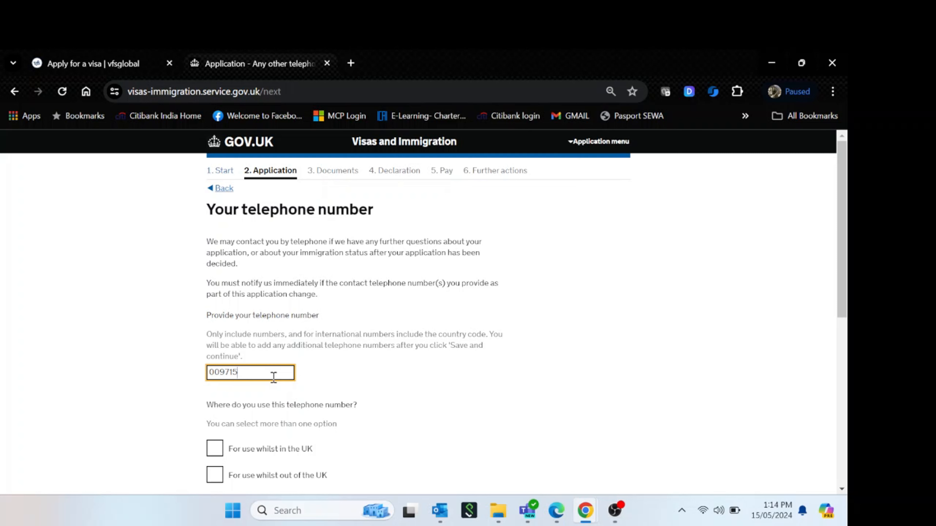
pyautogui.click(487, 387)
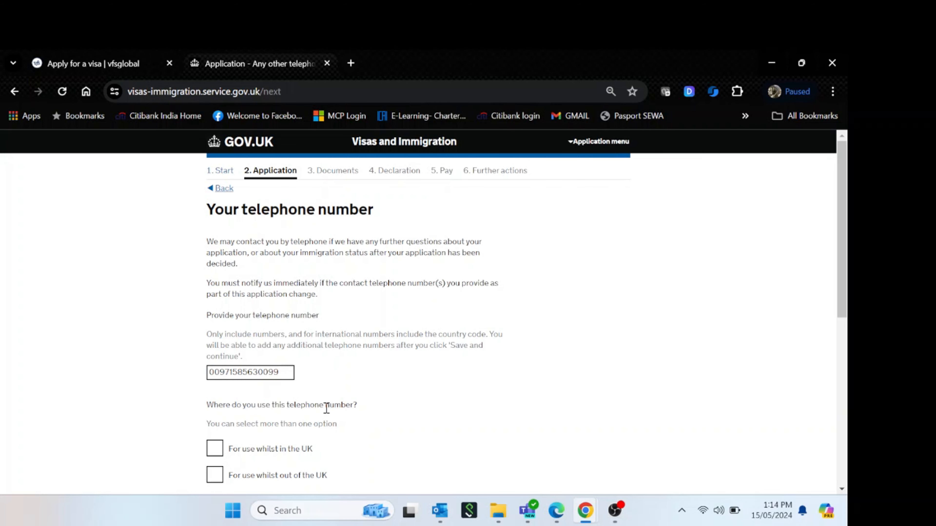
pyautogui.click(268, 478)
pyautogui.scroll(-5, 513, 429)
pyautogui.scroll(-2, 513, 428)
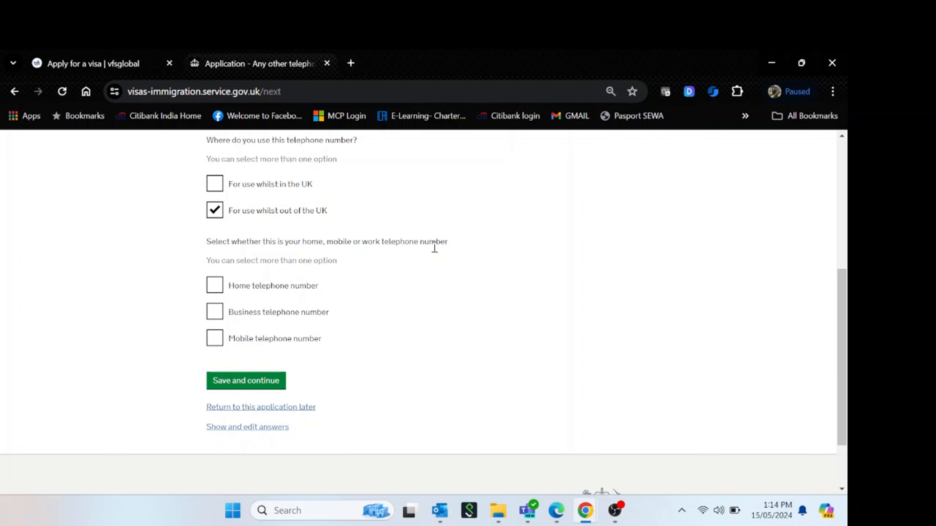
pyautogui.click(217, 343)
pyautogui.click(447, 342)
pyautogui.click(274, 382)
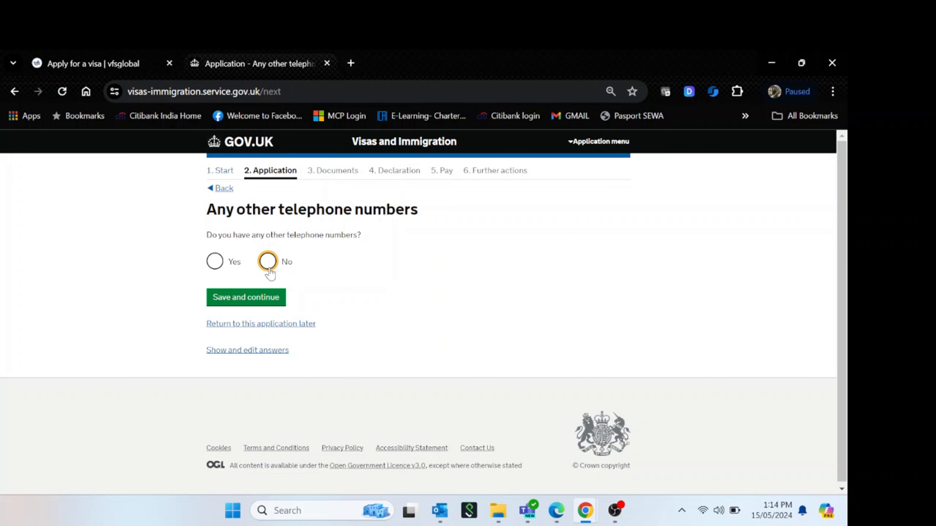
# Declare that there are no other telephone numbers and continue
pyautogui.click(267, 261)
pyautogui.click(462, 282)
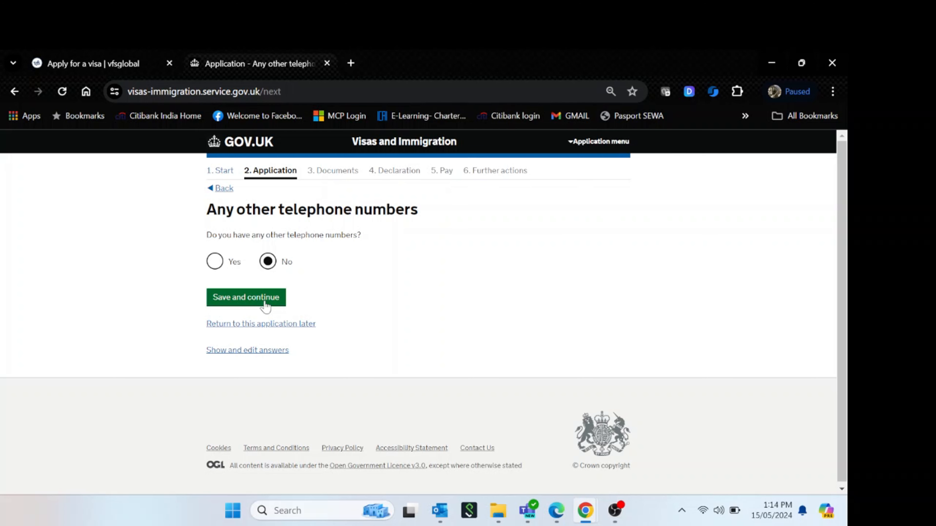
pyautogui.click(264, 303)
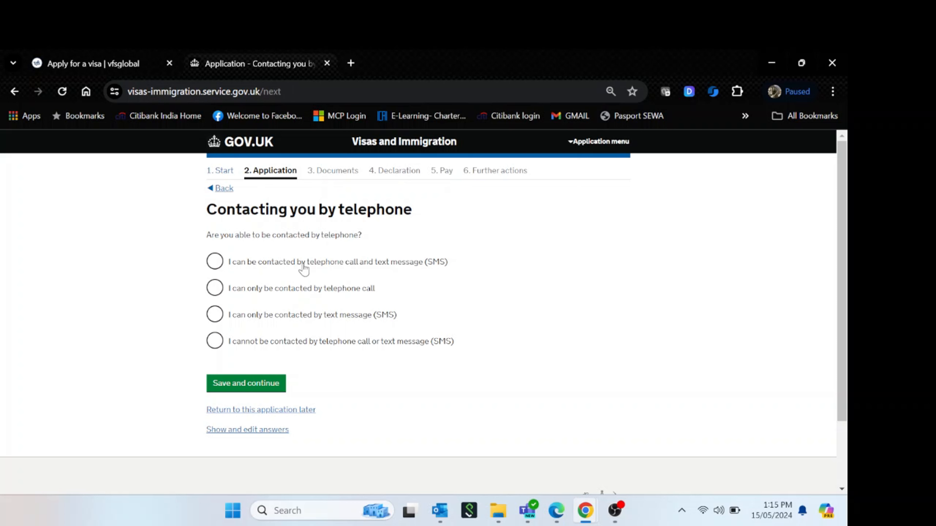
# Allow contact by both call and SMS, then save the applicant's given and family names
pyautogui.click(218, 264)
pyautogui.click(266, 384)
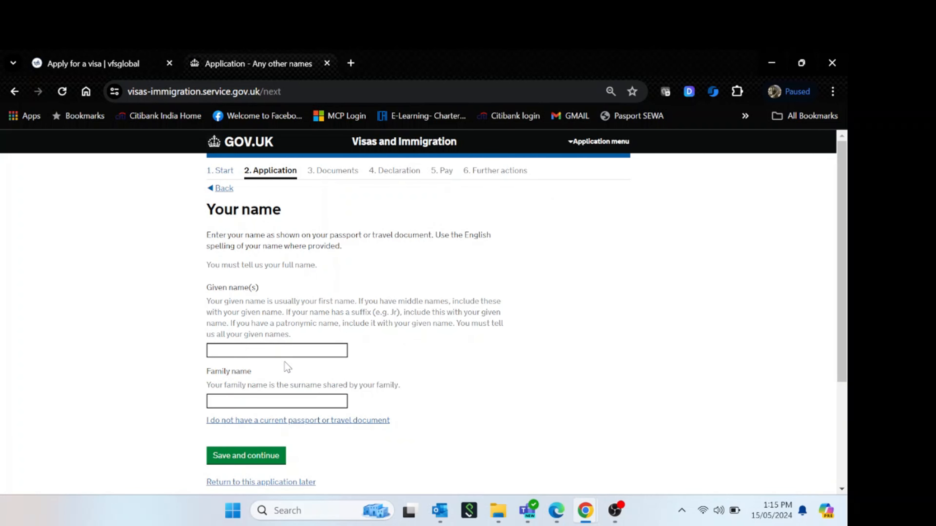
pyautogui.click(287, 354)
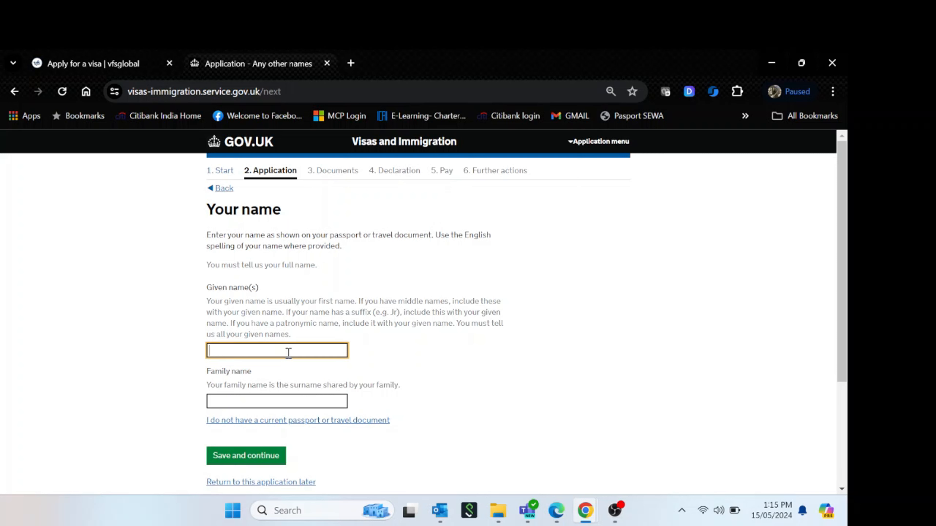
pyautogui.press('Tab')
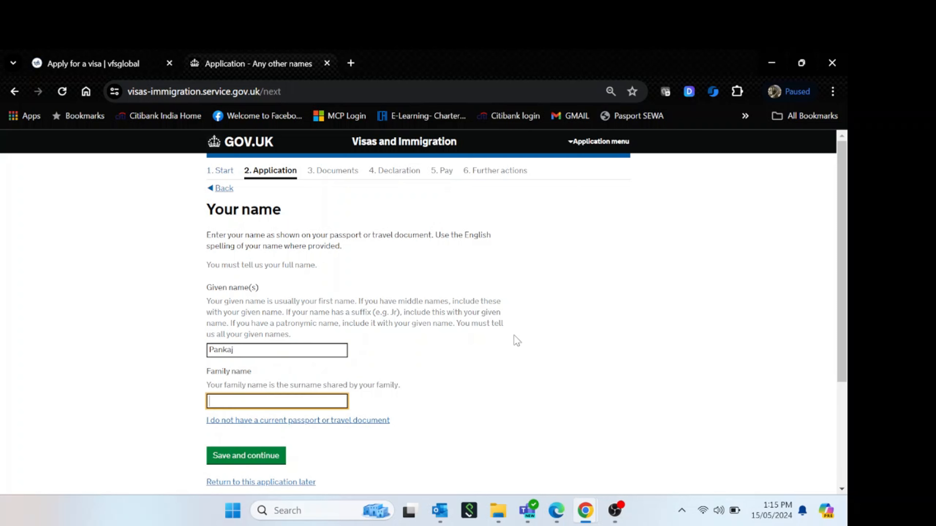
pyautogui.click(587, 379)
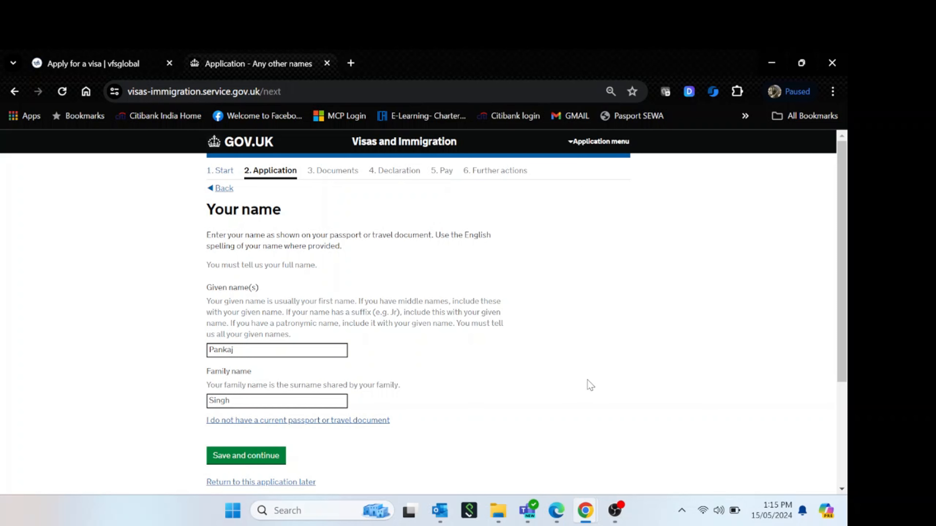
pyautogui.click(255, 459)
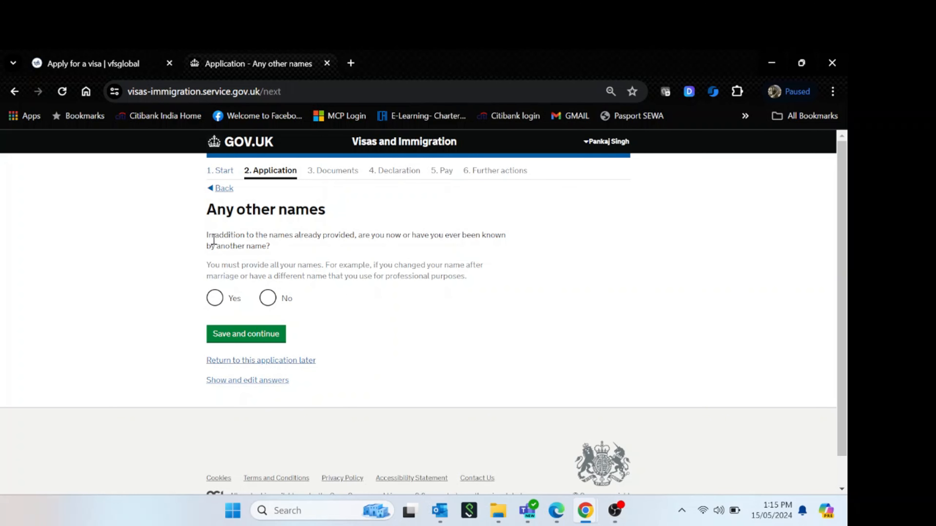
pyautogui.moveTo(211, 254); pyautogui.dragTo(279, 240)
pyautogui.click(285, 247)
# Declare no other names, and set sex to Male and relationship status to 'Married or a civil partner'
pyautogui.click(267, 301)
pyautogui.click(277, 334)
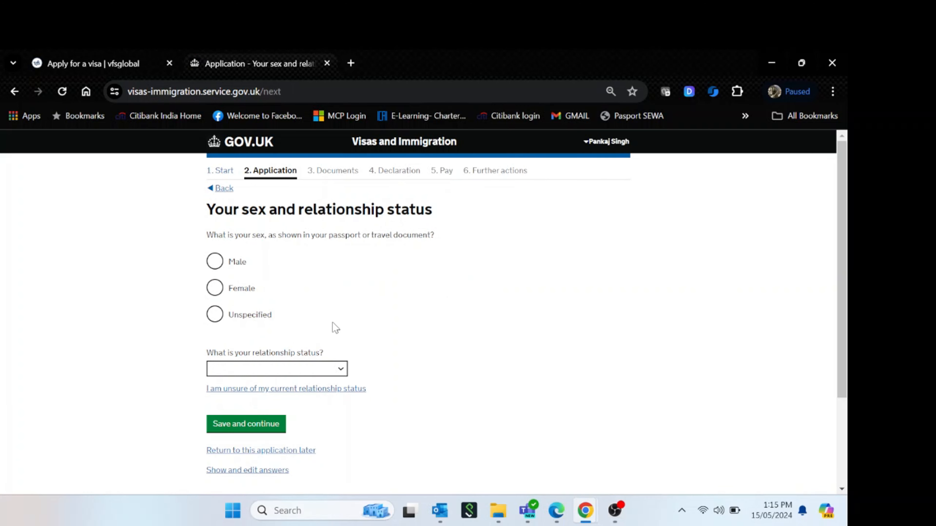
pyautogui.click(214, 262)
pyautogui.click(339, 370)
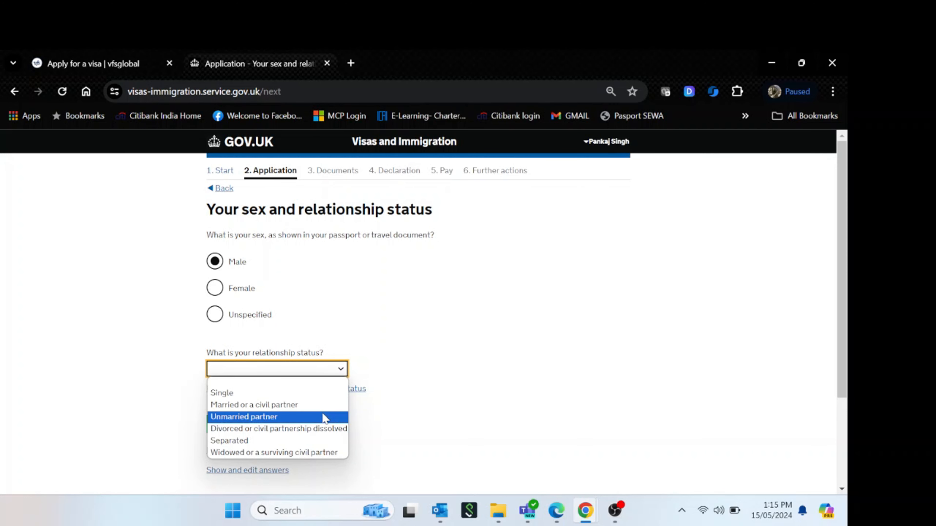
pyautogui.click(324, 405)
pyautogui.click(260, 426)
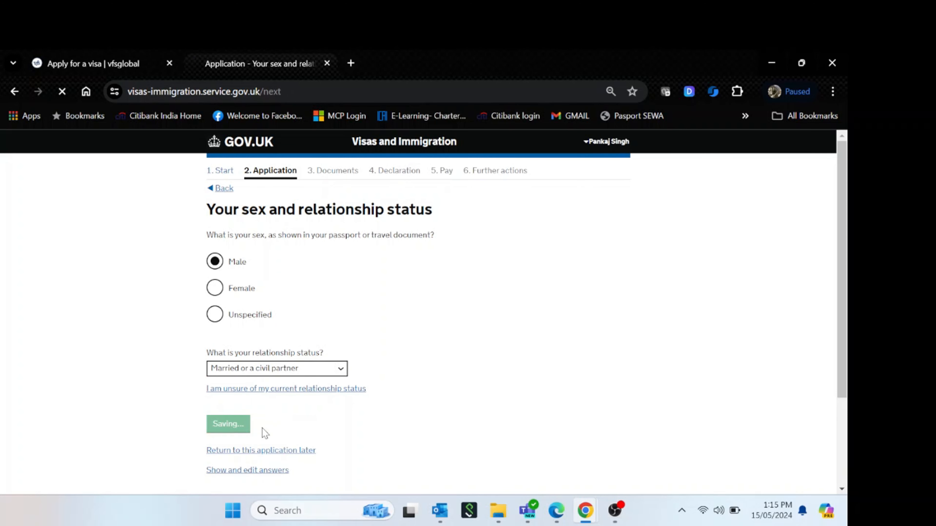
pyautogui.click(308, 262)
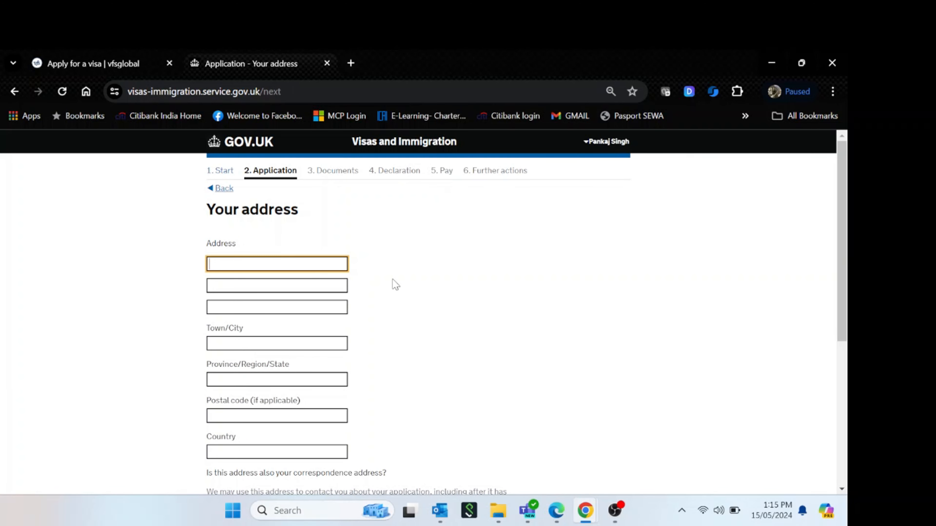
# Enter the home address lines, town and province Dubai, and the postal code
pyautogui.write('ABC Street')
pyautogui.press('Tab')
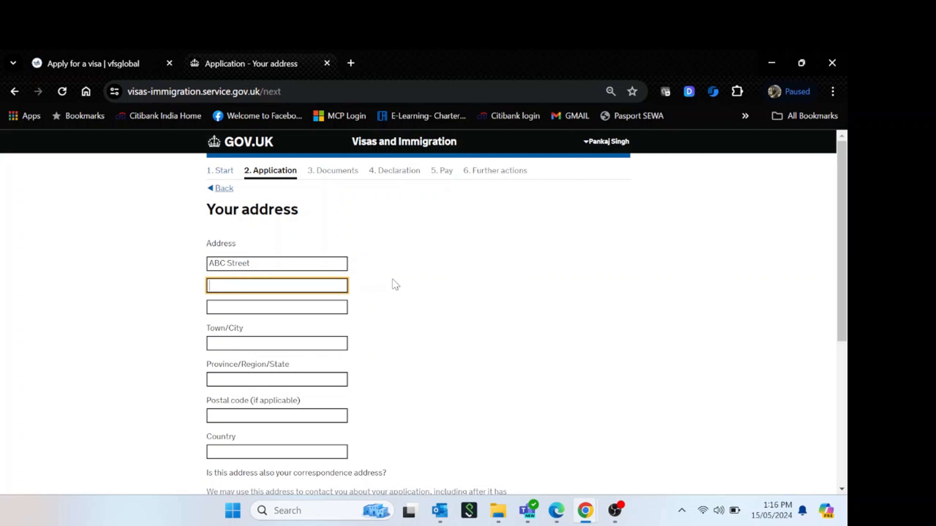
pyautogui.write('123')
pyautogui.press('Tab')
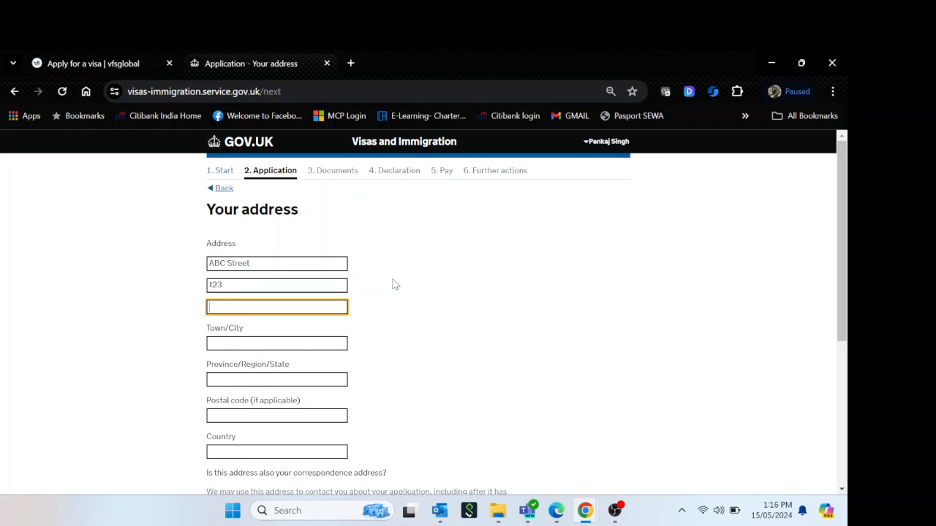
pyautogui.press('Tab')
pyautogui.write('DUbai')
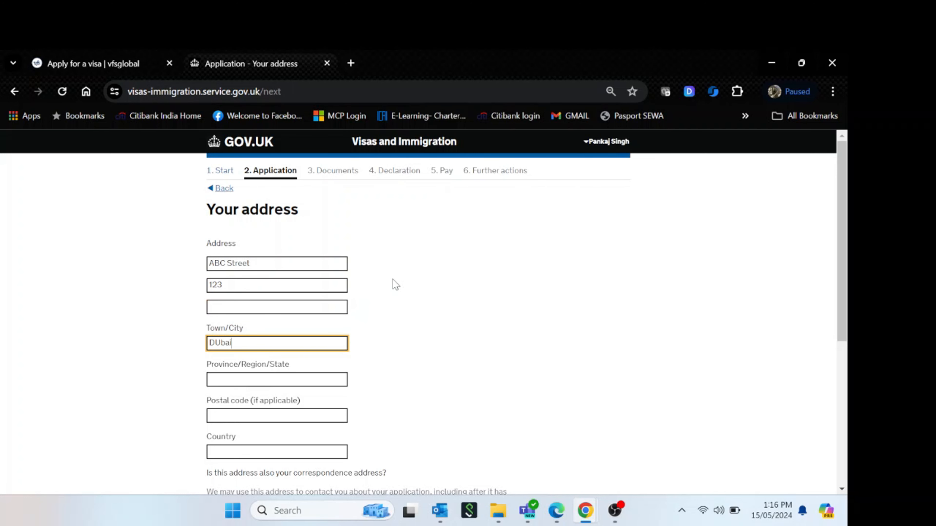
pyautogui.press('Tab')
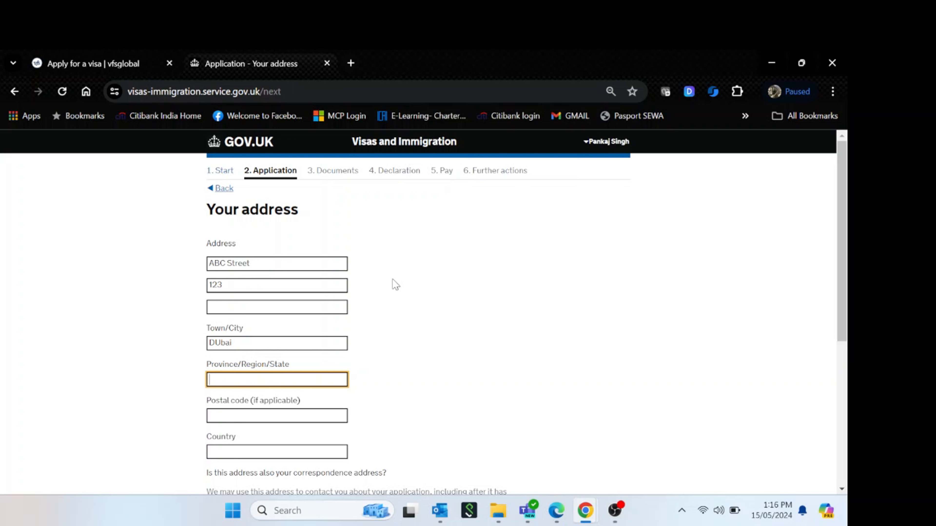
pyautogui.write('Dubai')
pyautogui.press('Tab')
pyautogui.write('12')
pyautogui.press('Tab')
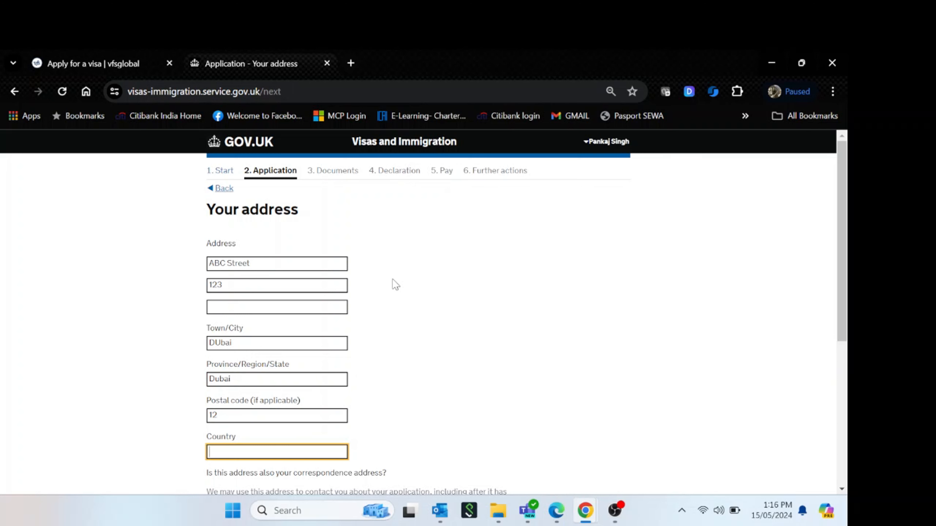
# Set the country to United Arab Emirates and mark it as the correspondence address
pyautogui.write('United')
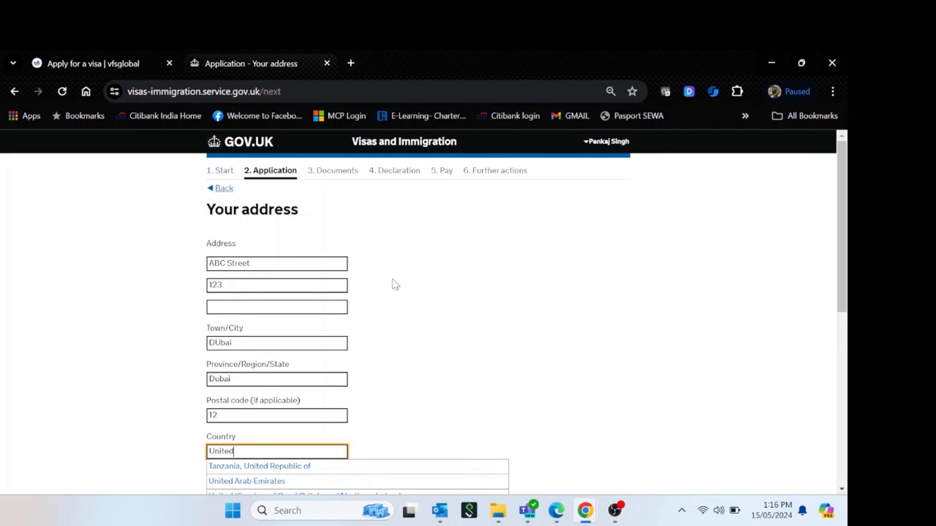
pyautogui.write(' a')
pyautogui.click(315, 486)
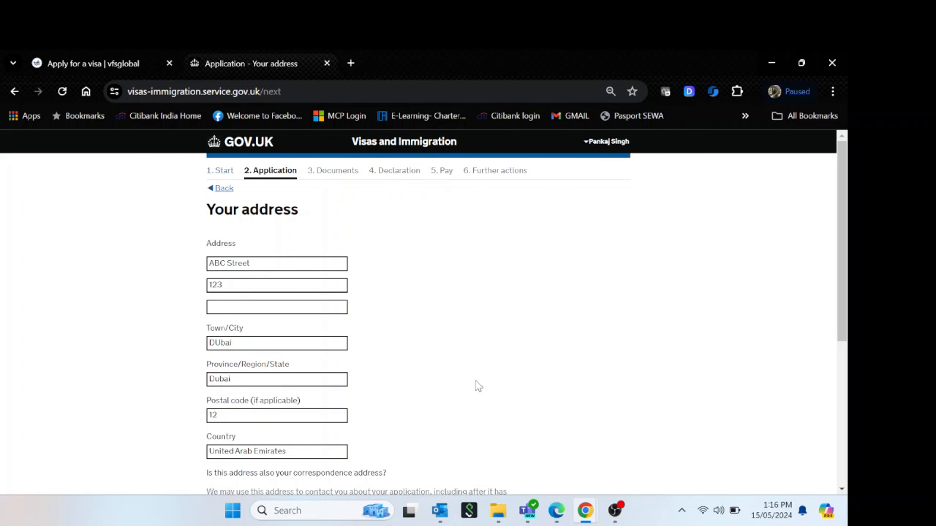
pyautogui.scroll(-5, 478, 386)
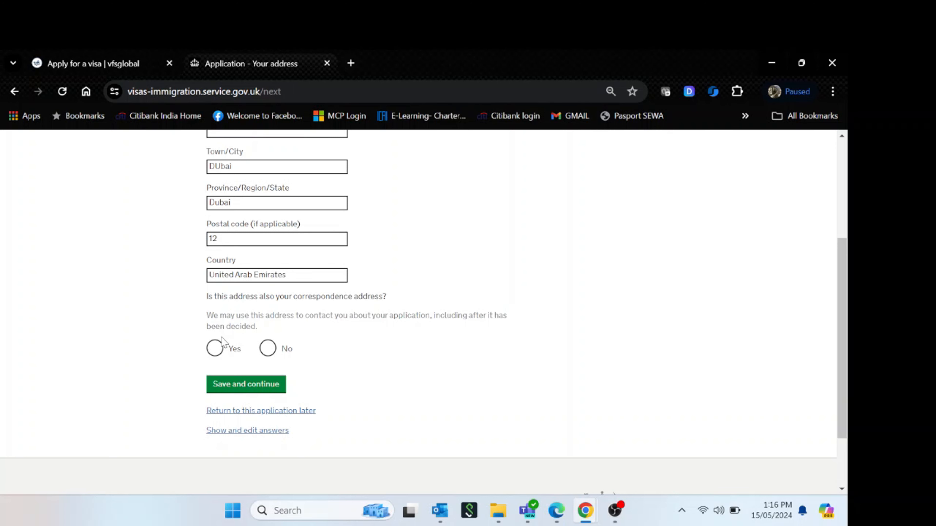
pyautogui.click(215, 347)
pyautogui.click(229, 387)
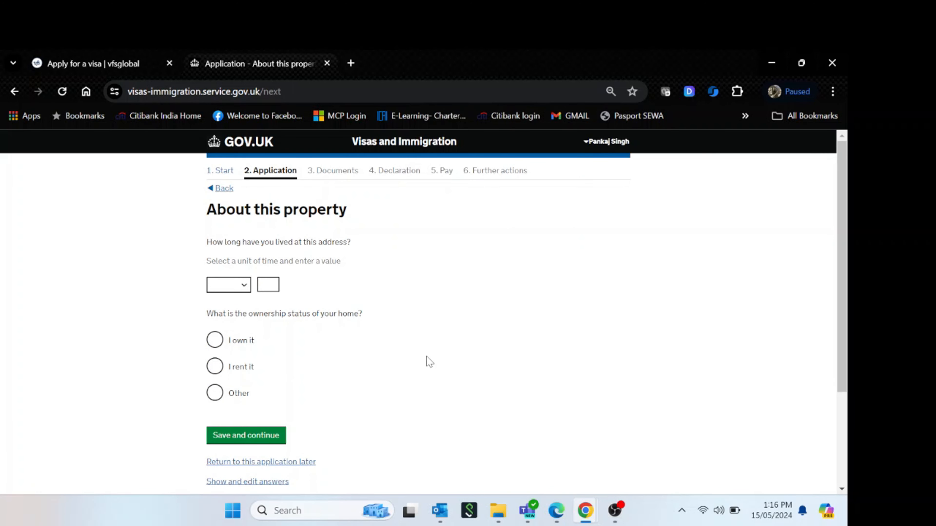
# Record 1 year lived at this address and save the property details
pyautogui.click(237, 286)
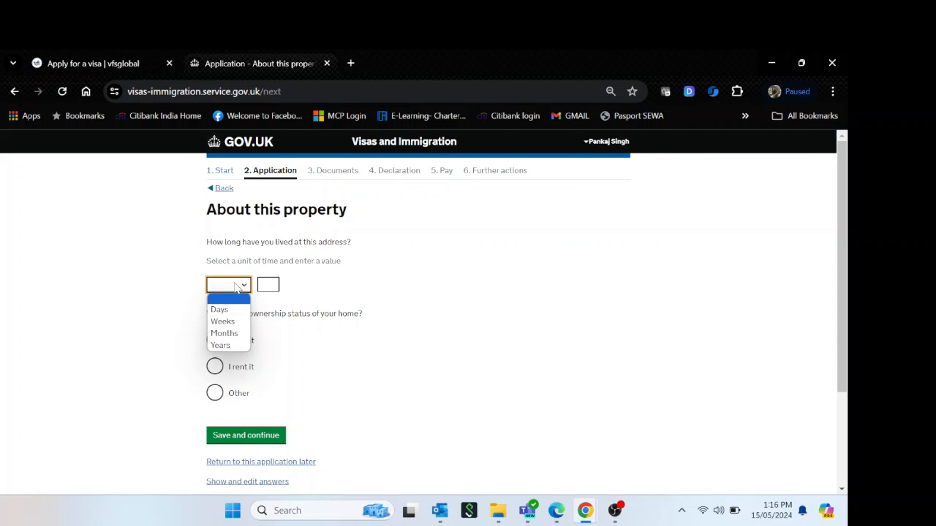
pyautogui.click(232, 346)
pyautogui.click(277, 286)
pyautogui.write('1')
pyautogui.click(377, 342)
pyautogui.click(245, 436)
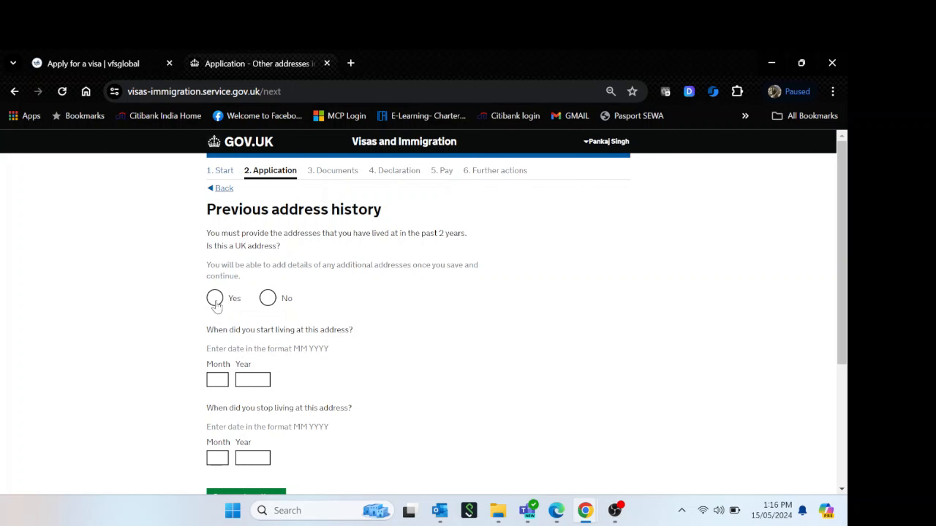
# Mark the previous address as non-UK and enter its street, Delhi town and state, postcode, and India
pyautogui.click(267, 300)
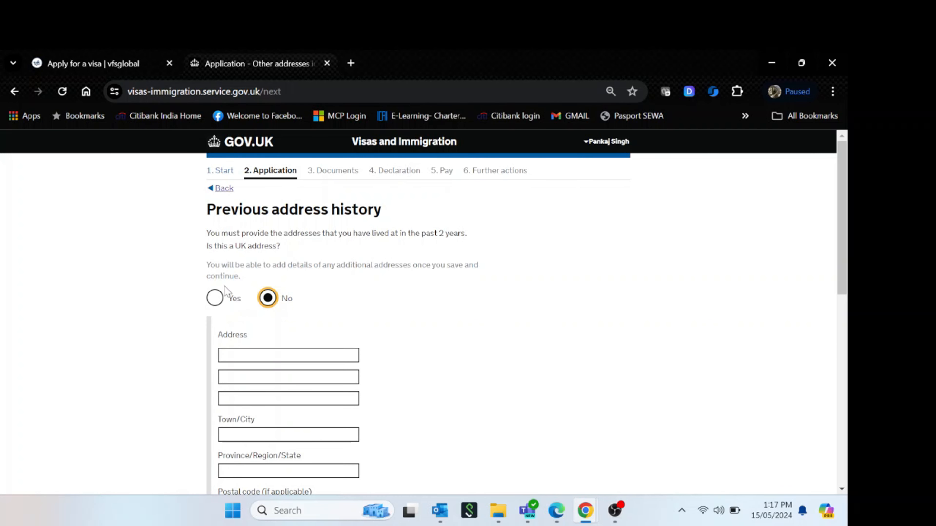
pyautogui.click(217, 299)
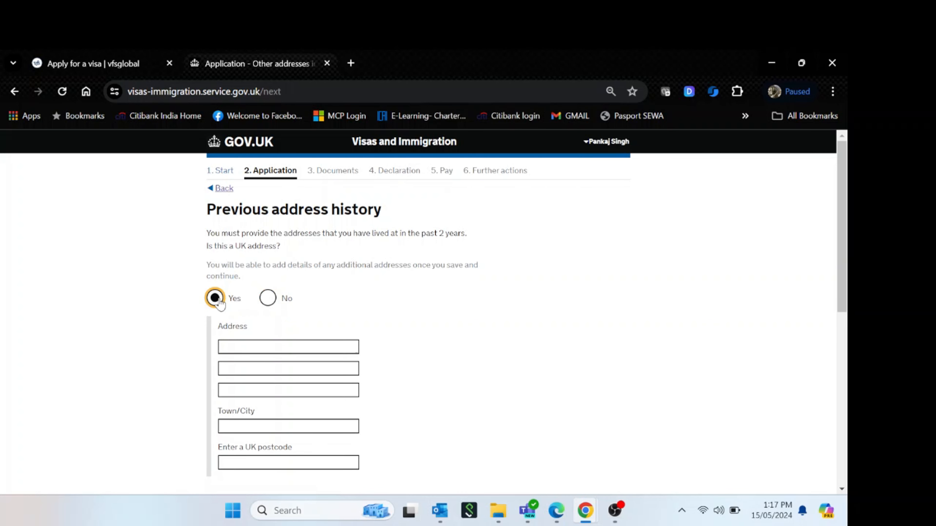
pyautogui.click(268, 298)
pyautogui.click(284, 350)
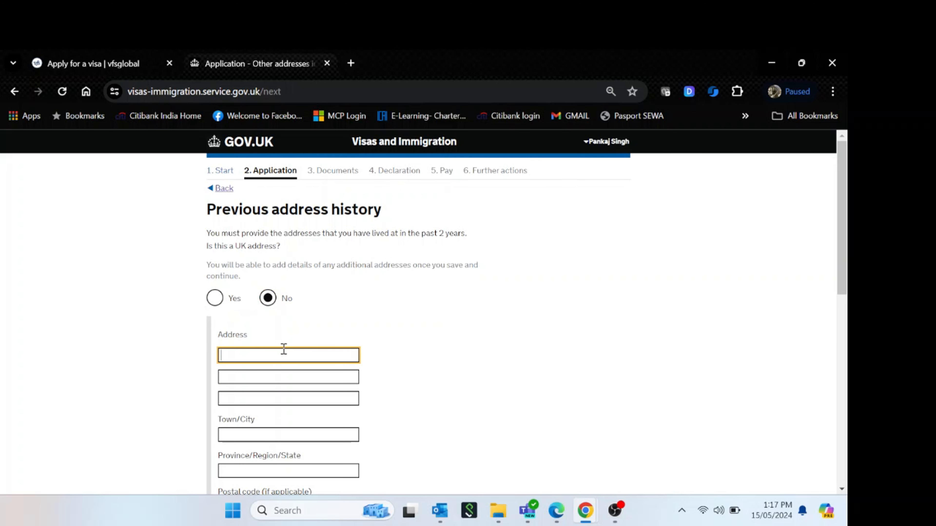
pyautogui.write('ABC2Add')
pyautogui.press('Tab')
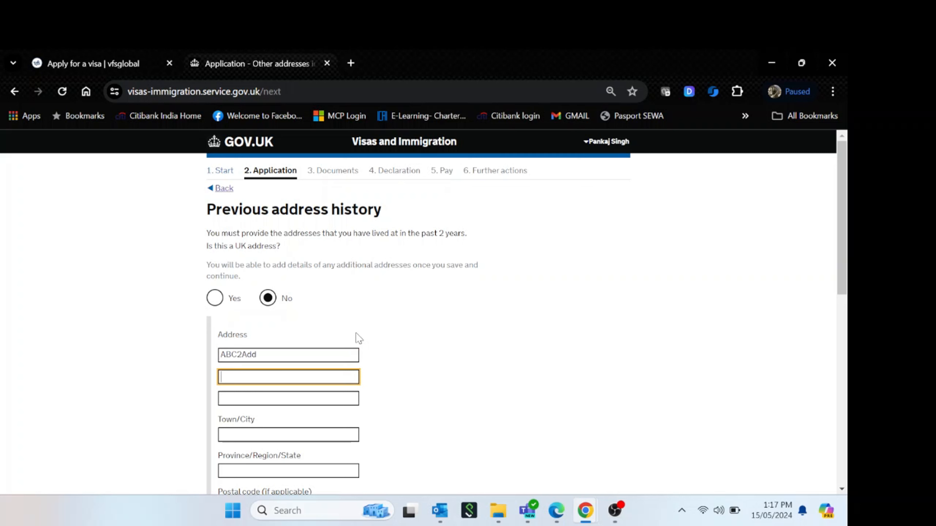
pyautogui.write('2 Street')
pyautogui.press('Tab')
pyautogui.press('Tab')
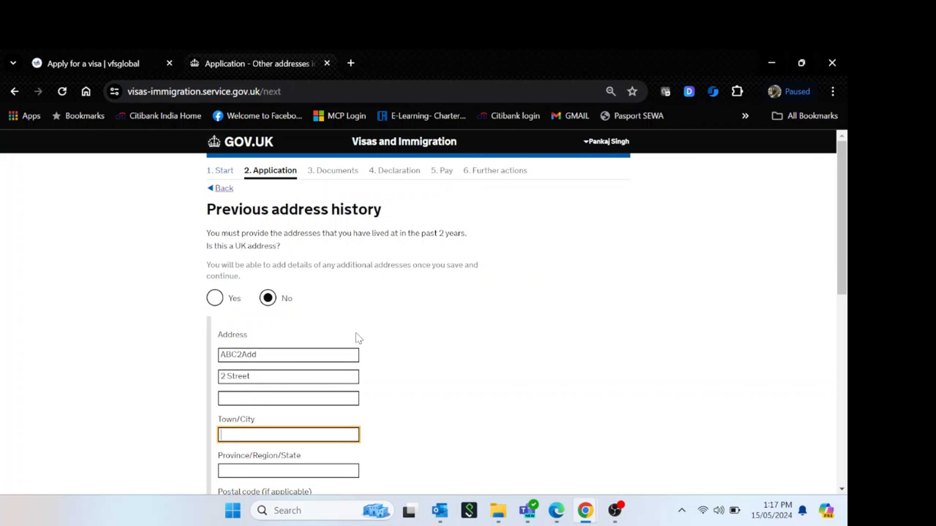
pyautogui.write('Delhi')
pyautogui.press('Tab')
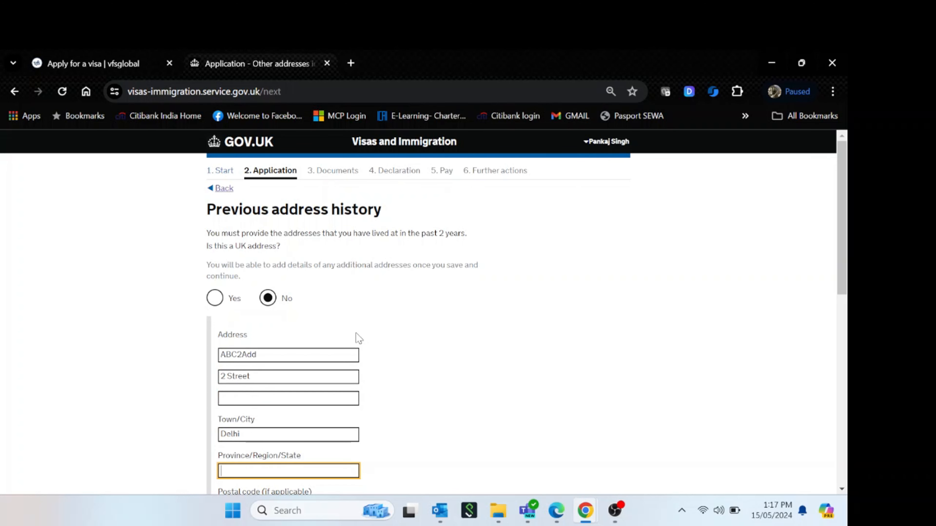
pyautogui.write('Delhi')
pyautogui.press('Tab')
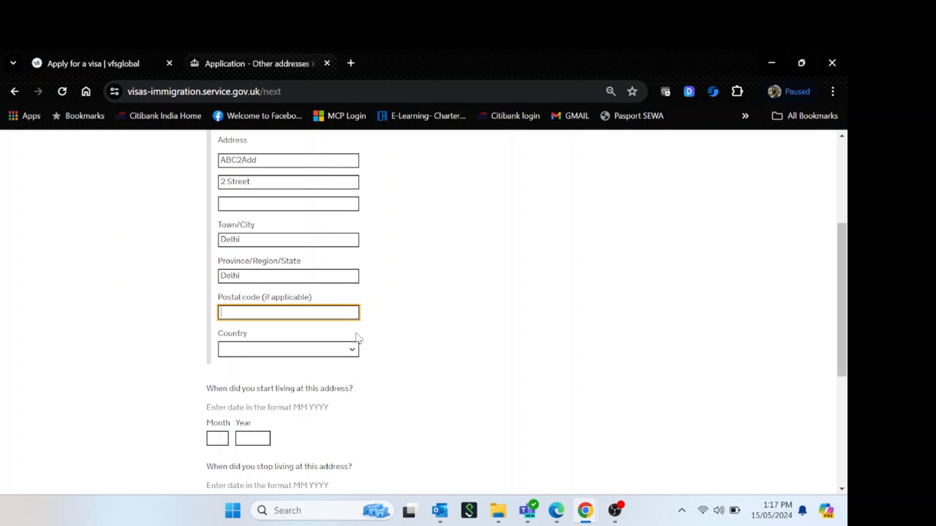
pyautogui.write('113344')
pyautogui.press('Tab')
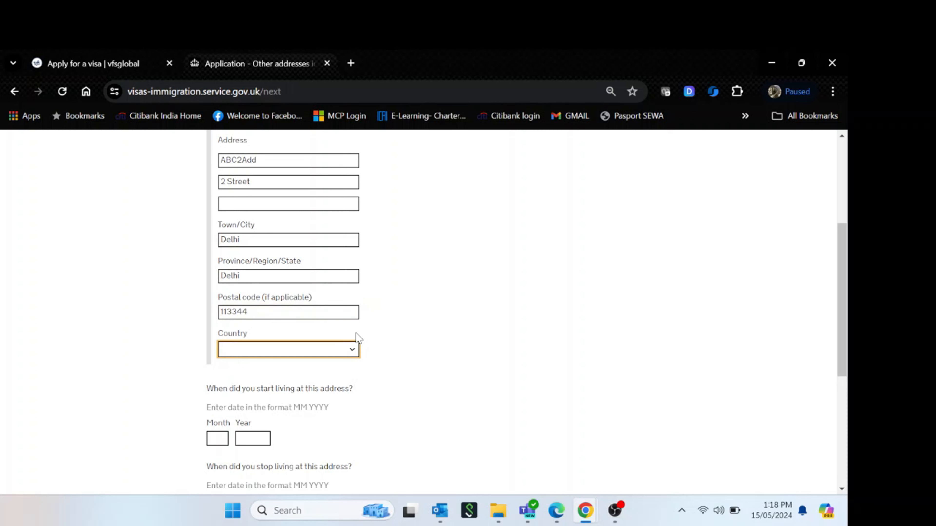
pyautogui.write('India')
pyautogui.click(423, 348)
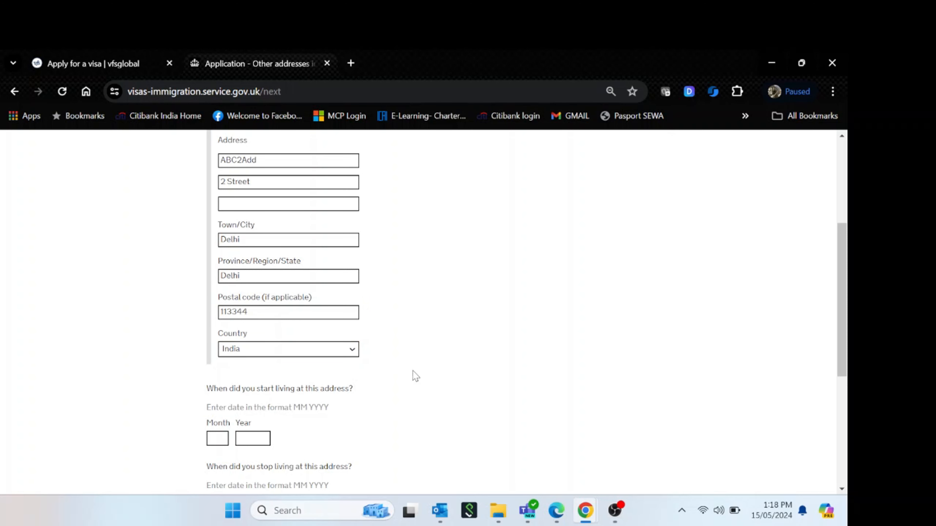
# Set the dates lived at the previous address from 11 2020 to 10 2021
pyautogui.scroll(-2, 475, 399)
pyautogui.scroll(-2, 468, 398)
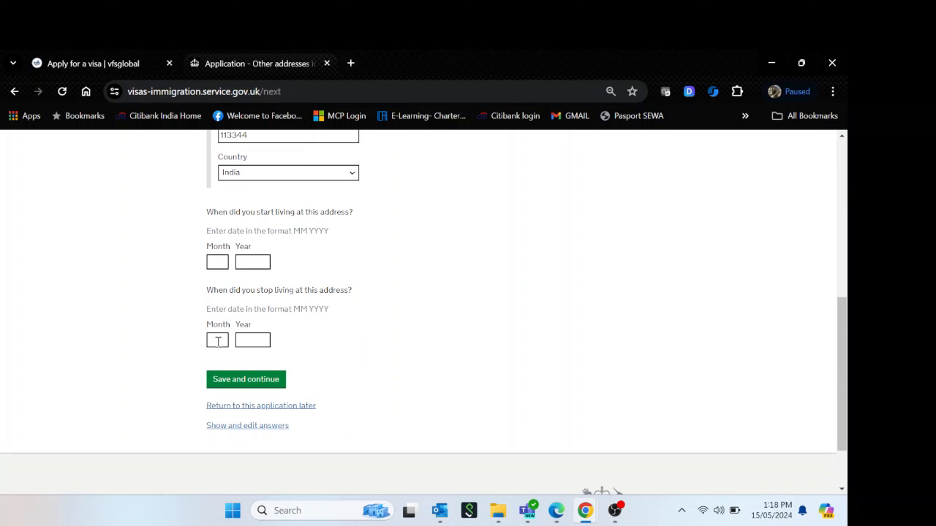
pyautogui.click(216, 262)
pyautogui.write('11')
pyautogui.press('Tab')
pyautogui.write('2020')
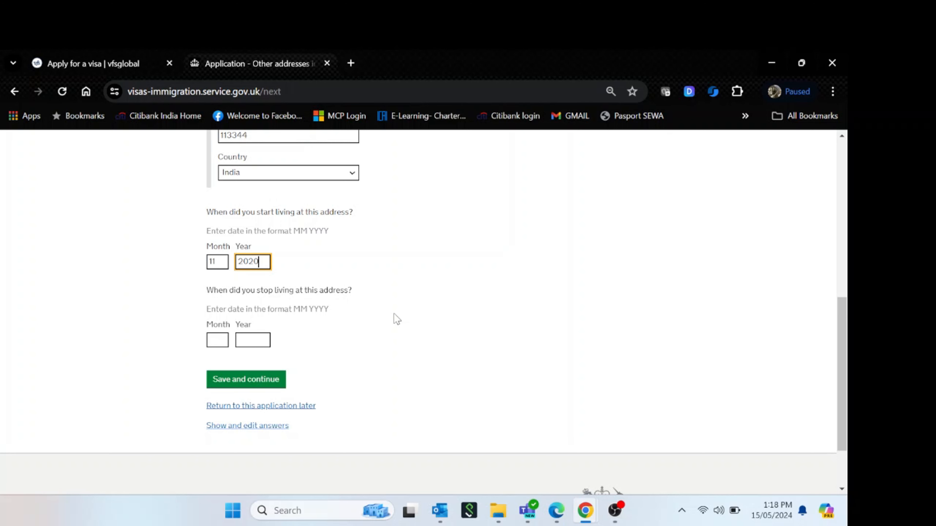
pyautogui.press('Tab')
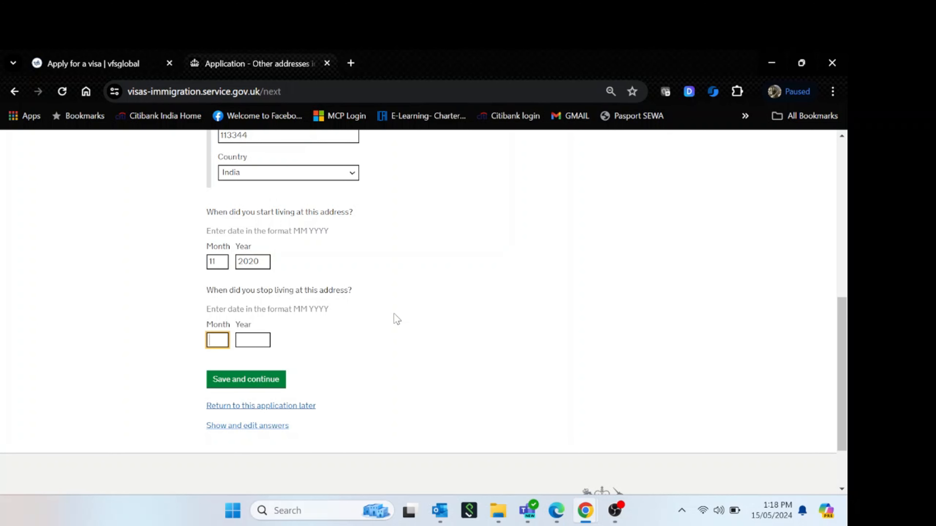
pyautogui.write('10')
pyautogui.press('Tab')
pyautogui.write('2021')
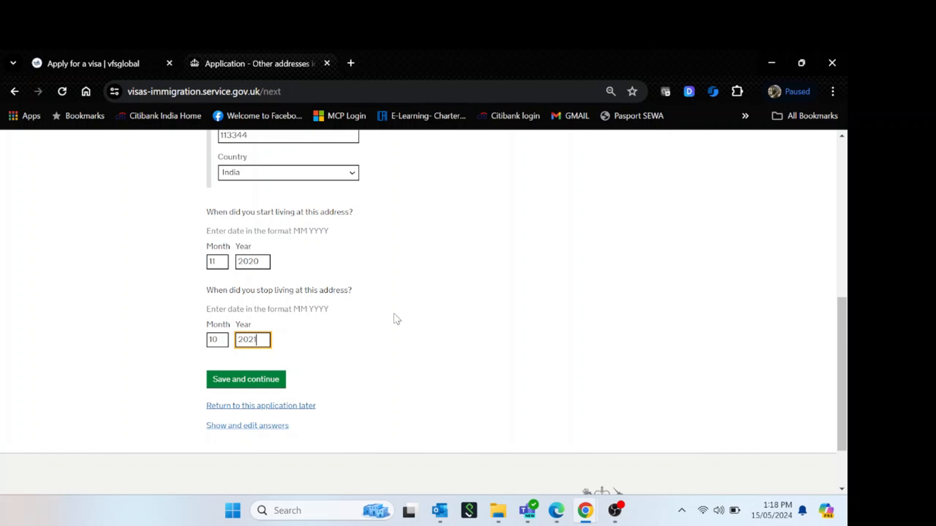
# Save the India address and answer No to other addresses in the past 2 years
pyautogui.click(254, 385)
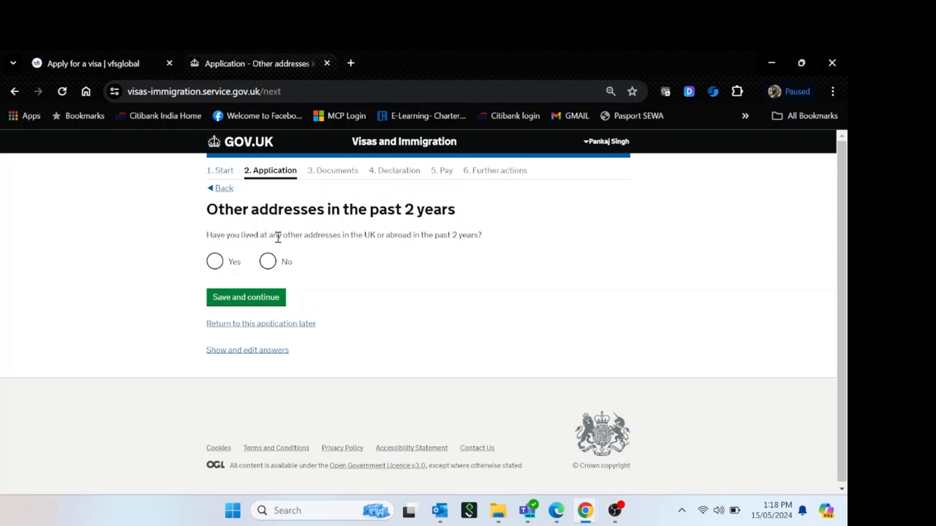
pyautogui.moveTo(413, 235); pyautogui.dragTo(242, 232)
pyautogui.click(259, 274)
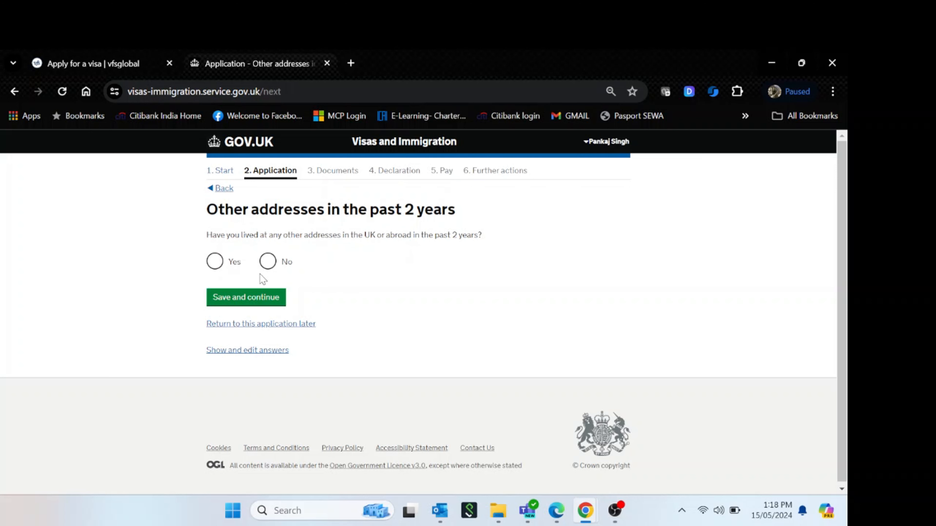
pyautogui.click(267, 262)
pyautogui.click(268, 296)
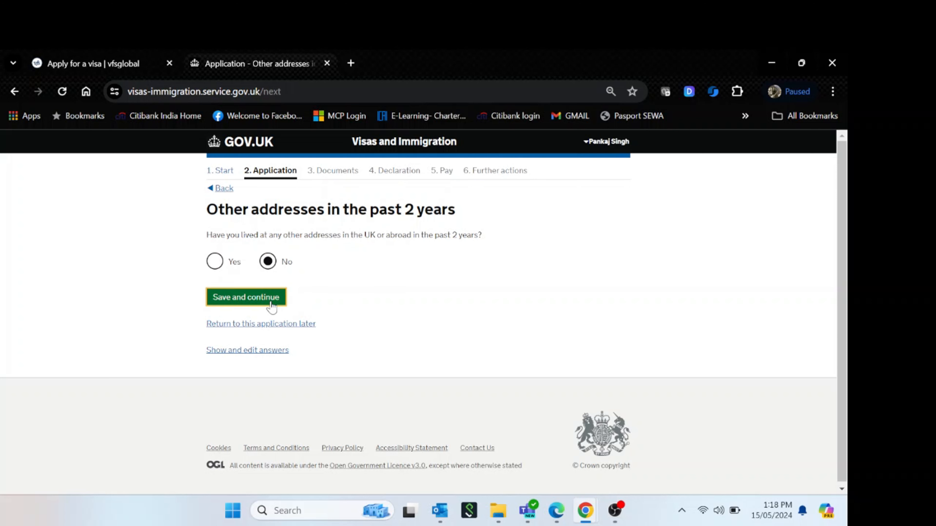
# Enter the passport number and issuing authority Delhi
pyautogui.click(270, 301)
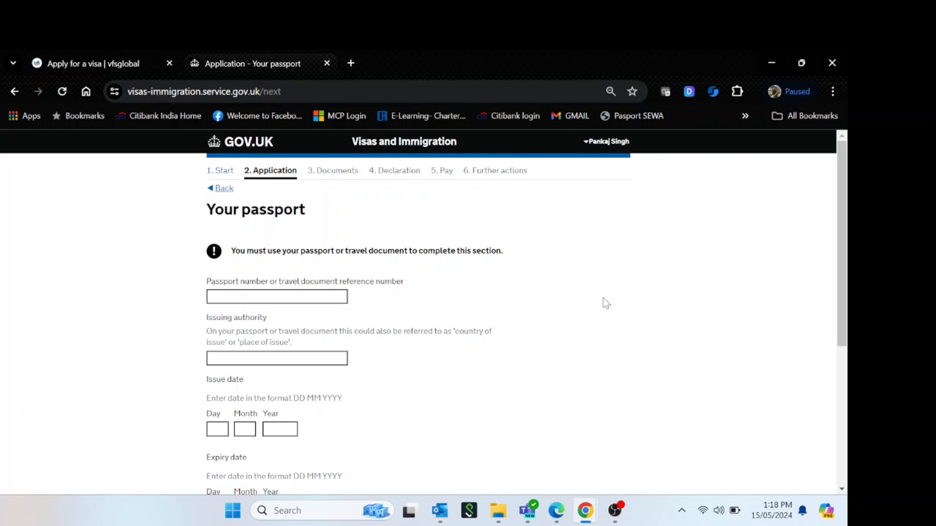
pyautogui.click(324, 293)
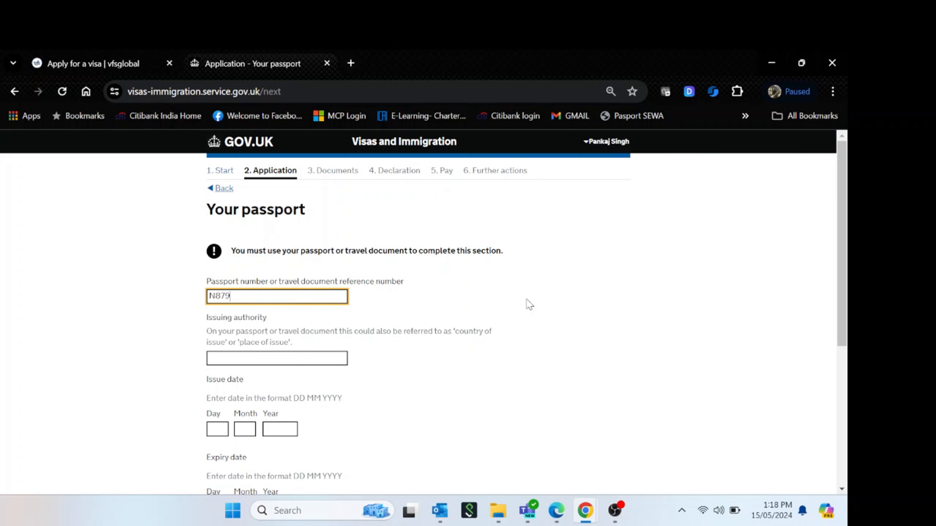
pyautogui.press('Tab')
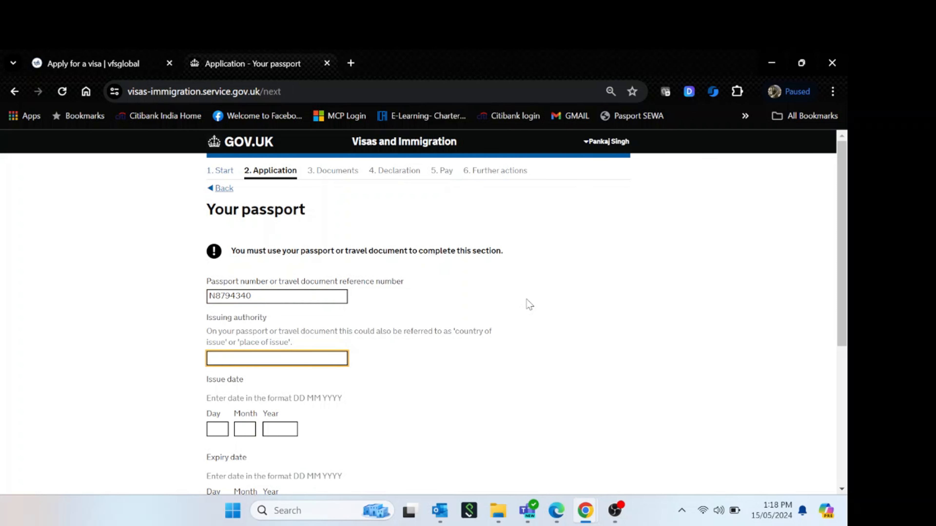
pyautogui.click(544, 362)
pyautogui.click(283, 359)
pyautogui.write('Delhi')
pyautogui.press('Tab')
# Set the passport issue date to 22 11 2018
pyautogui.scroll(-1, 509, 305)
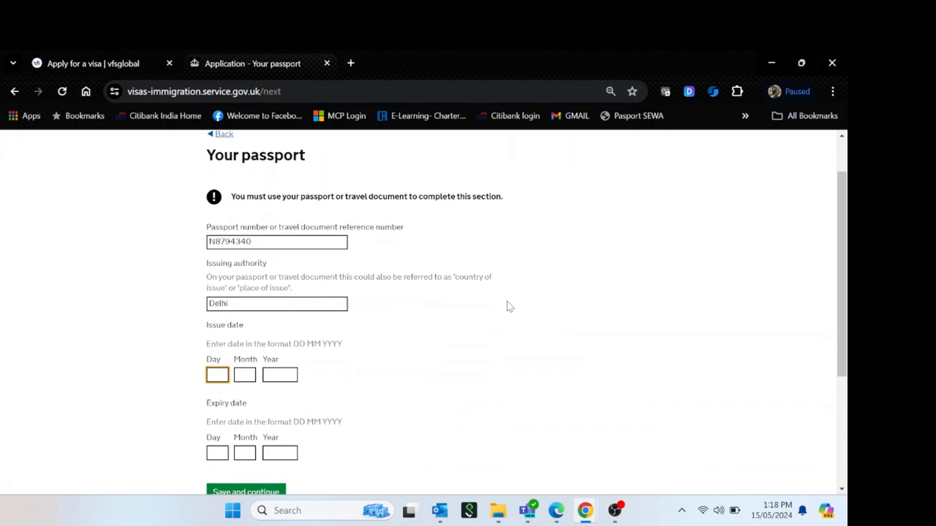
pyautogui.scroll(-1, 510, 306)
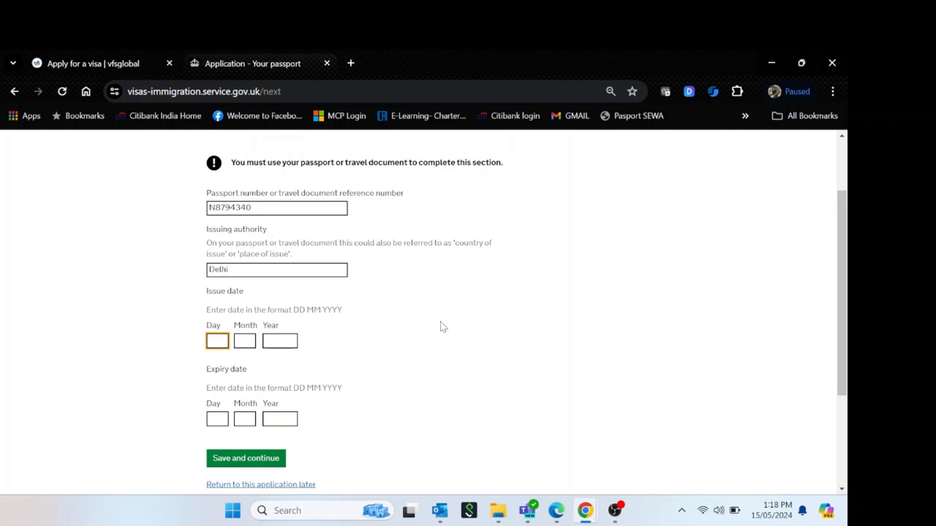
pyautogui.write('22')
pyautogui.press('Tab')
pyautogui.write('1')
pyautogui.press('Tab')
pyautogui.hotkey('shift', 'Tab')
pyautogui.write('1')
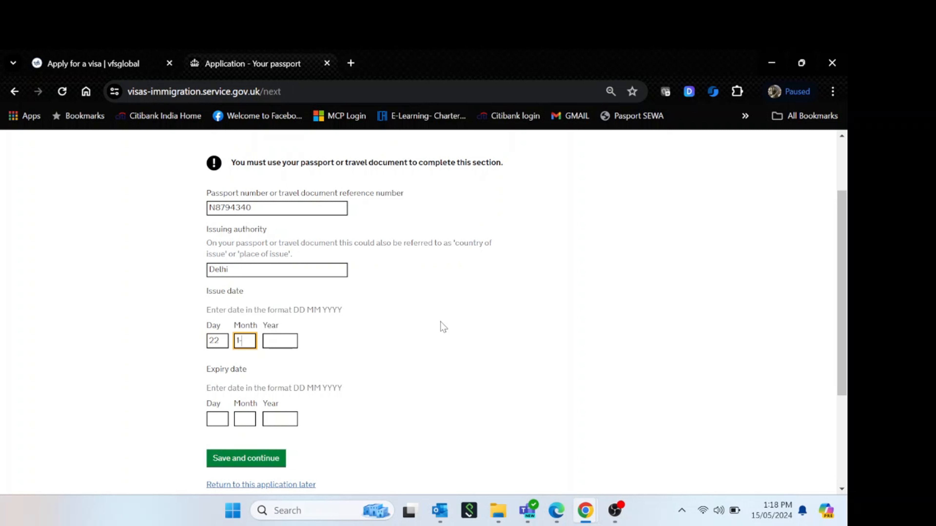
pyautogui.write('1')
pyautogui.press('Tab')
pyautogui.write('20')
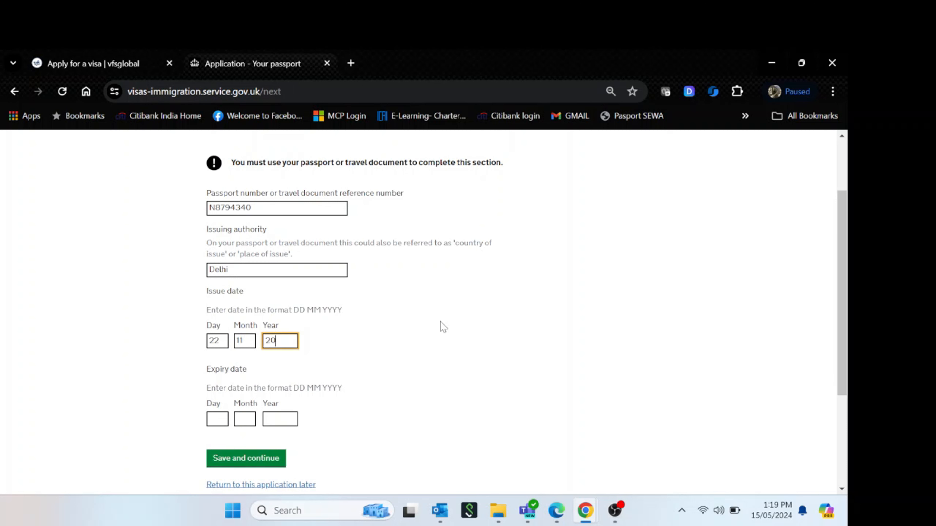
pyautogui.write('18')
# Set the passport expiry date to 21 11 2028
pyautogui.press('Tab')
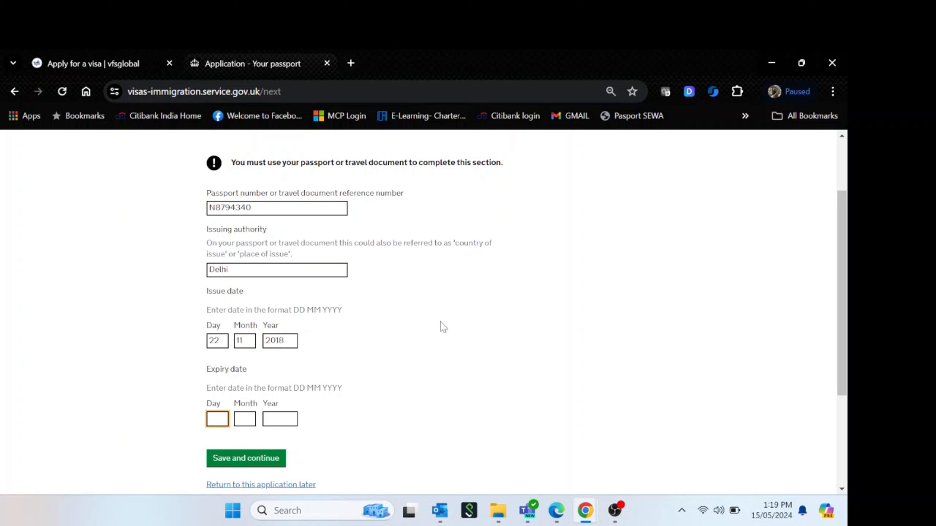
pyautogui.write('21')
pyautogui.press('Tab')
pyautogui.write('11')
pyautogui.press('Tab')
pyautogui.write('2028')
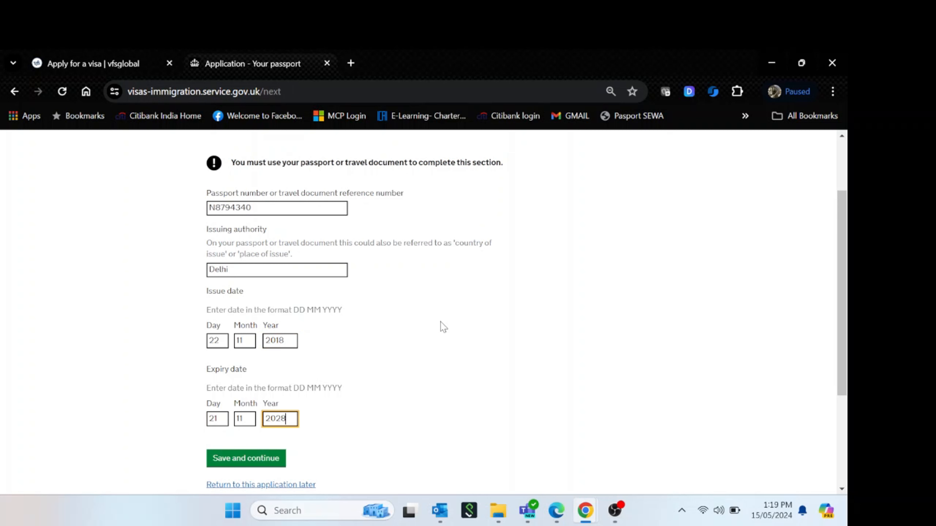
pyautogui.press('Tab')
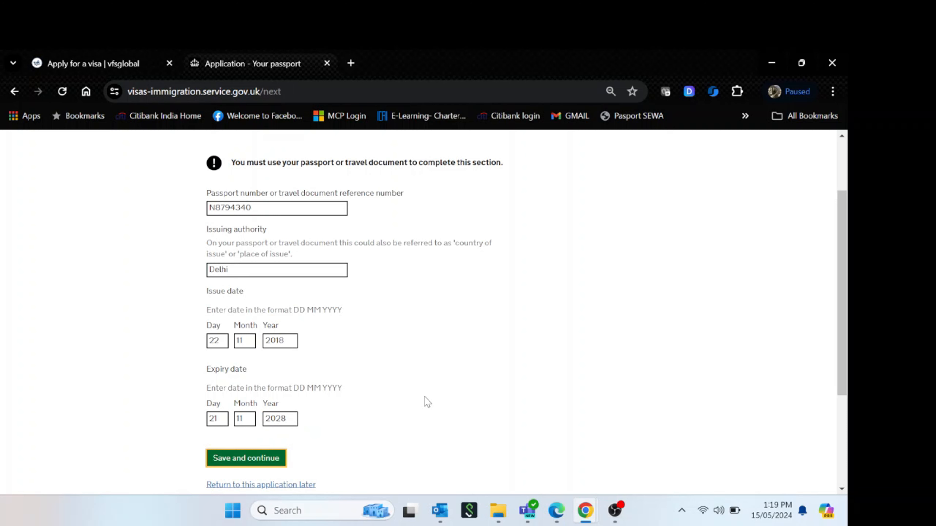
# Save the passport page, confirm having an identity card, and enter its number and issuing authority United Arab Emirates
pyautogui.click(267, 457)
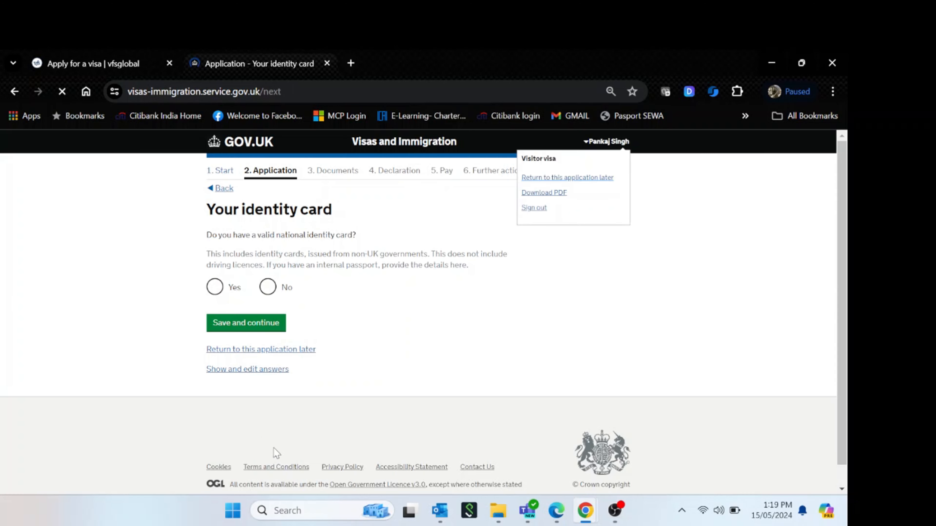
pyautogui.moveTo(364, 239); pyautogui.dragTo(216, 235)
pyautogui.click(205, 235)
pyautogui.click(214, 287)
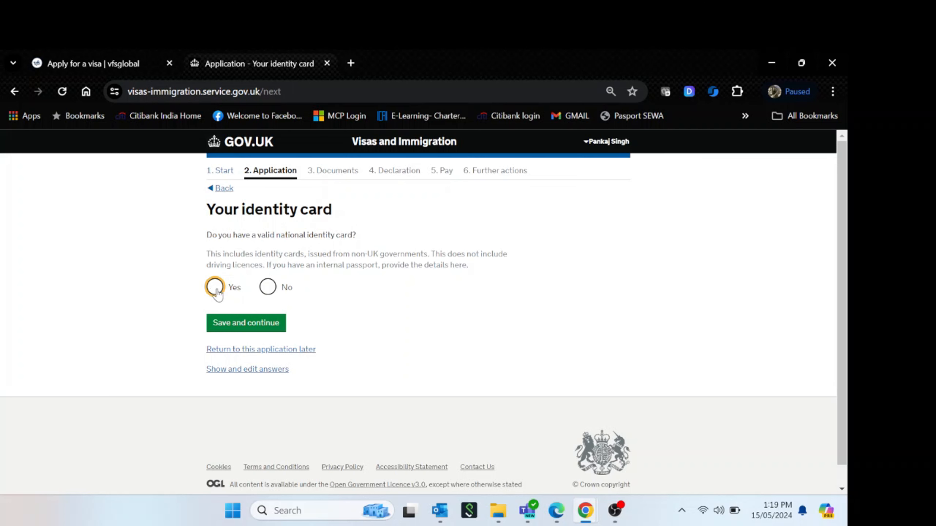
pyautogui.click(284, 346)
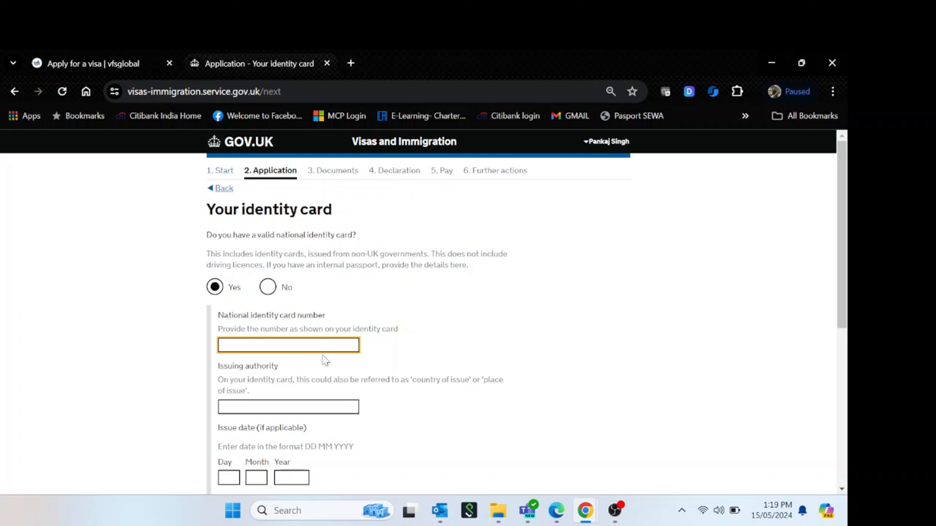
pyautogui.press('Tab')
pyautogui.write('United Arab Emirate')
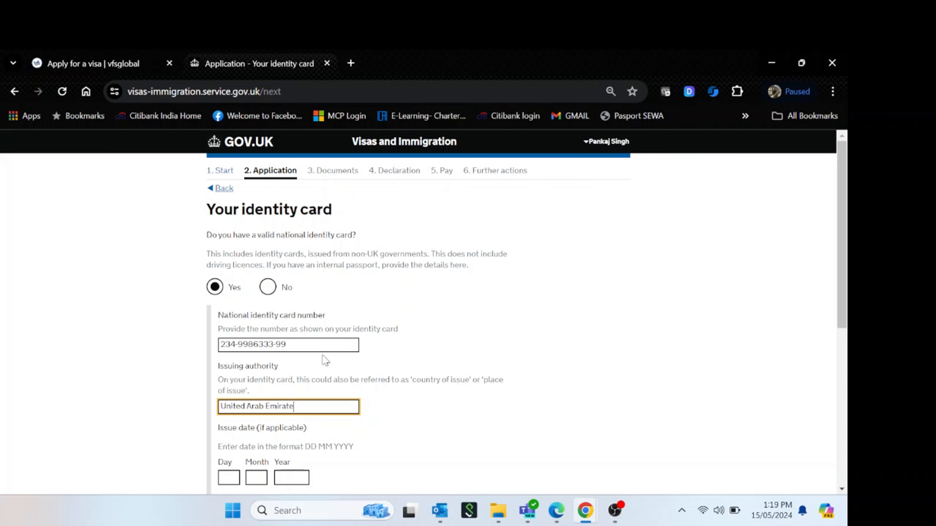
pyautogui.write('s')
pyautogui.click(560, 387)
# Set the card's issue date to 04 05 2023 and expiry to 03 05 2025, then save
pyautogui.scroll(-2, 483, 402)
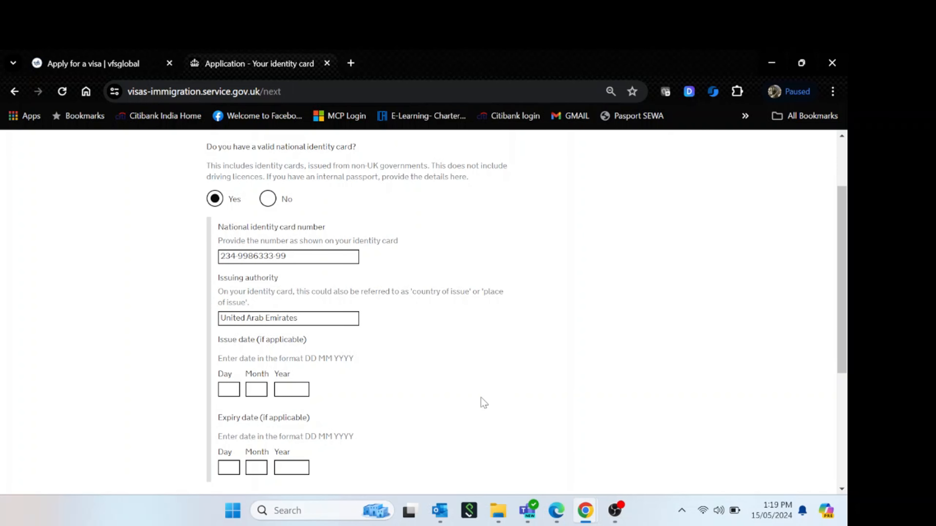
pyautogui.click(232, 393)
pyautogui.write('04')
pyautogui.press('Tab')
pyautogui.write('05')
pyautogui.press('Tab')
pyautogui.write('202')
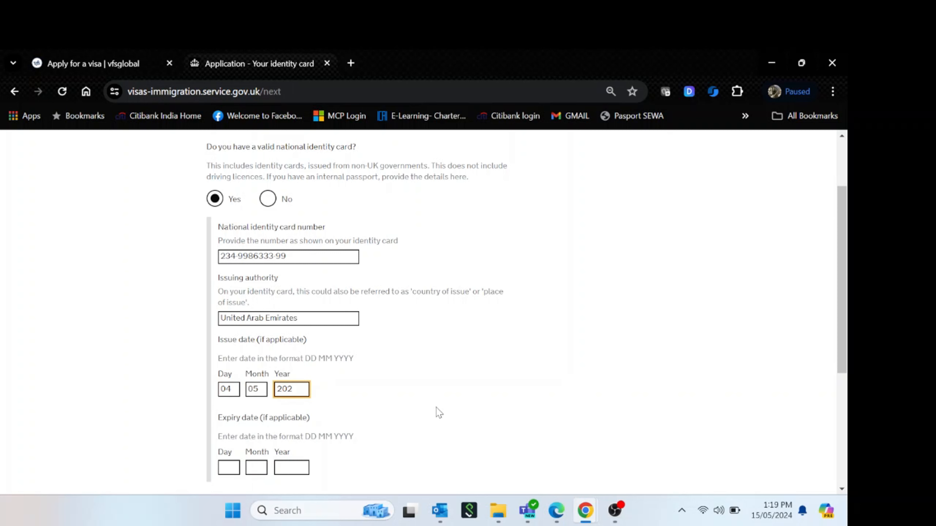
pyautogui.write('2')
pyautogui.press('Tab')
pyautogui.write('03')
pyautogui.press('Tab')
pyautogui.write('05')
pyautogui.press('Tab')
pyautogui.write('2023')
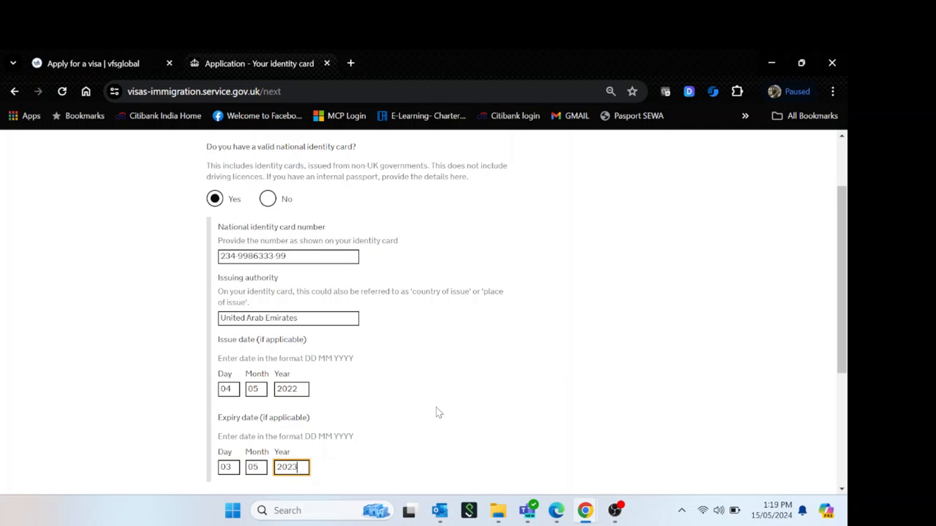
pyautogui.press('BackSpace')
pyautogui.write('5')
pyautogui.press('BackSpace')
pyautogui.press('BackSpace')
pyautogui.write('5')
pyautogui.click(303, 390)
pyautogui.press('BackSpace')
pyautogui.write('3')
pyautogui.click(497, 389)
pyautogui.scroll(-5, 511, 392)
pyautogui.click(264, 340)
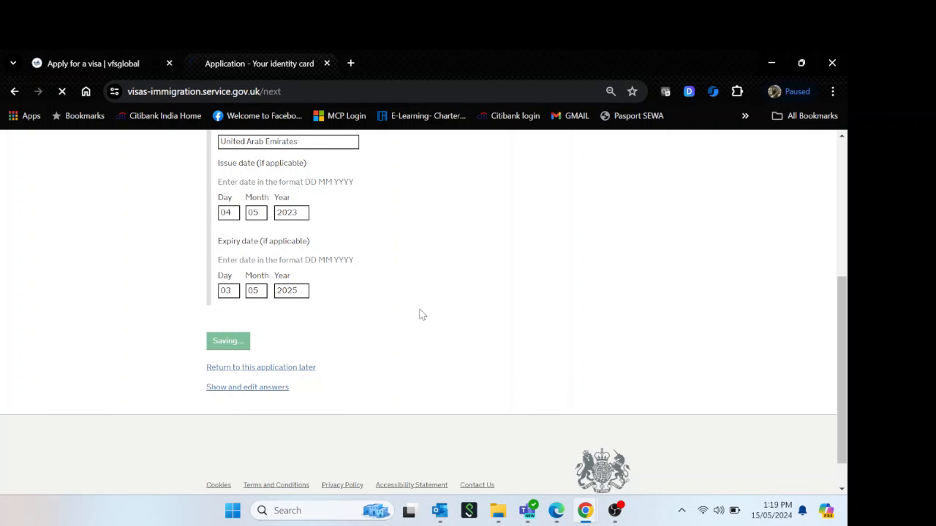
# Choose India as both the country of nationality and the country of birth
pyautogui.moveTo(215, 209); pyautogui.dragTo(458, 206)
pyautogui.click(303, 295)
pyautogui.click(254, 291)
pyautogui.write('India')
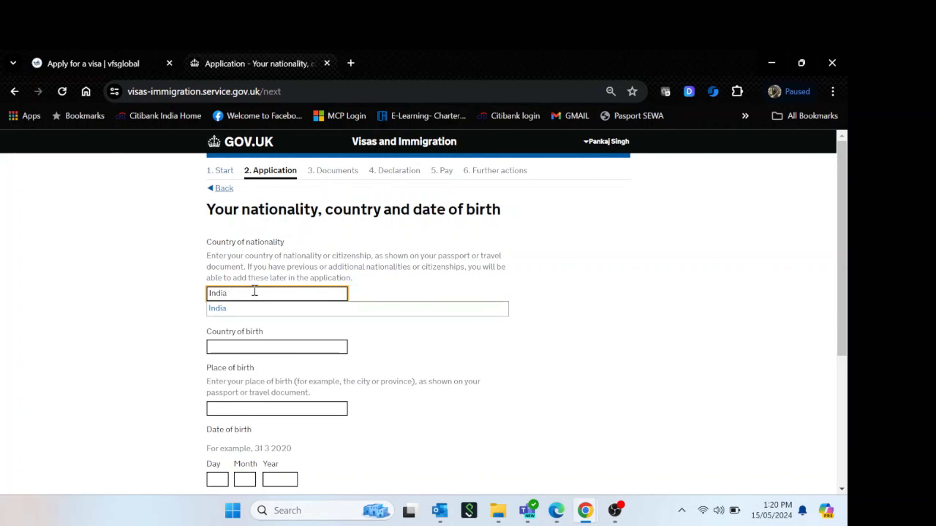
pyautogui.click(236, 309)
pyautogui.click(530, 311)
pyautogui.click(237, 325)
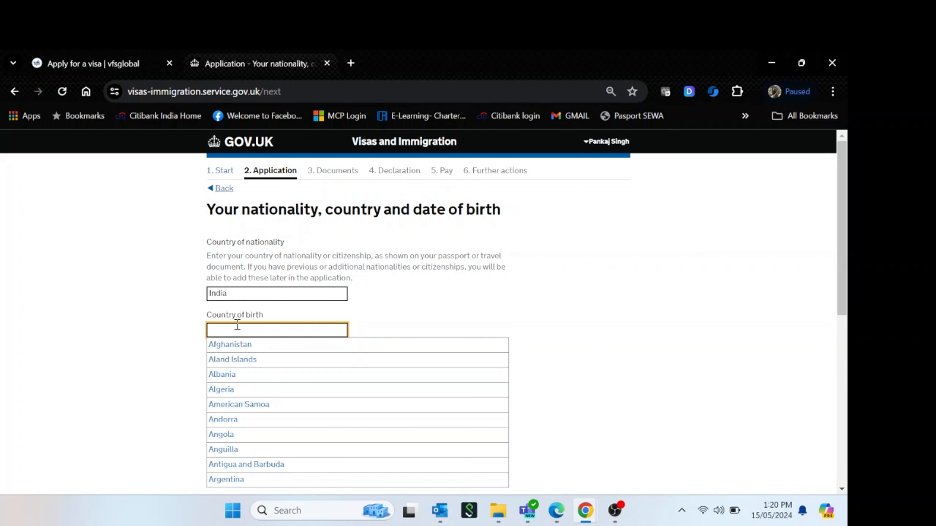
pyautogui.write('India')
pyautogui.click(251, 363)
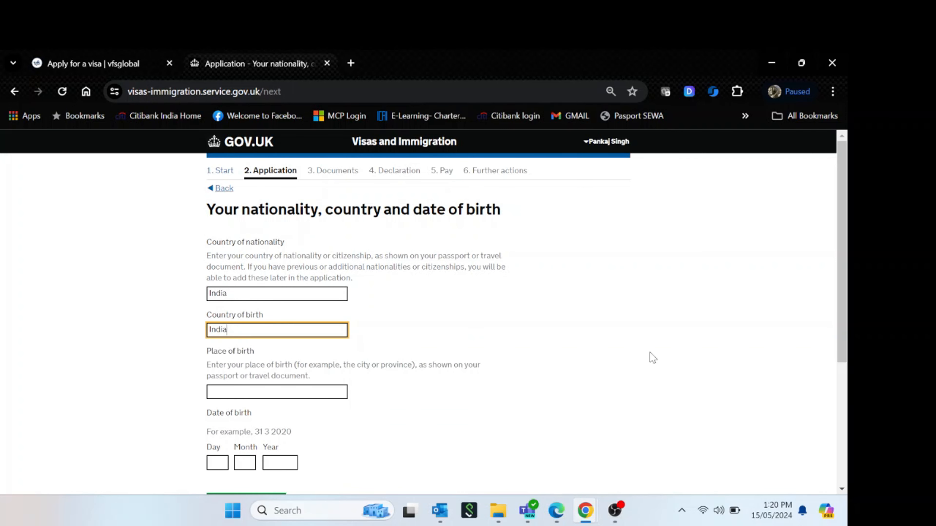
pyautogui.click(210, 392)
pyautogui.write('Delhi')
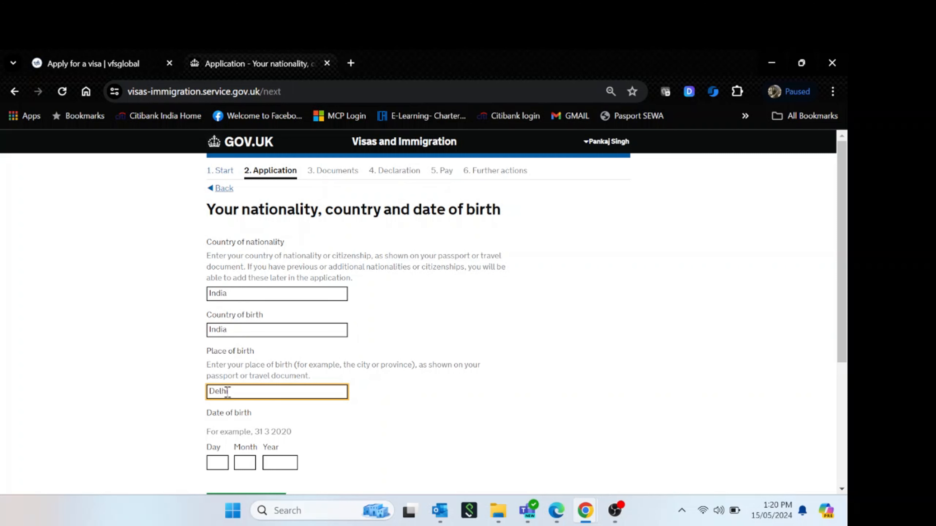
pyautogui.click(567, 391)
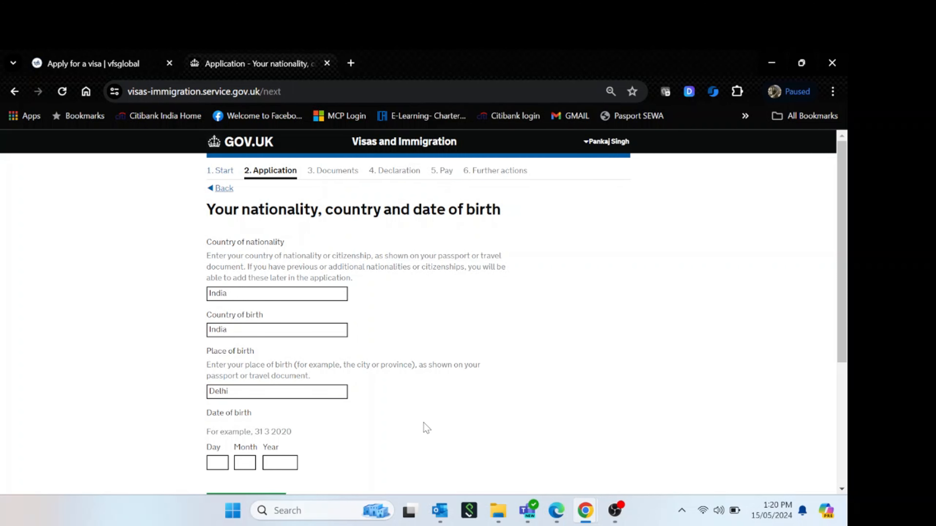
pyautogui.scroll(-2, 424, 428)
pyautogui.press('Tab')
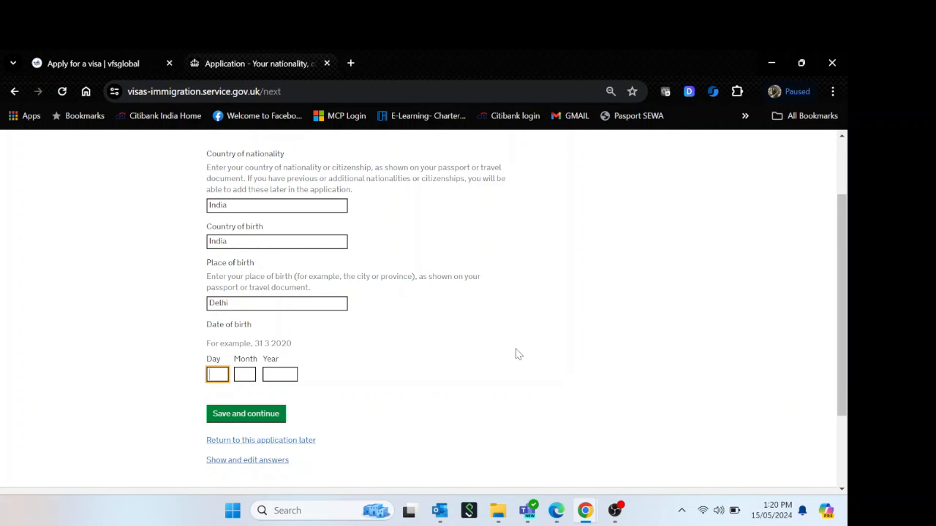
pyautogui.write('16')
pyautogui.press('Tab')
pyautogui.write('0')
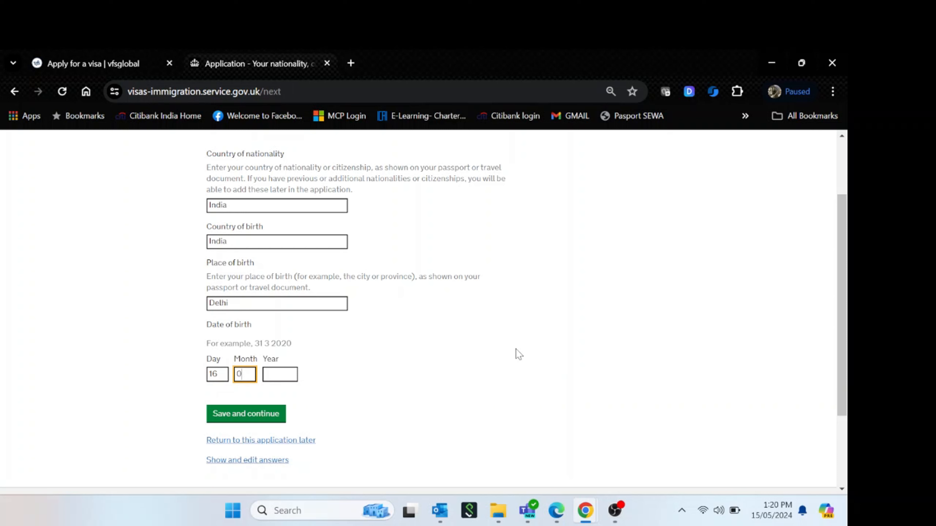
pyautogui.write('7')
pyautogui.press('Tab')
pyautogui.write('1988')
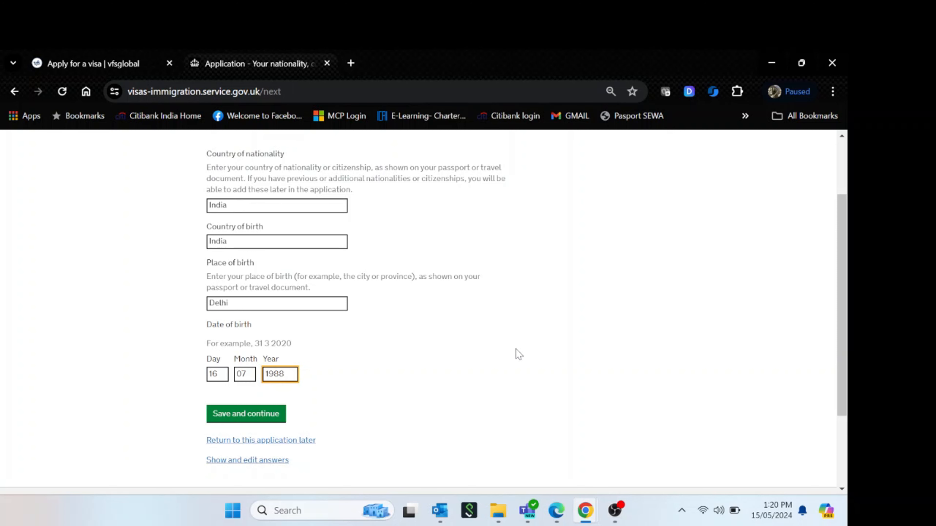
pyautogui.click(268, 417)
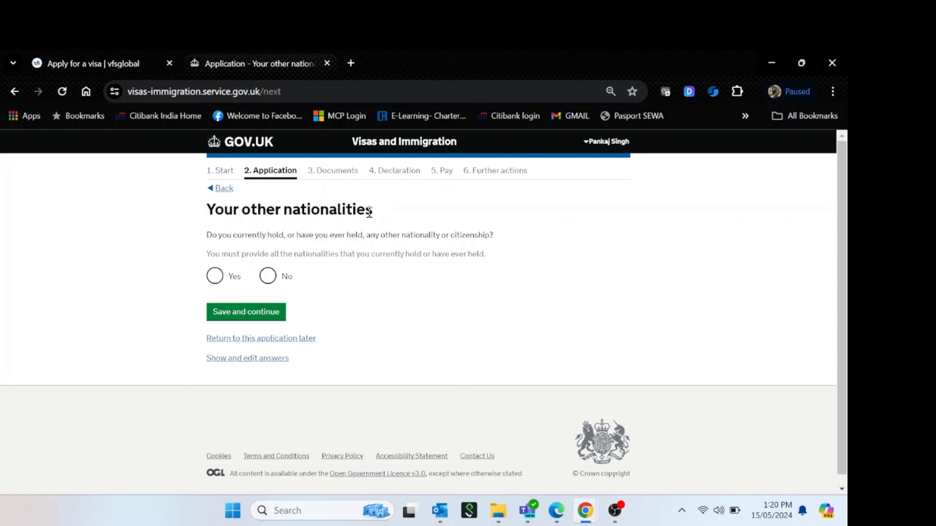
# Answer No to other nationalities, select permanent resident since 2023, and mark employment status as Employed
pyautogui.click(268, 276)
pyautogui.click(272, 314)
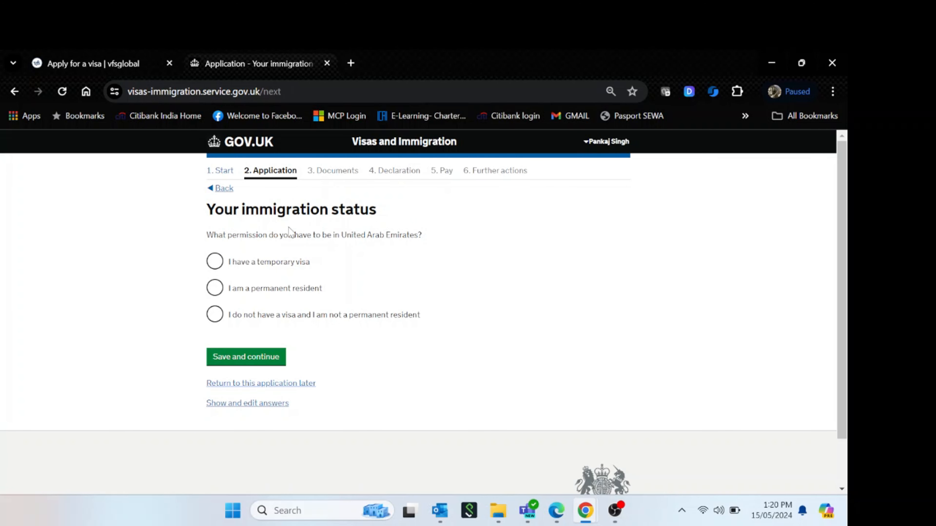
pyautogui.click(214, 290)
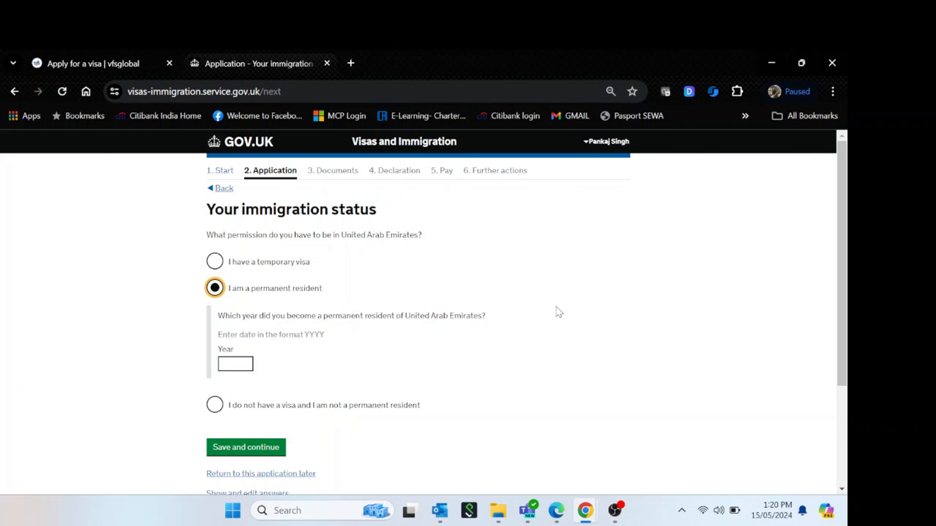
pyautogui.click(234, 364)
pyautogui.write('2023')
pyautogui.click(266, 451)
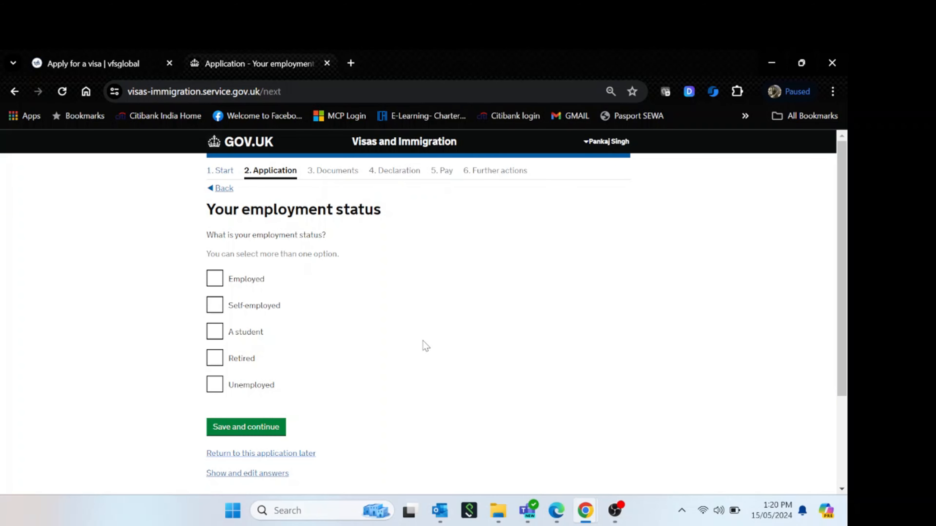
pyautogui.click(221, 284)
# Save the employment status, then enter employer name 'ABC Company LLC' and address line 'Add1'
pyautogui.click(281, 431)
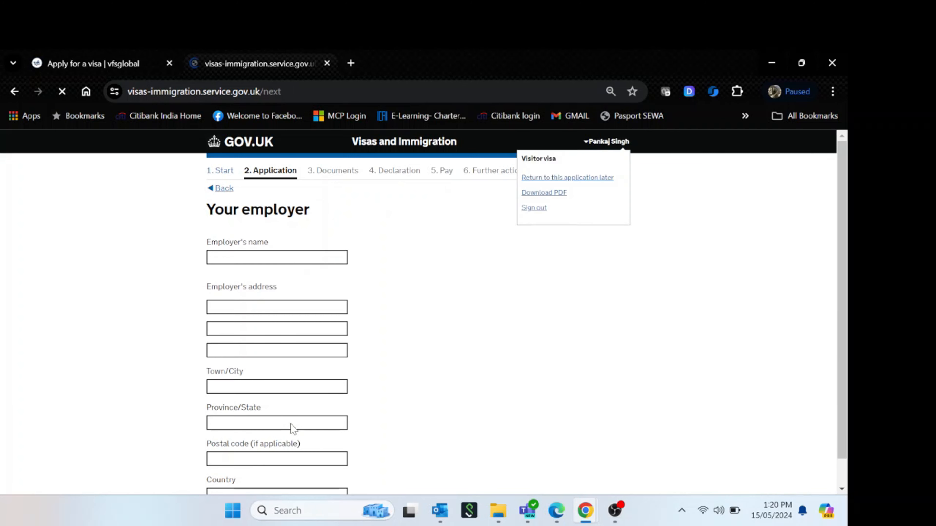
pyautogui.click(284, 257)
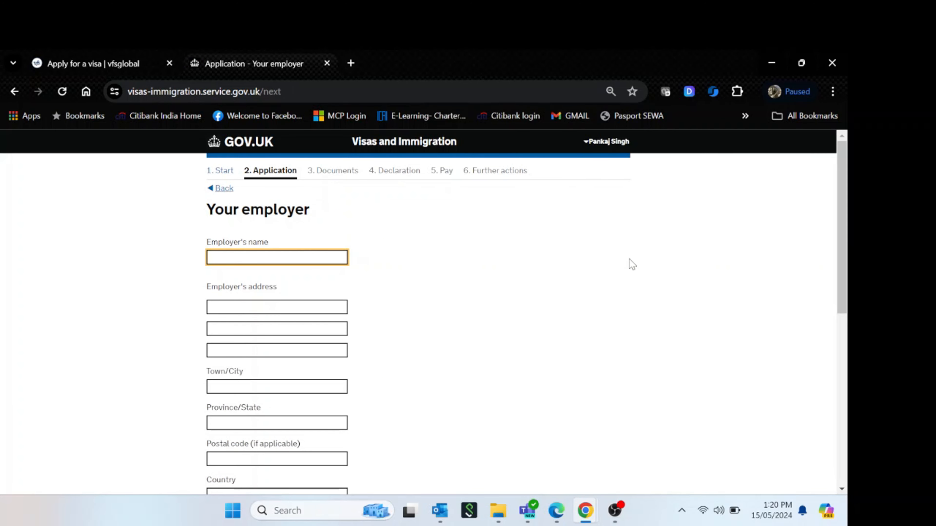
pyautogui.write('ABC COmpany LLC')
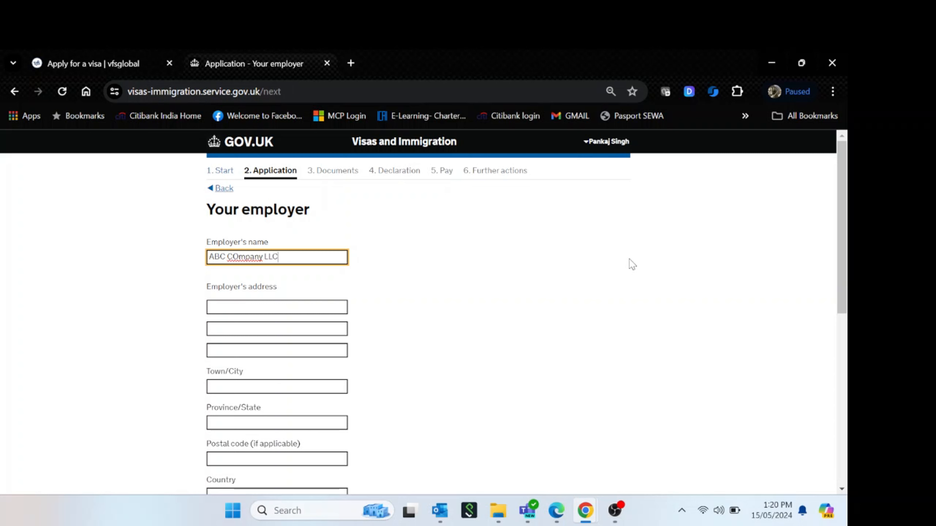
pyautogui.press('BackSpace')
pyautogui.write('o')
pyautogui.click(455, 322)
pyautogui.click(271, 303)
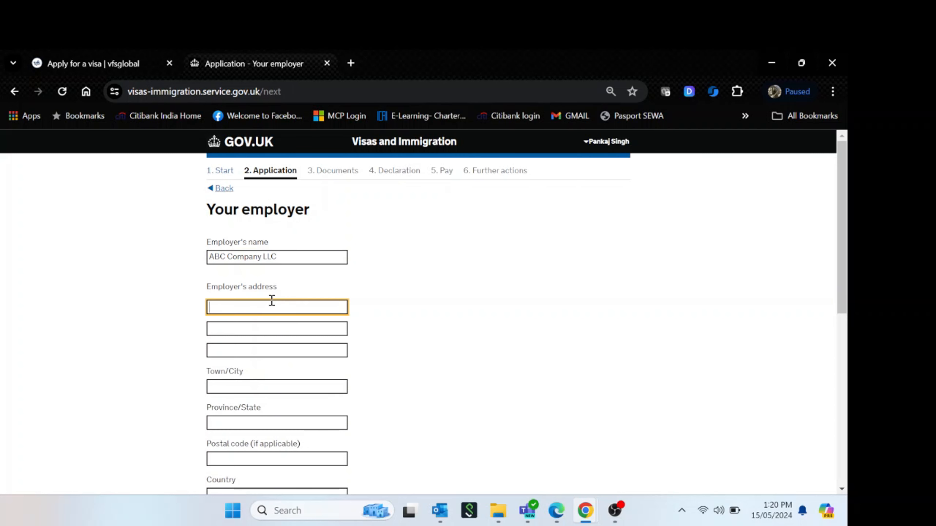
pyautogui.write('Add123')
# Select United Arab Emirates as the employer's country
pyautogui.scroll(-5, 438, 321)
pyautogui.click(277, 314)
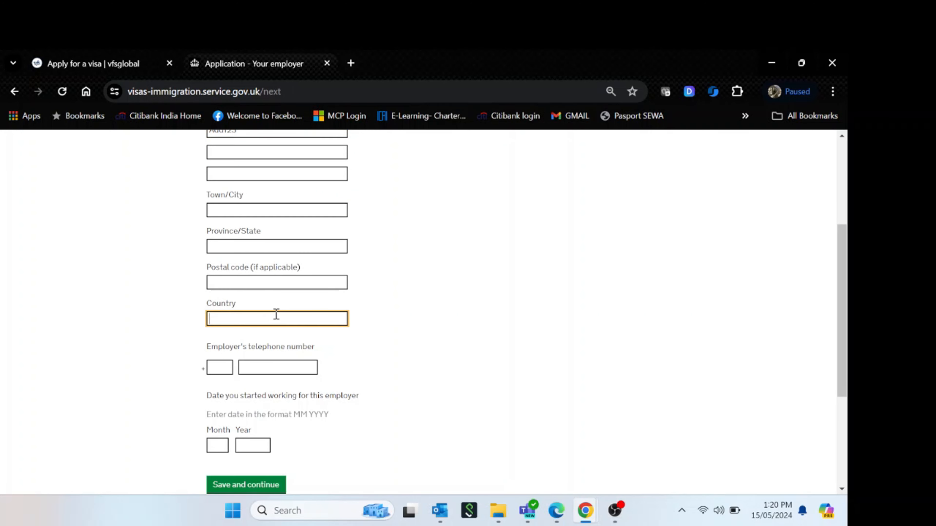
pyautogui.write('UNited')
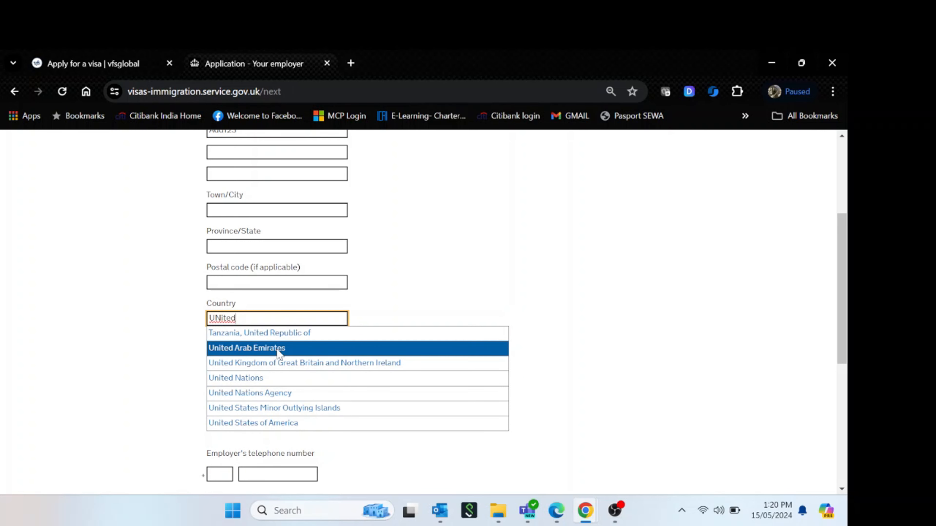
pyautogui.press('BackSpace')
pyautogui.press('BackSpace')
pyautogui.press('BackSpace')
pyautogui.press('BackSpace')
pyautogui.press('BackSpace')
pyautogui.write('ni')
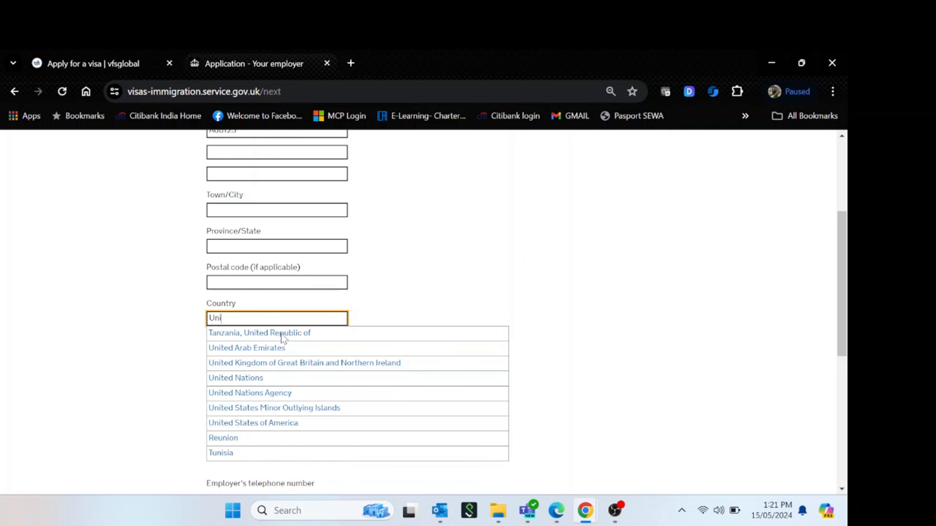
pyautogui.write('ted arab')
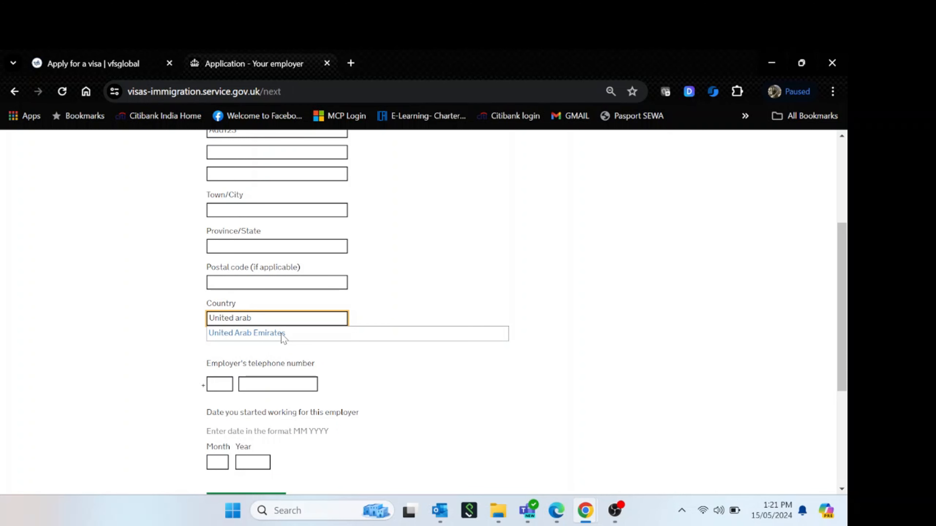
pyautogui.click(281, 334)
pyautogui.click(537, 308)
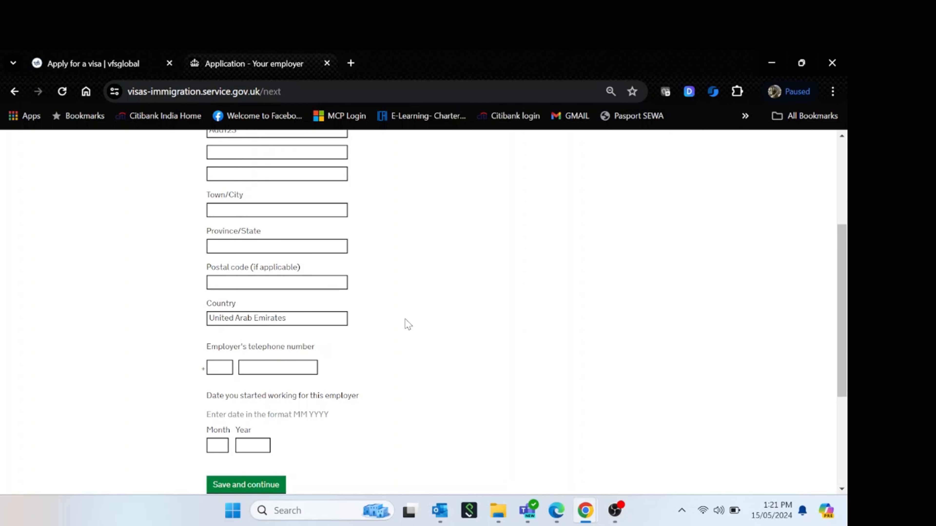
pyautogui.scroll(2, 401, 319)
pyautogui.click(299, 371)
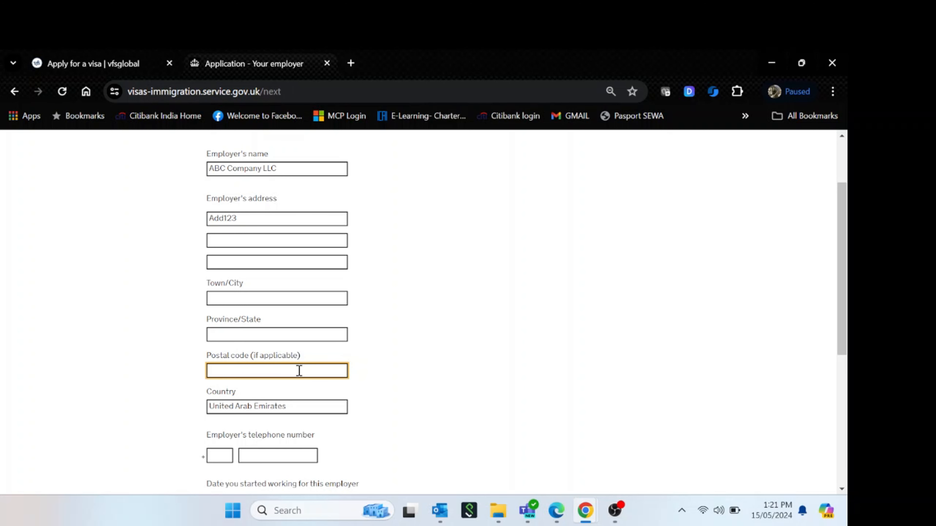
# Enter town Dubai and employment start date 04 2023, then submit the employer page
pyautogui.click(283, 300)
pyautogui.write('Dubai')
pyautogui.press('Tab')
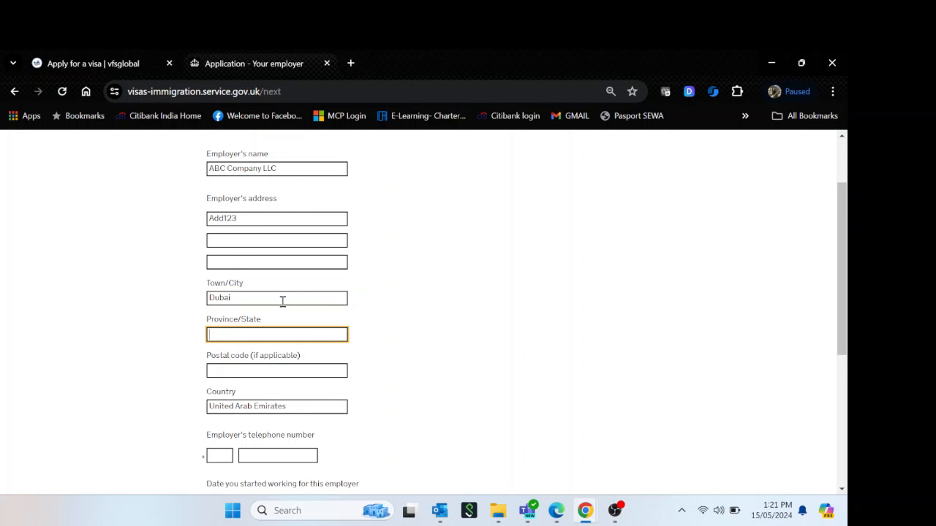
pyautogui.scroll(-6, 450, 318)
pyautogui.click(223, 268)
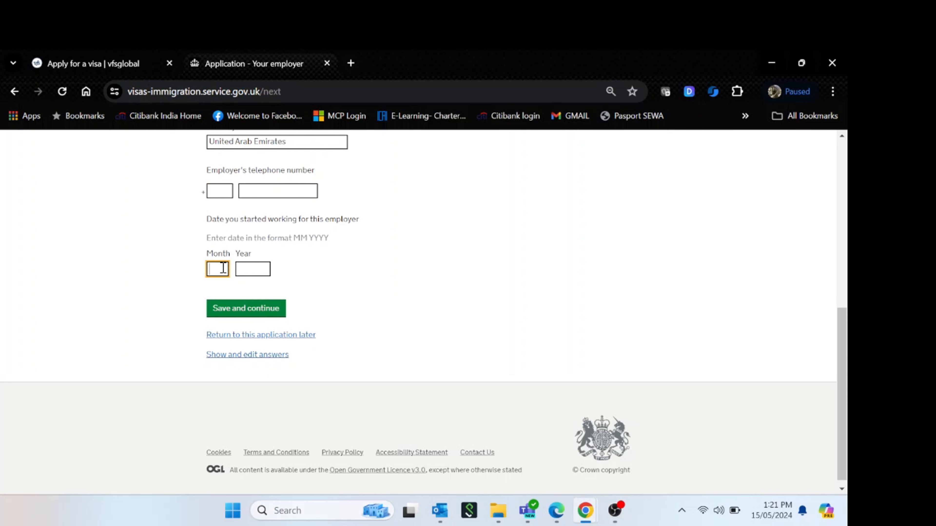
pyautogui.moveTo(212, 219); pyautogui.dragTo(352, 219)
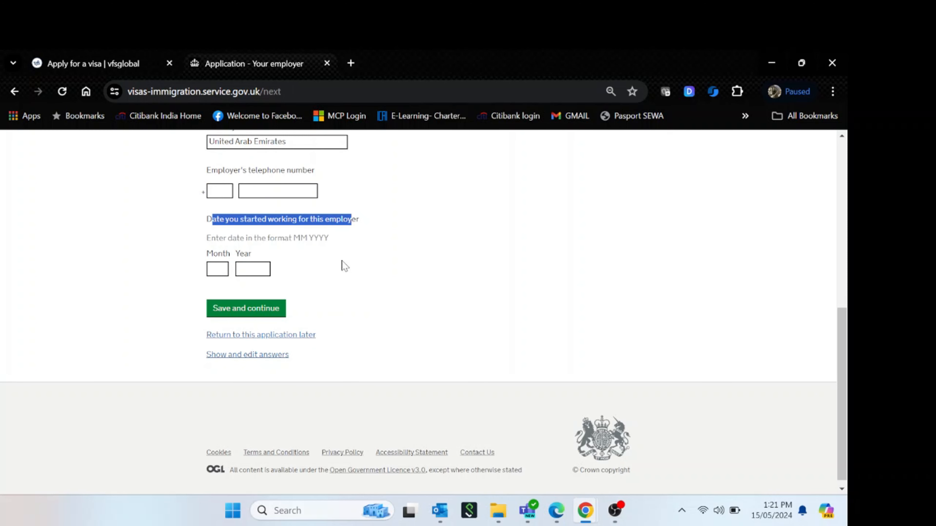
pyautogui.click(209, 272)
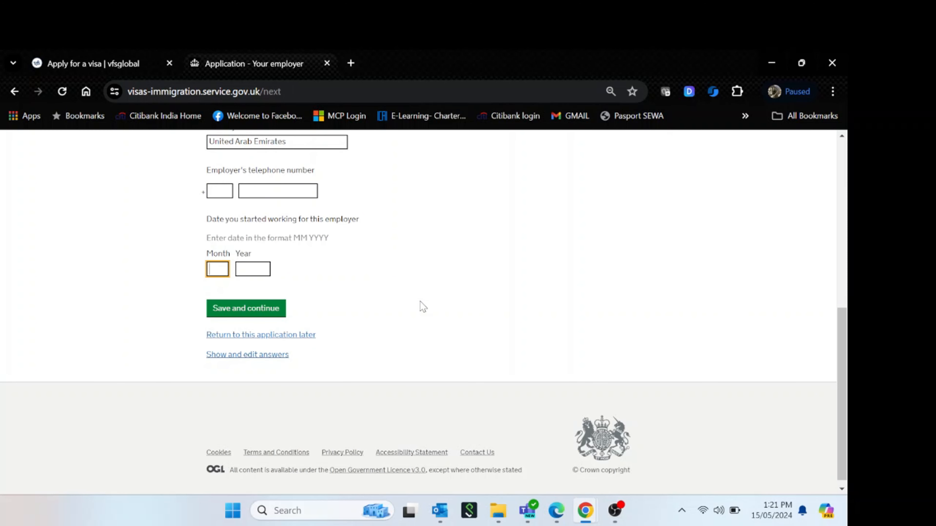
pyautogui.write('04')
pyautogui.press('Tab')
pyautogui.write('2023')
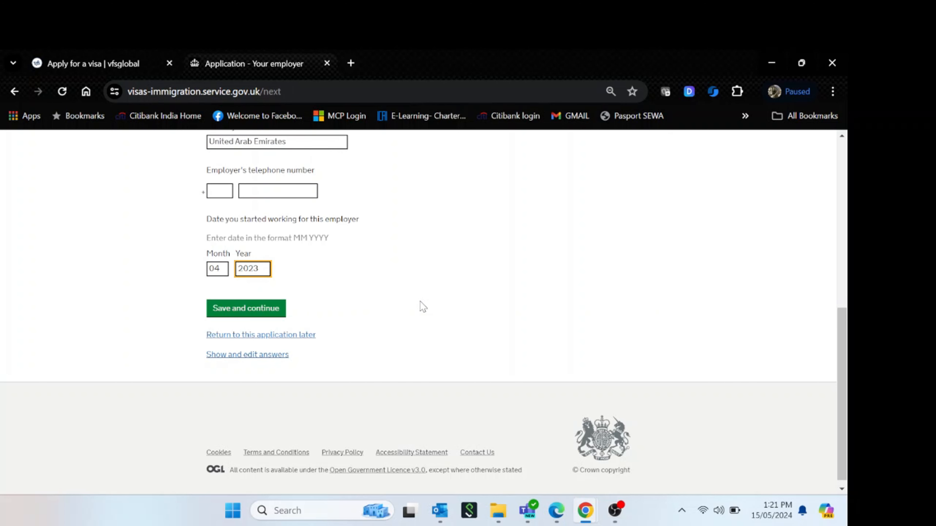
pyautogui.click(258, 309)
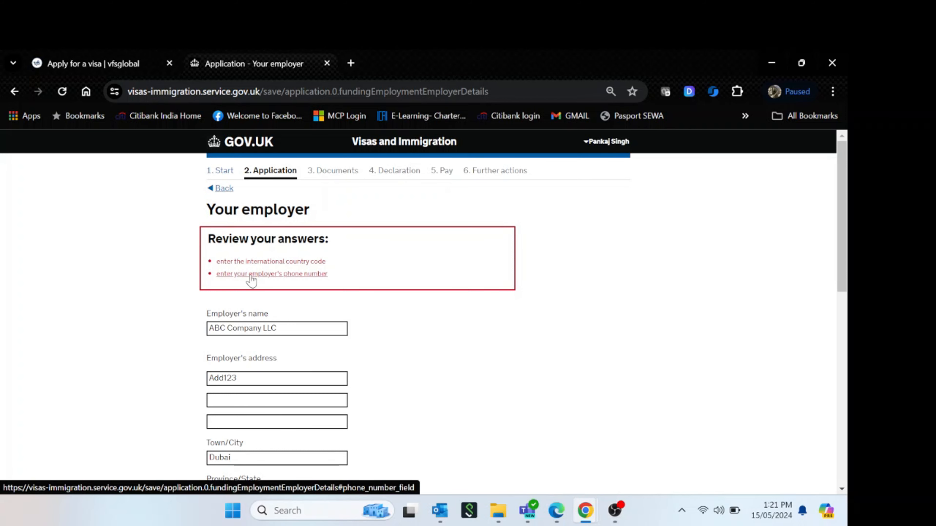
# Enter the employer's telephone country code 971 and phone number, then save the employer details
pyautogui.click(303, 277)
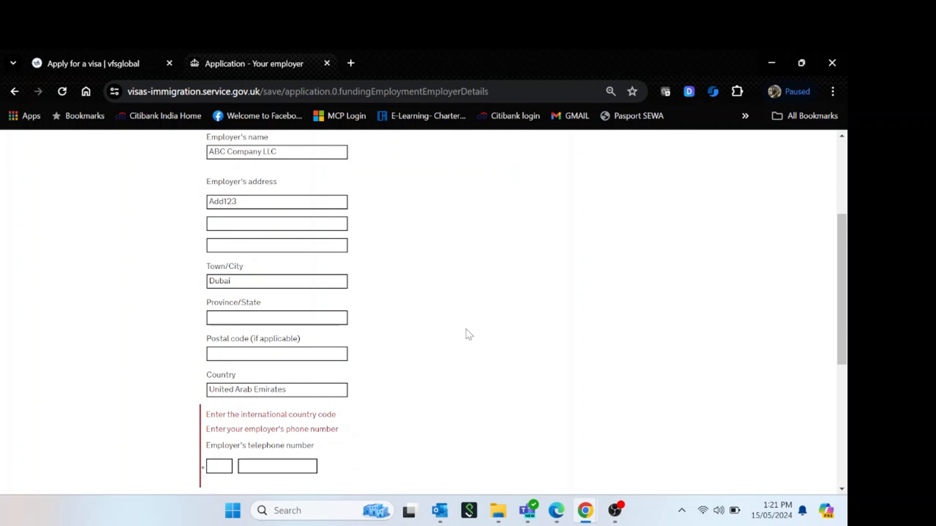
pyautogui.click(221, 467)
pyautogui.press('Tab')
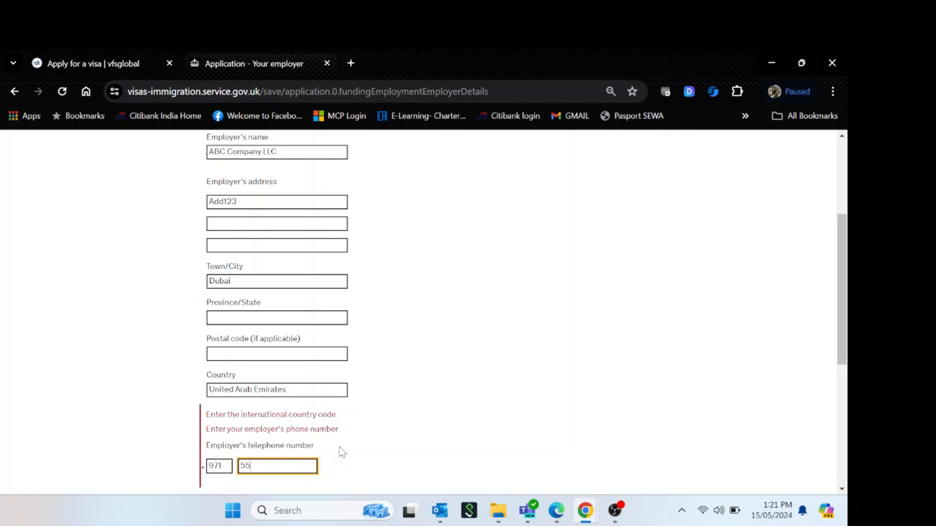
pyautogui.press('Tab')
pyautogui.click(394, 380)
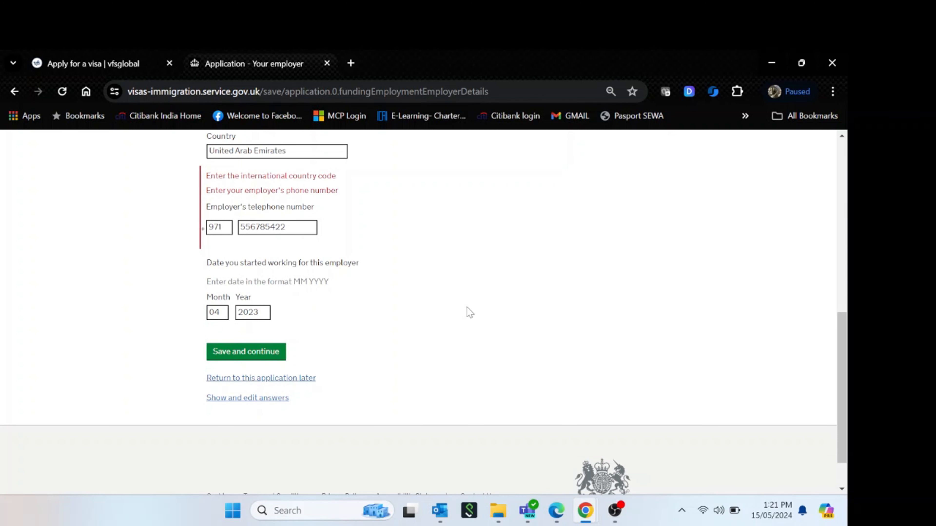
pyautogui.click(273, 360)
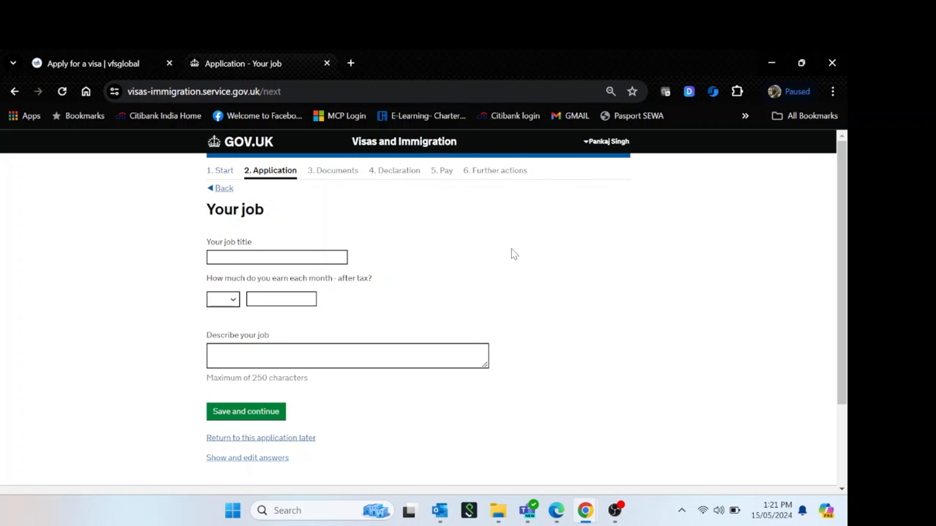
# Enter job title 'Telecom Engineer' with monthly earnings of AED 15000
pyautogui.click(256, 254)
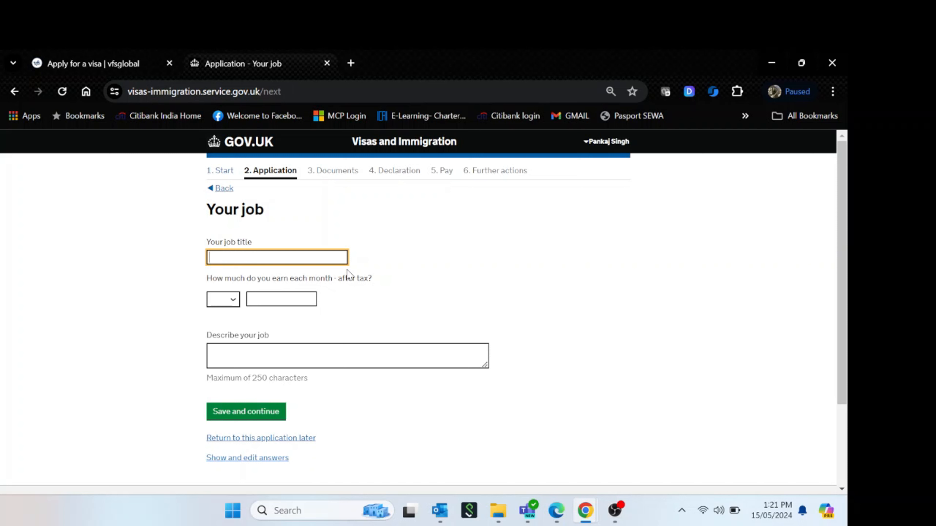
pyautogui.write('Telecom Engineer')
pyautogui.press('Tab')
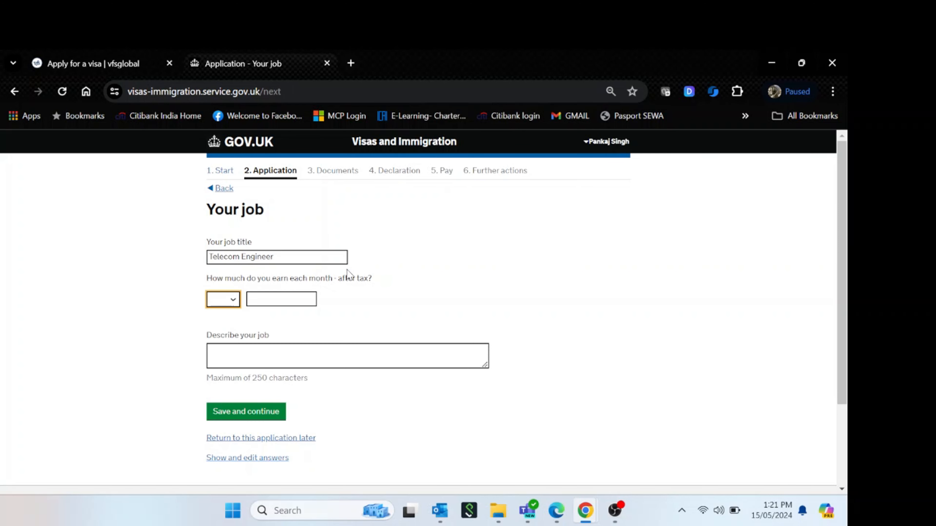
pyautogui.click(223, 303)
pyautogui.click(219, 336)
pyautogui.click(303, 303)
pyautogui.write('15000')
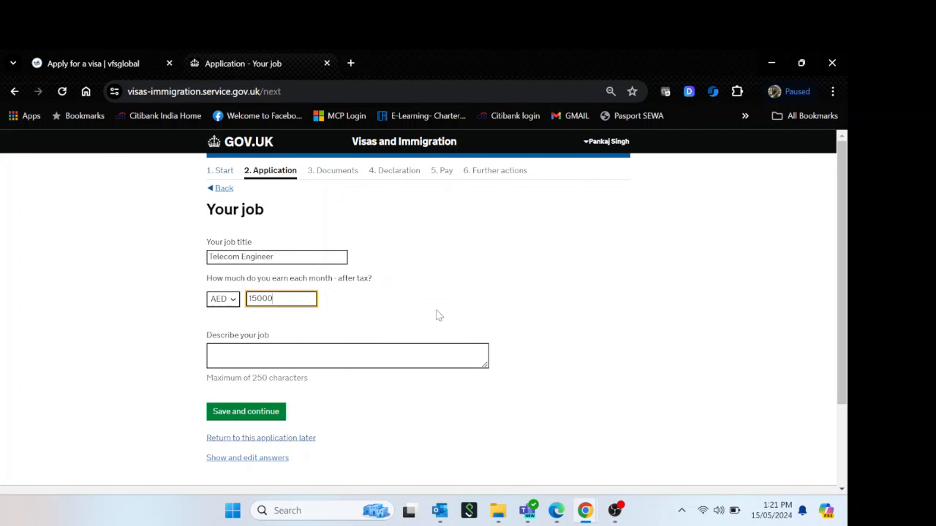
# Describe the job as 'Telecom Engineer Works department' and save the job details
pyautogui.click(426, 317)
pyautogui.click(360, 356)
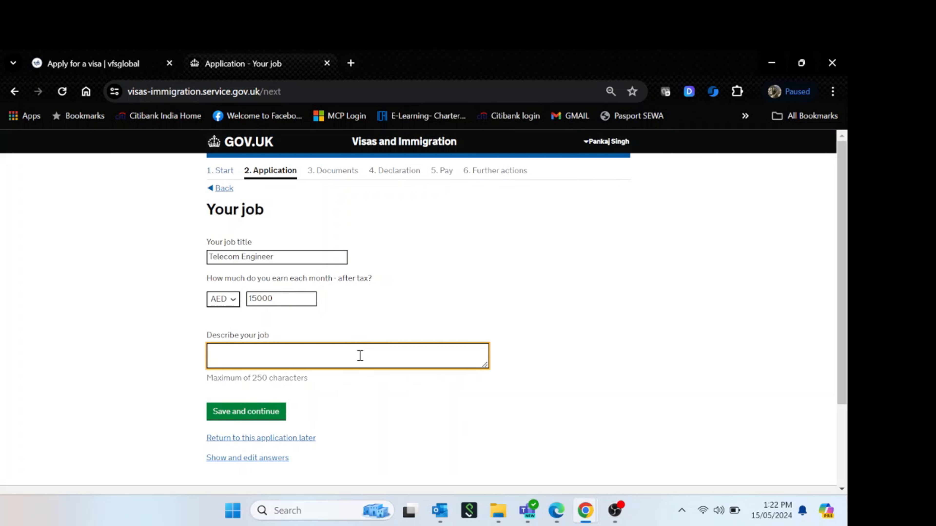
pyautogui.write('Telecome EN')
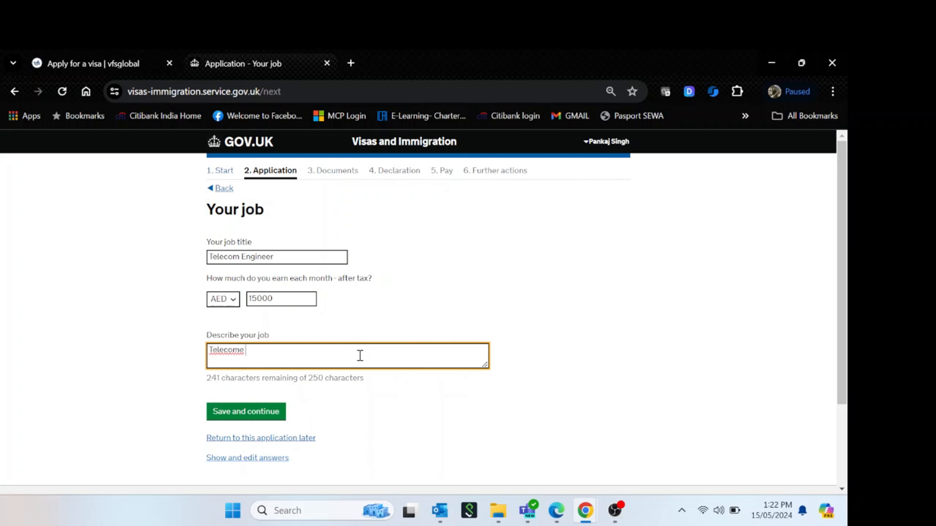
pyautogui.press('BackSpace')
pyautogui.press('BackSpace')
pyautogui.press('BackSpace')
pyautogui.press('BackSpace')
pyautogui.press('BackSpace')
pyautogui.press('BackSpace')
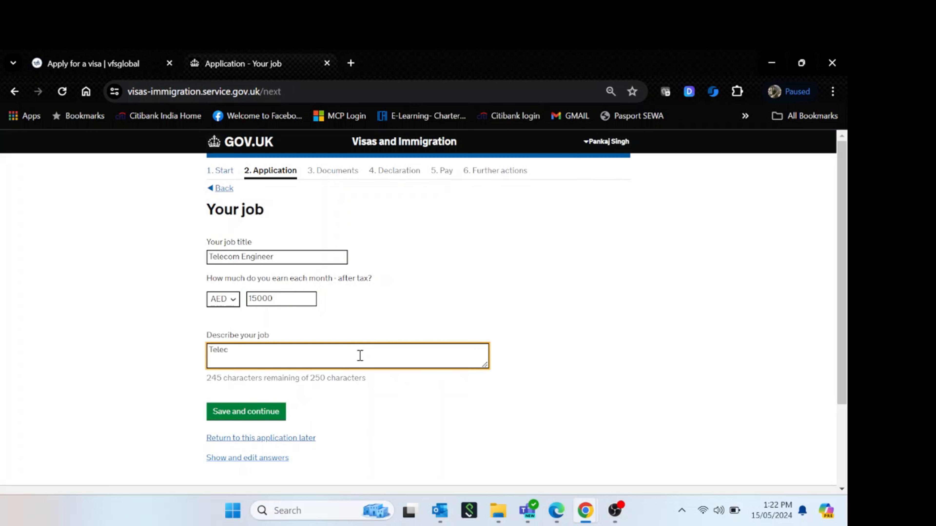
pyautogui.write('om Engineer Works department')
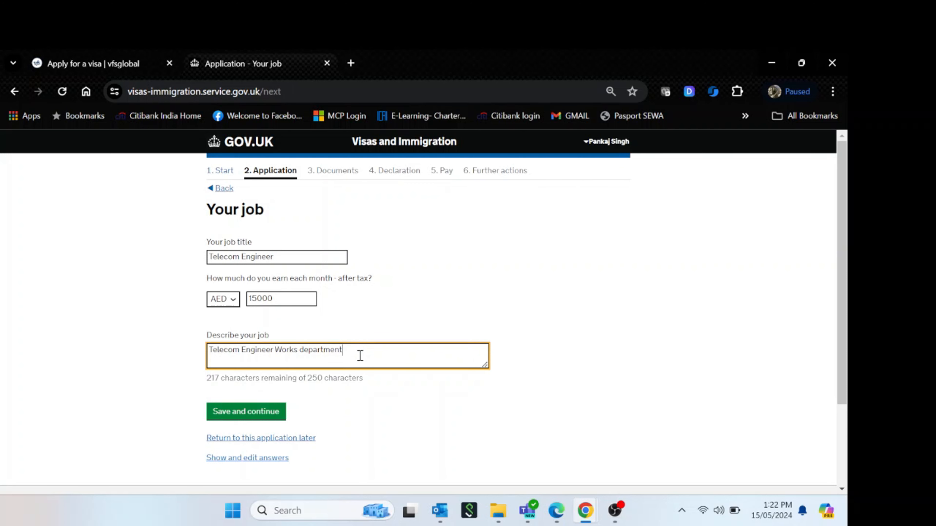
pyautogui.click(569, 361)
pyautogui.click(264, 419)
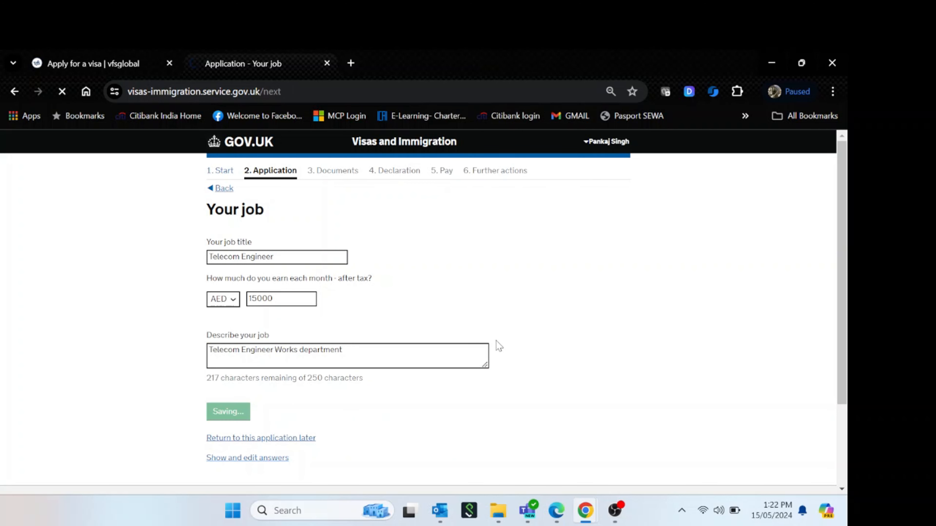
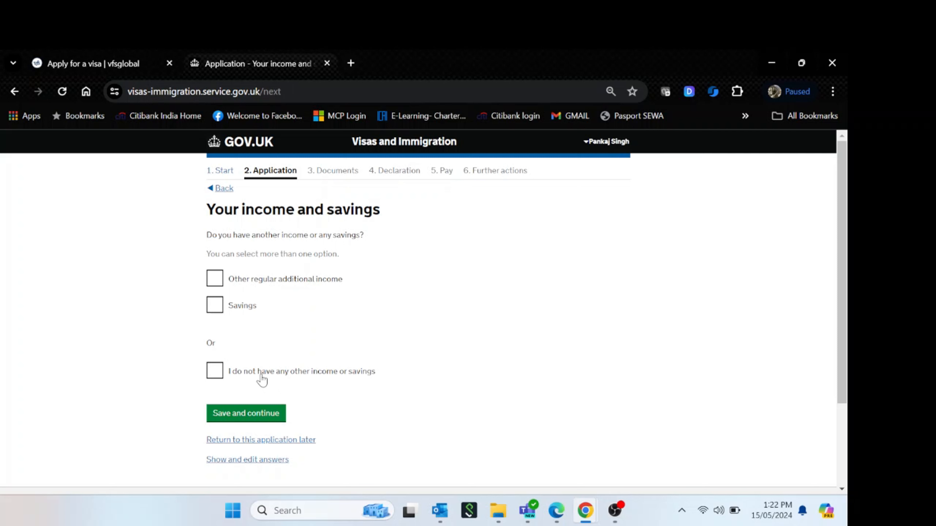
# Declare that you have no other income or savings
pyautogui.click(217, 376)
pyautogui.click(273, 416)
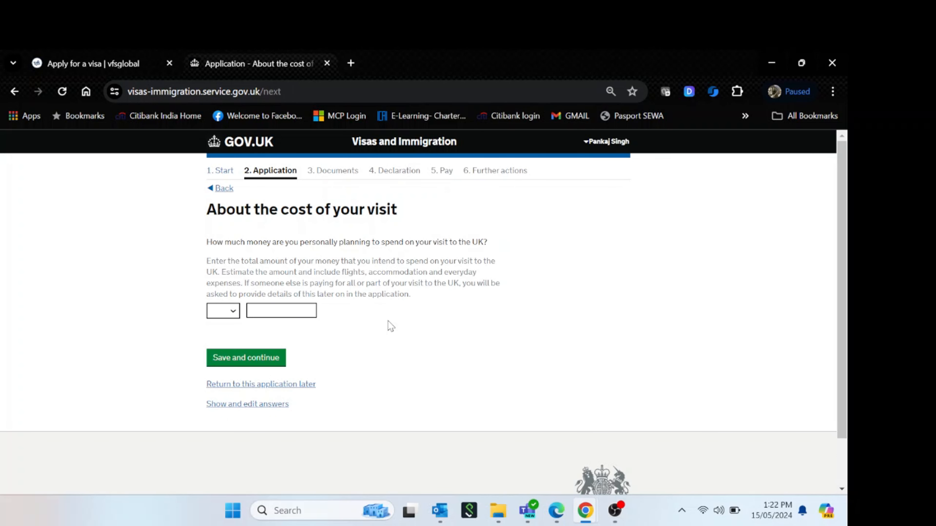
pyautogui.moveTo(399, 210); pyautogui.dragTo(182, 209)
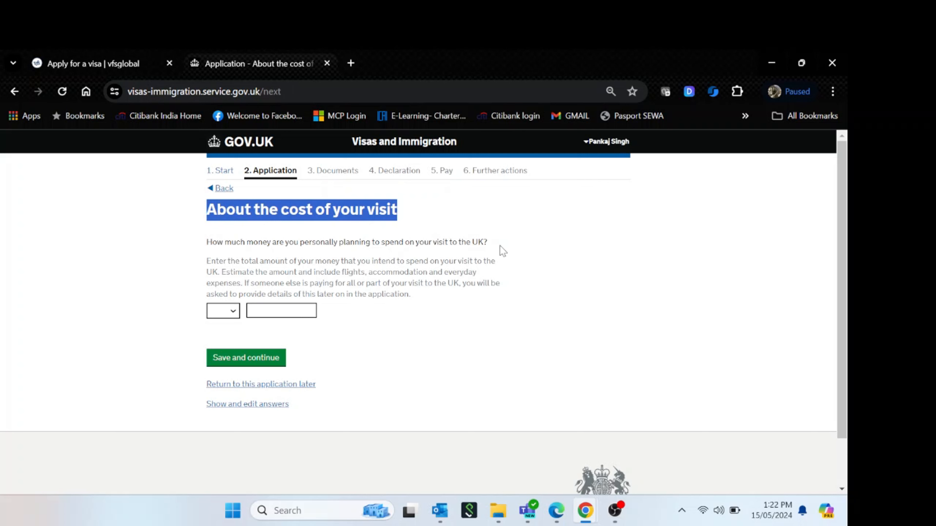
pyautogui.click(232, 246)
pyautogui.moveTo(212, 243); pyautogui.dragTo(472, 245)
pyautogui.click(473, 245)
# Enter a planned visit cost of AED 35000 and save it
pyautogui.click(232, 312)
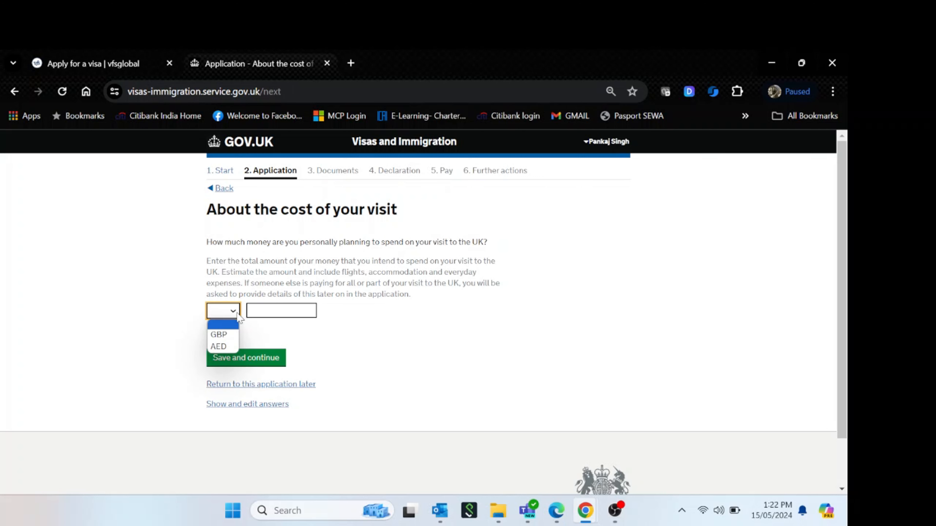
pyautogui.click(231, 345)
pyautogui.click(258, 313)
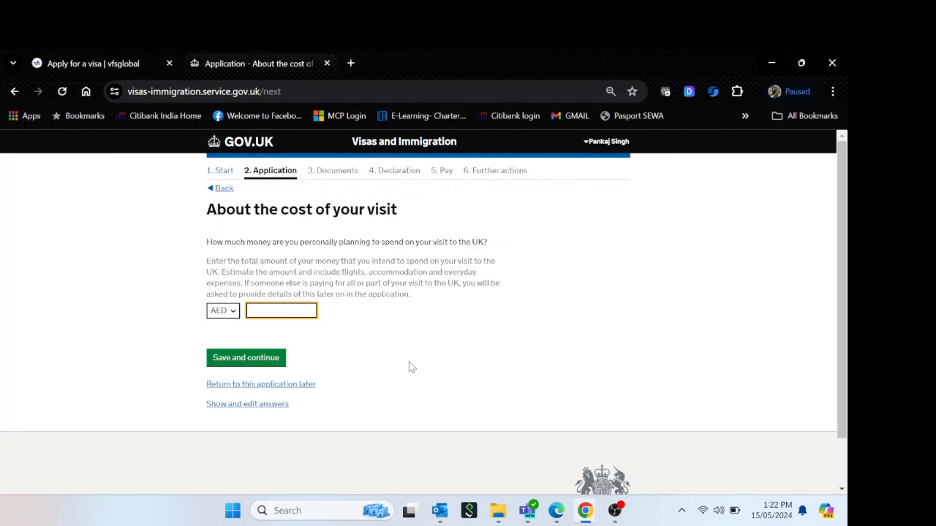
pyautogui.write('30')
pyautogui.press('BackSpace')
pyautogui.write('5000')
pyautogui.click(411, 367)
pyautogui.click(262, 360)
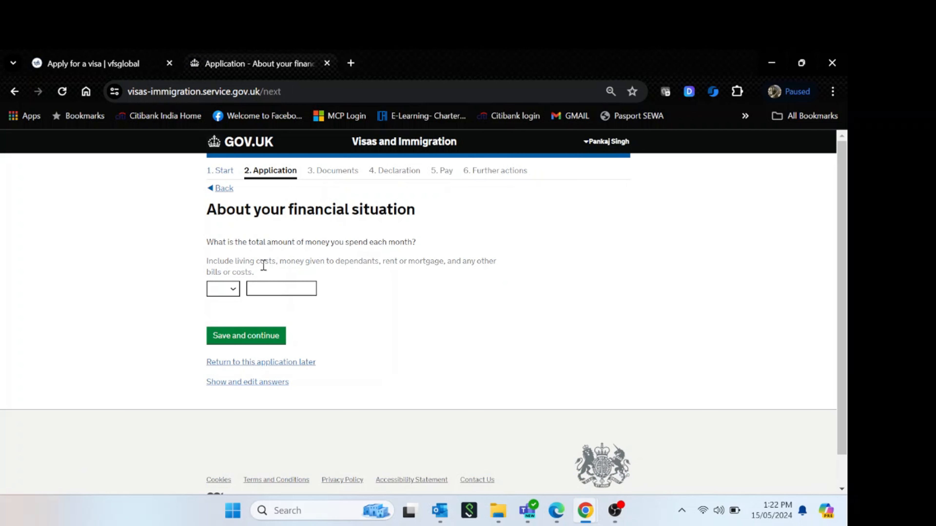
# Enter monthly spending of AED 10000 and save it
pyautogui.click(237, 287)
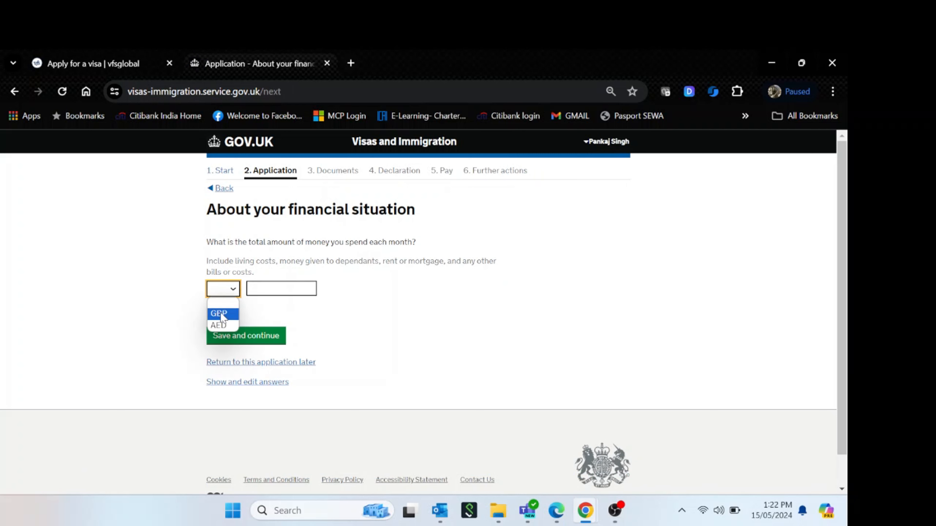
pyautogui.click(226, 323)
pyautogui.click(273, 290)
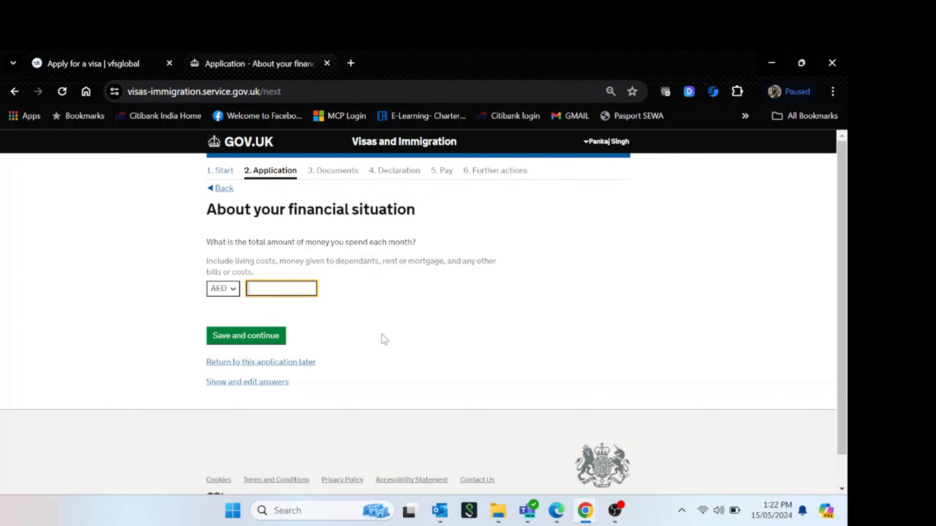
pyautogui.write('10000')
pyautogui.click(273, 336)
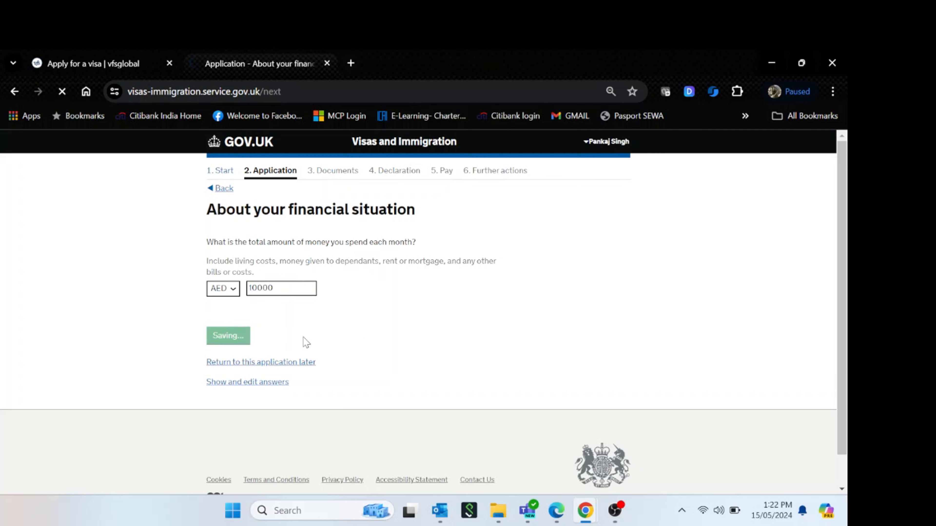
pyautogui.moveTo(214, 234); pyautogui.dragTo(406, 241)
# Answer No to anyone else paying for the visit
pyautogui.click(405, 241)
pyautogui.click(268, 287)
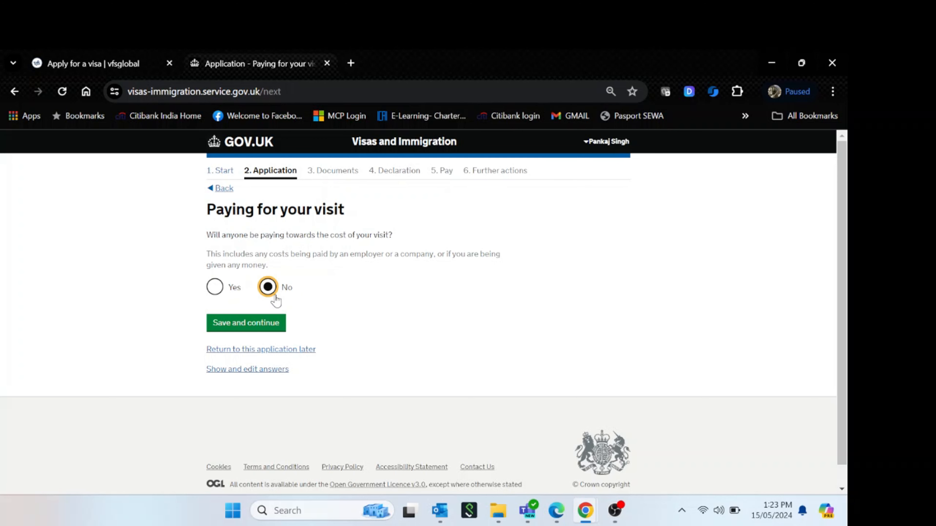
pyautogui.click(256, 326)
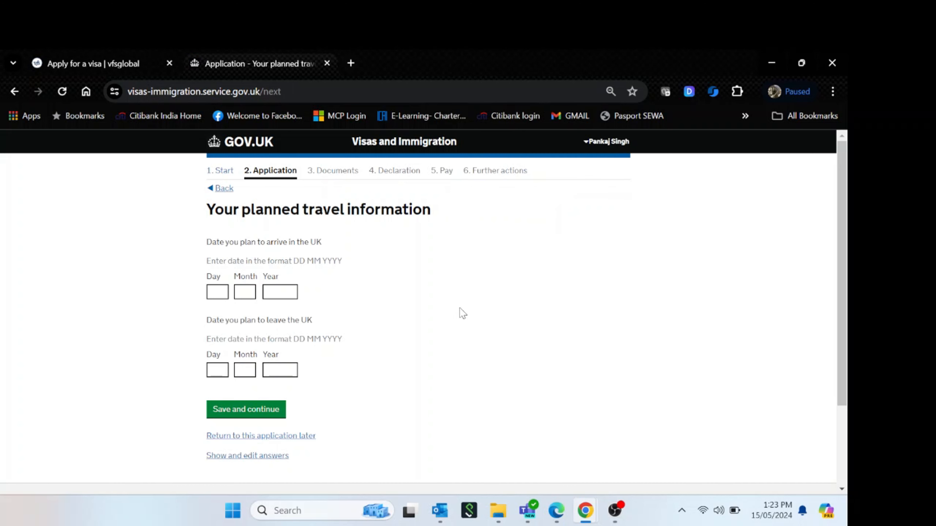
# Enter arrival date 16/09/2024 and departure date 30/09/2024, then save
pyautogui.moveTo(207, 242); pyautogui.dragTo(330, 247)
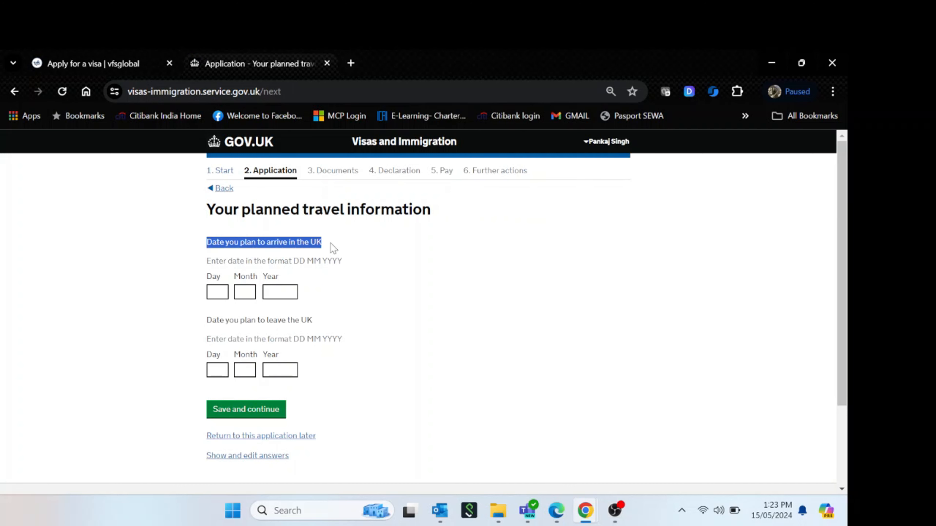
pyautogui.click(395, 292)
pyautogui.click(223, 294)
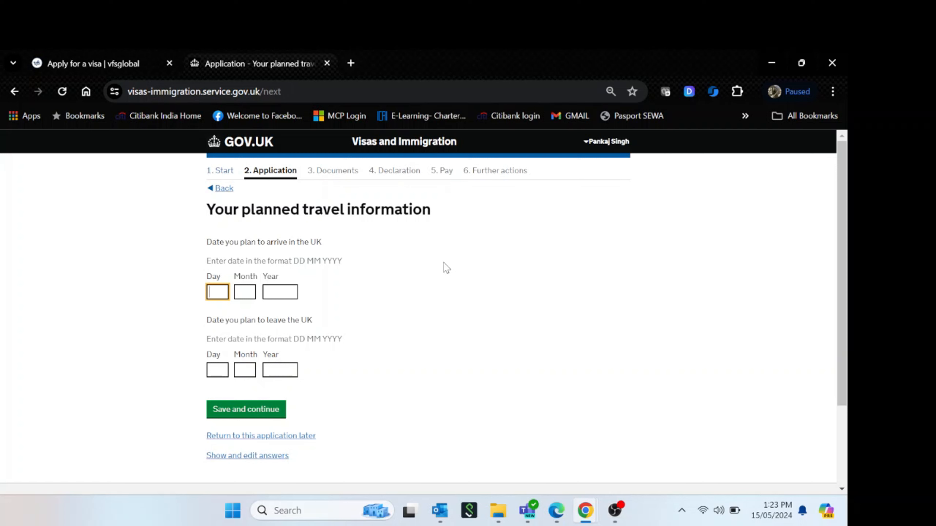
pyautogui.write('16')
pyautogui.press('Tab')
pyautogui.write('09')
pyautogui.press('Tab')
pyautogui.write('2')
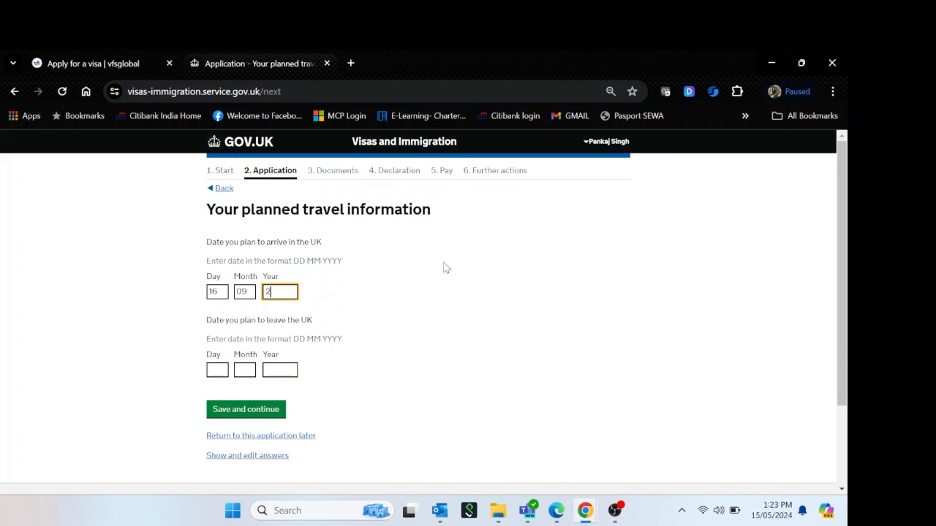
pyautogui.write('024')
pyautogui.press('Tab')
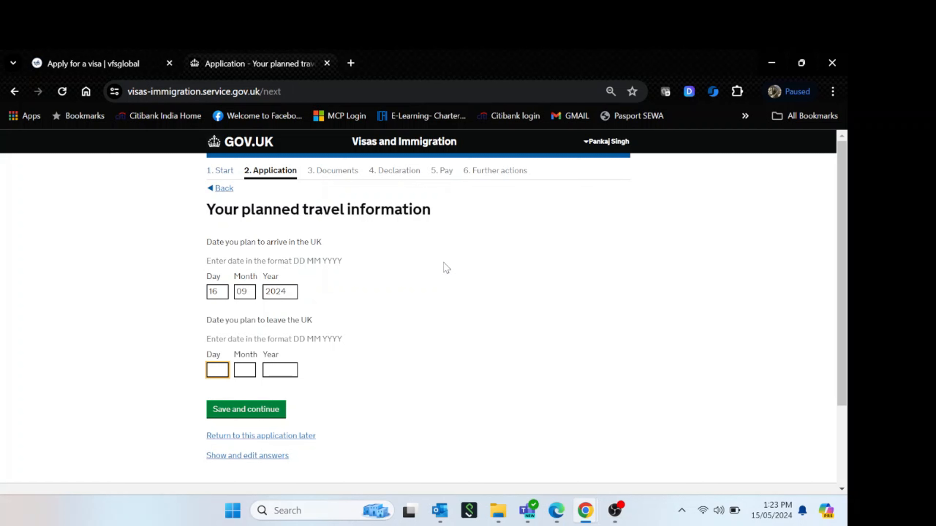
pyautogui.write('30')
pyautogui.press('Tab')
pyautogui.write('09')
pyautogui.press('Tab')
pyautogui.write('2024')
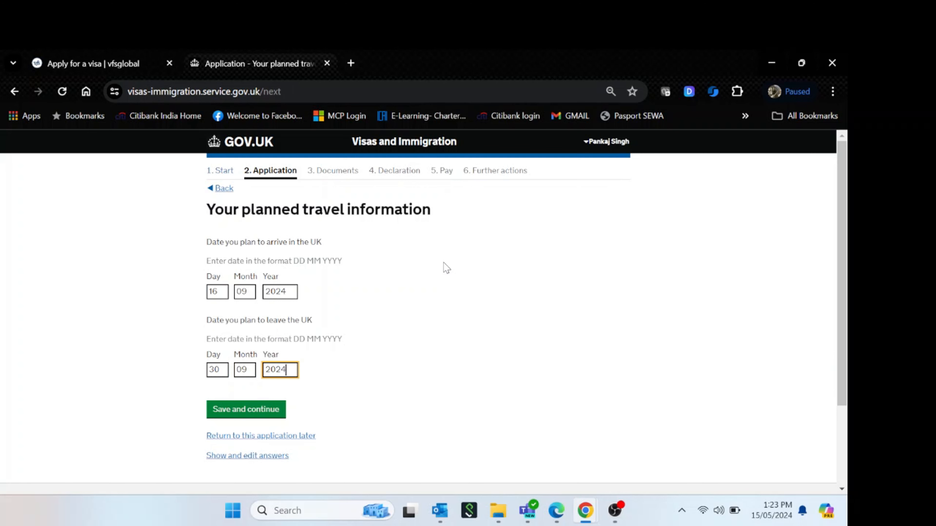
pyautogui.press('Tab')
pyautogui.click(460, 376)
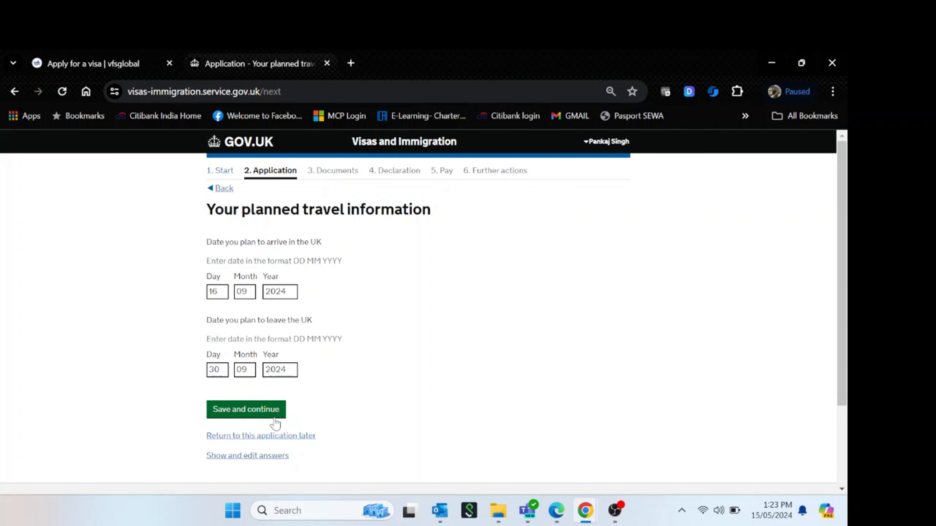
pyautogui.click(269, 411)
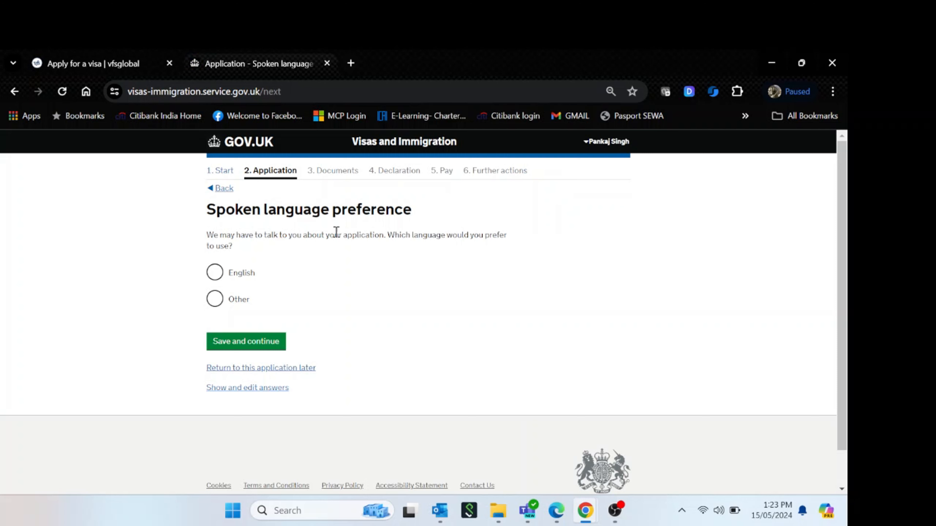
# Choose English as the spoken language and Tourism as the main visit reason
pyautogui.click(214, 276)
pyautogui.click(270, 343)
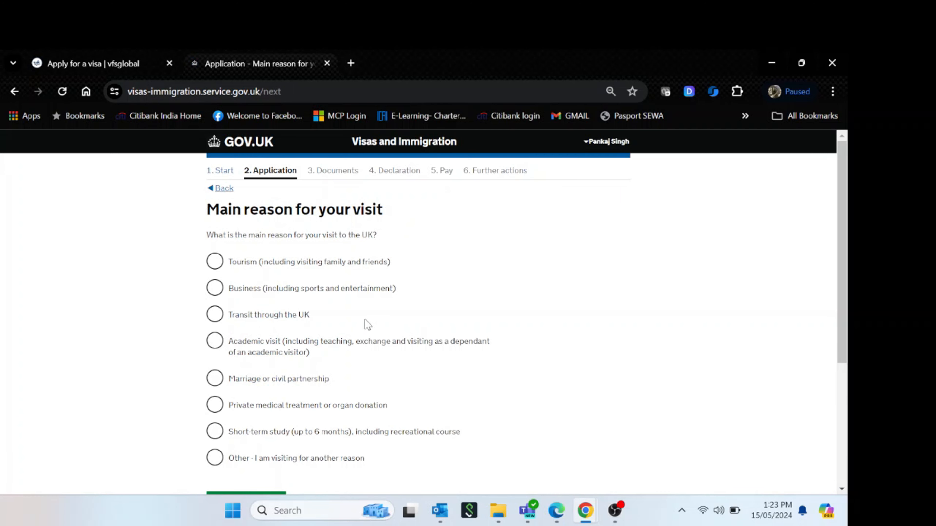
pyautogui.click(214, 261)
pyautogui.scroll(-3, 562, 285)
pyautogui.click(268, 420)
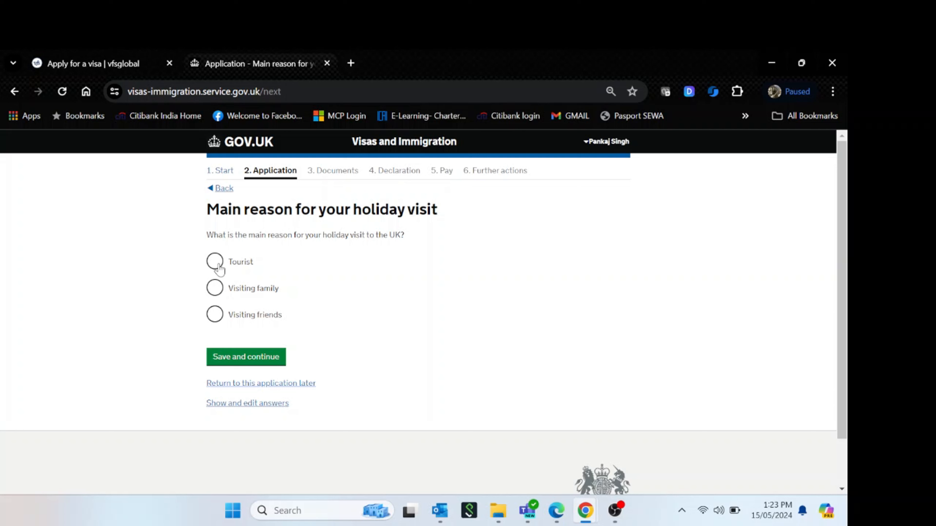
# Select Tourist as the holiday reason and save
pyautogui.click(218, 265)
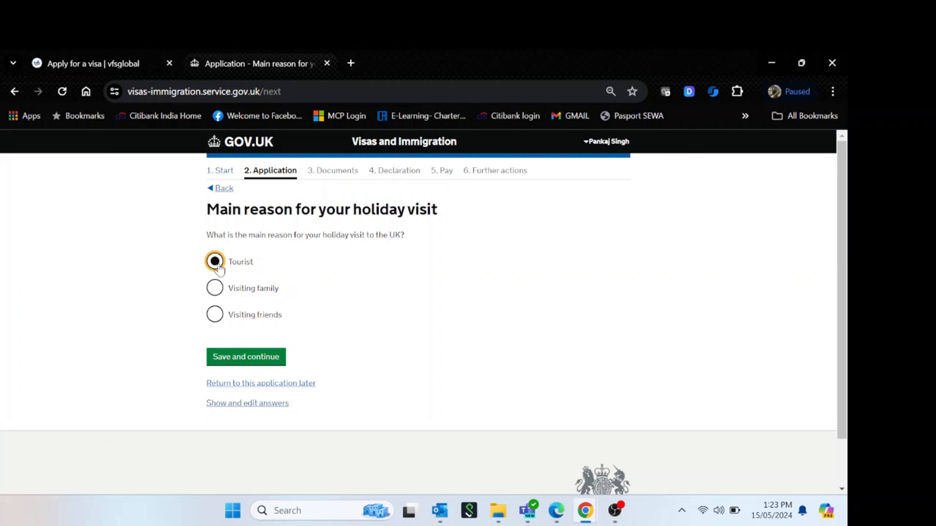
pyautogui.moveTo(255, 235); pyautogui.dragTo(389, 236)
pyautogui.click(263, 358)
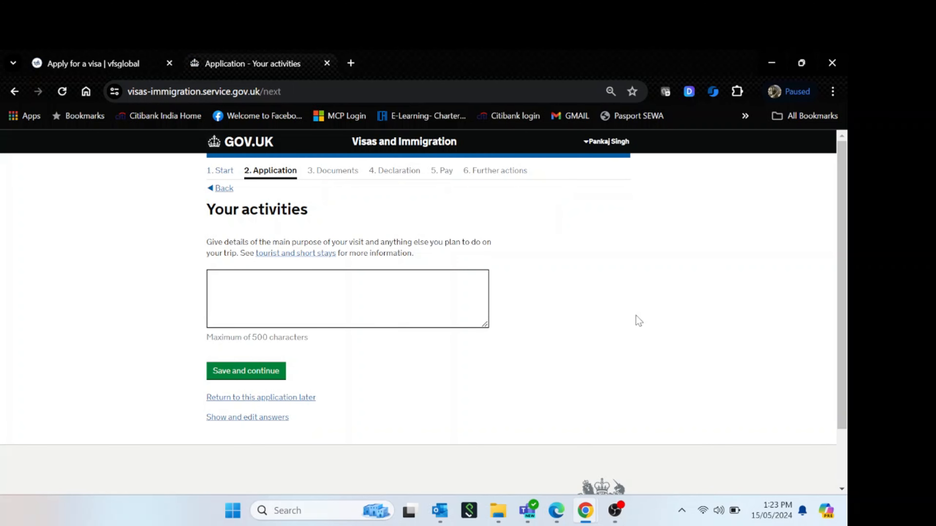
# Describe activities as 'I am Planning to visit UK for Tourism purpose with my Family on a Holiday'
pyautogui.click(330, 293)
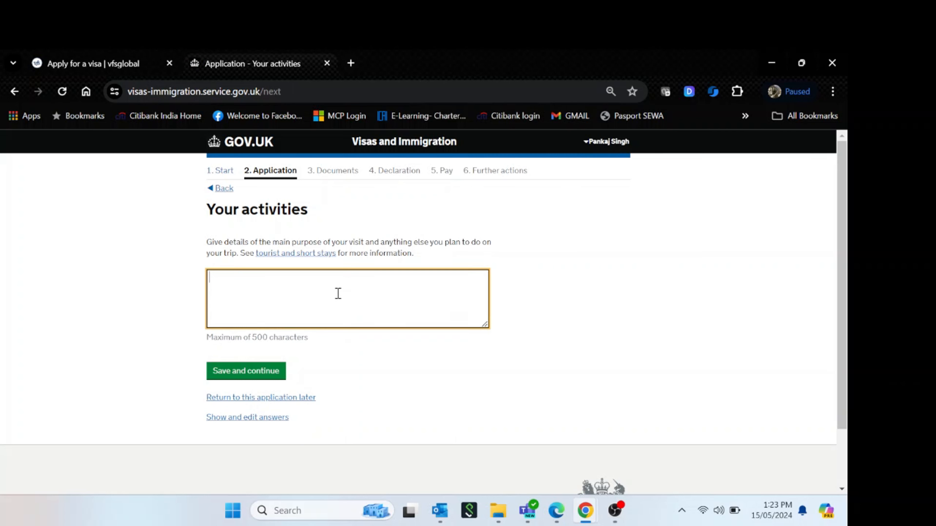
pyautogui.write('I am')
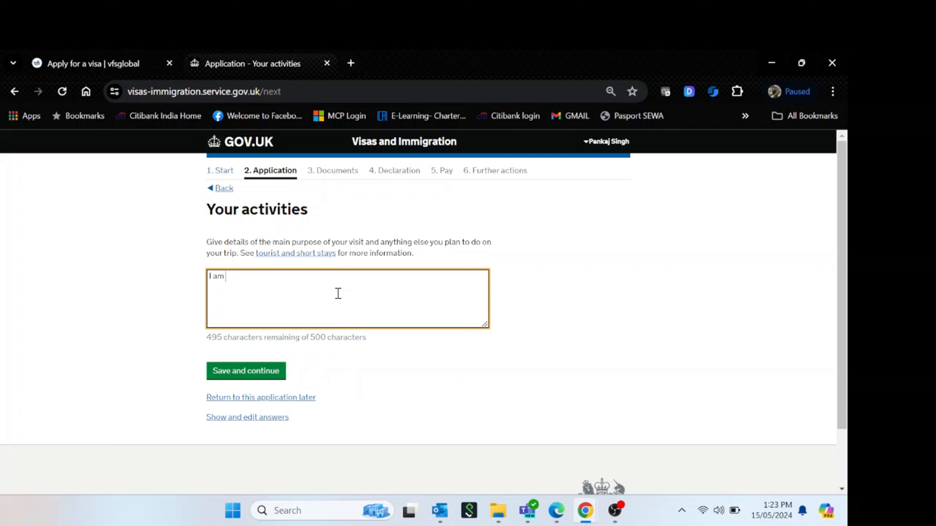
pyautogui.write(' Planning to visit ')
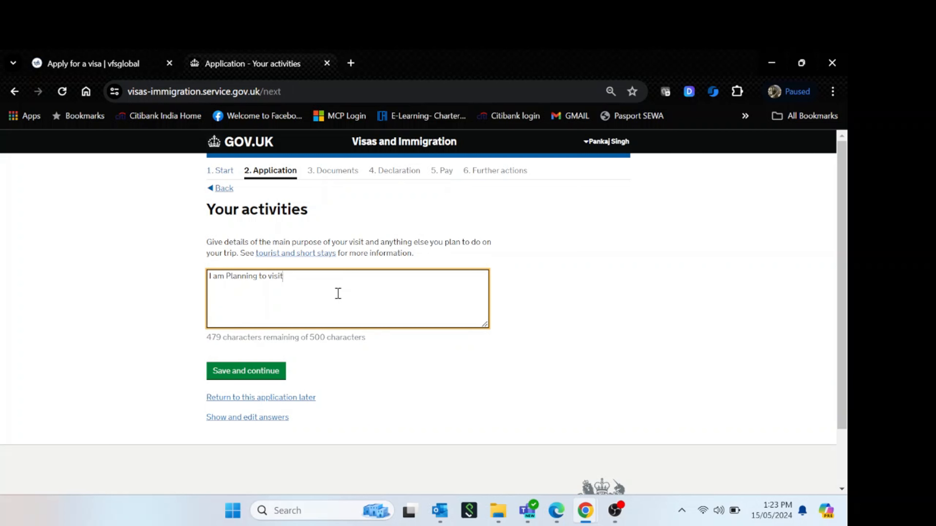
pyautogui.write('UK for TOurims pu')
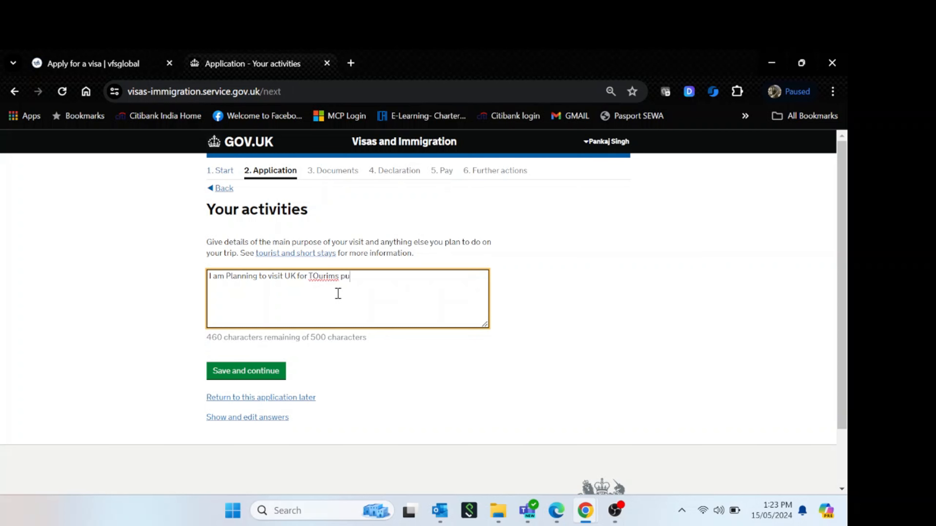
pyautogui.press('BackSpace')
pyautogui.press('BackSpace')
pyautogui.press('BackSpace')
pyautogui.press('BackSpace')
pyautogui.press('BackSpace')
pyautogui.press('BackSpace')
pyautogui.press('BackSpace')
pyautogui.press('BackSpace')
pyautogui.press('BackSpace')
pyautogui.write('ourism purpose')
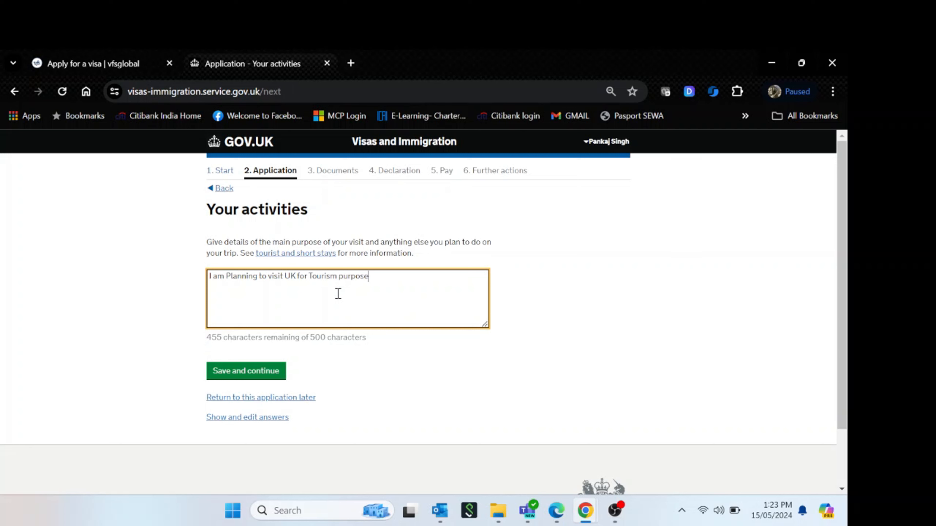
pyautogui.write(' with my Family on a Holiday')
pyautogui.click(376, 381)
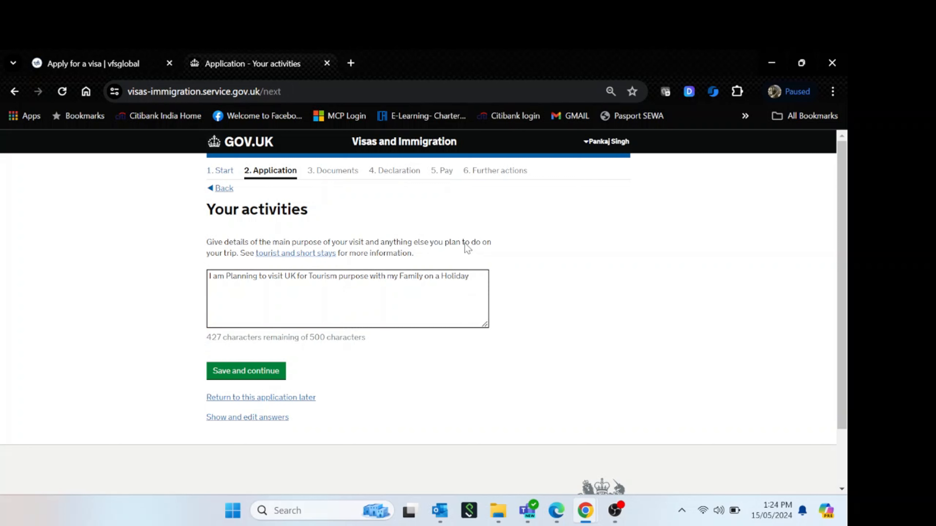
pyautogui.click(256, 377)
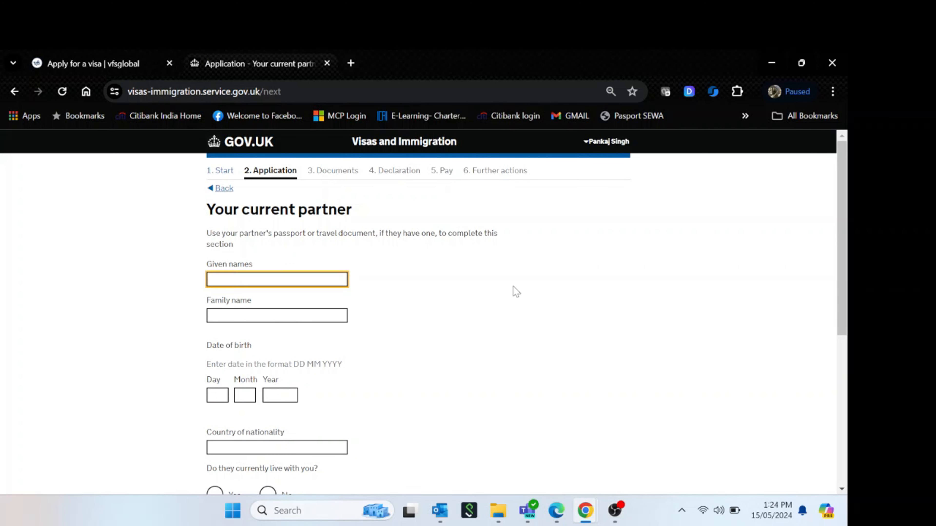
# Enter the partner's given and family names, birth date 22/10/1992 and Indian nationality
pyautogui.press('Tab')
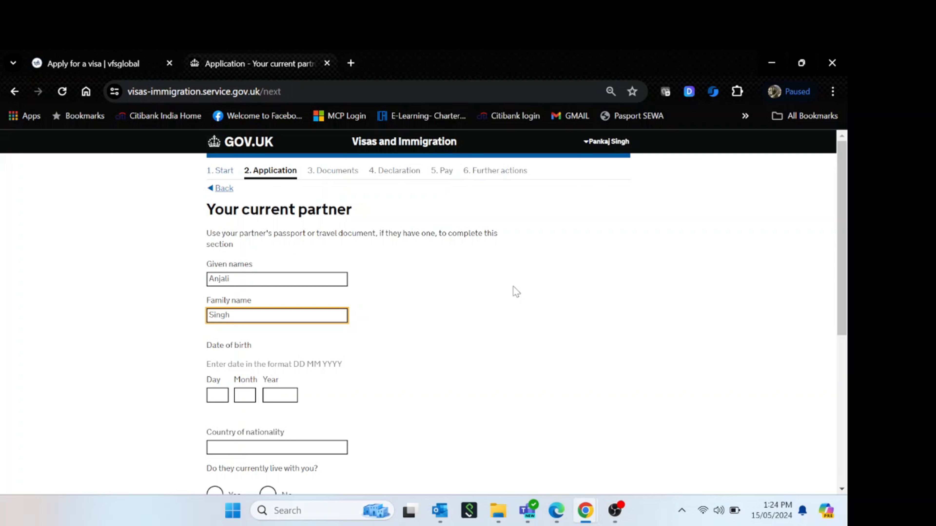
pyautogui.click(594, 328)
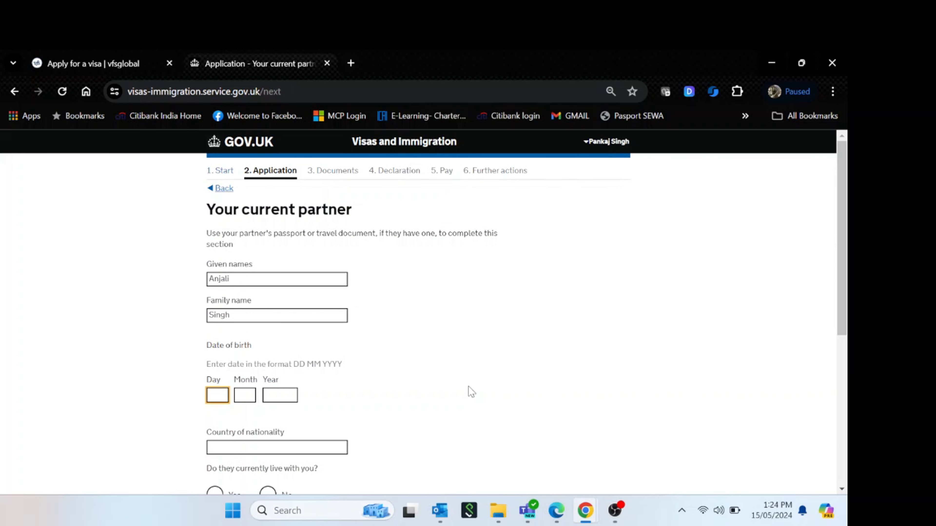
pyautogui.write('22')
pyautogui.press('Tab')
pyautogui.write('1')
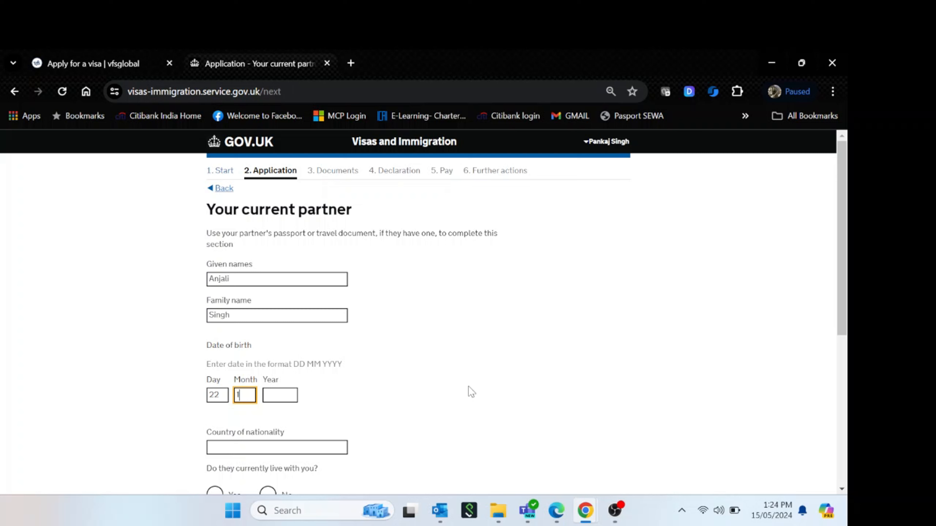
pyautogui.write('0')
pyautogui.press('Tab')
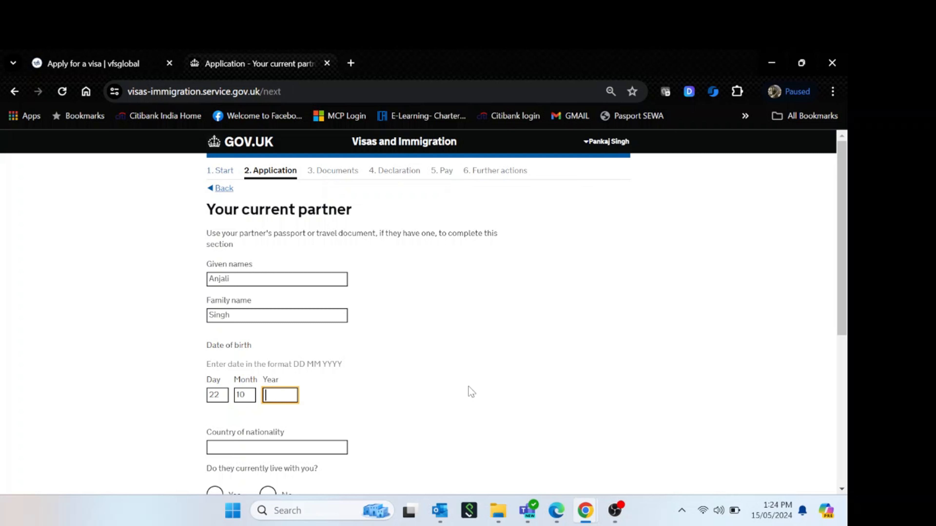
pyautogui.write('1992')
pyautogui.press('Tab')
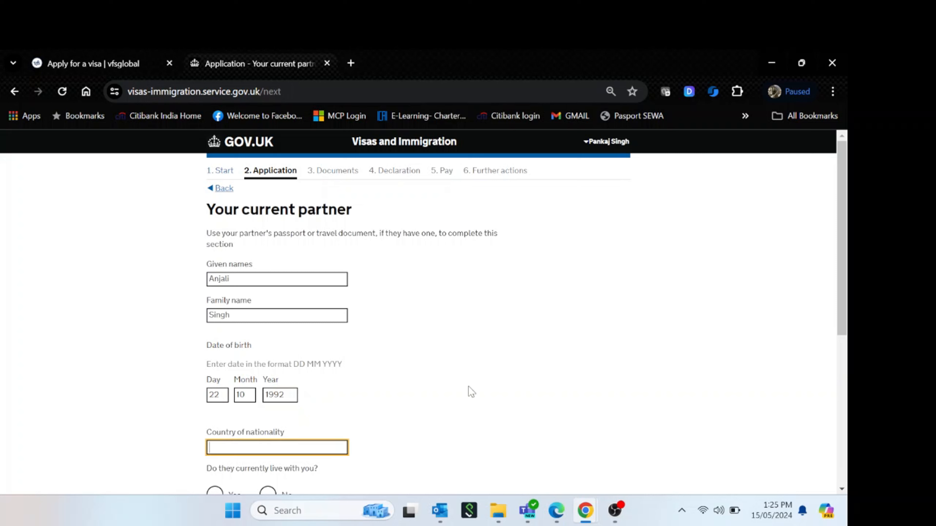
pyautogui.write('India')
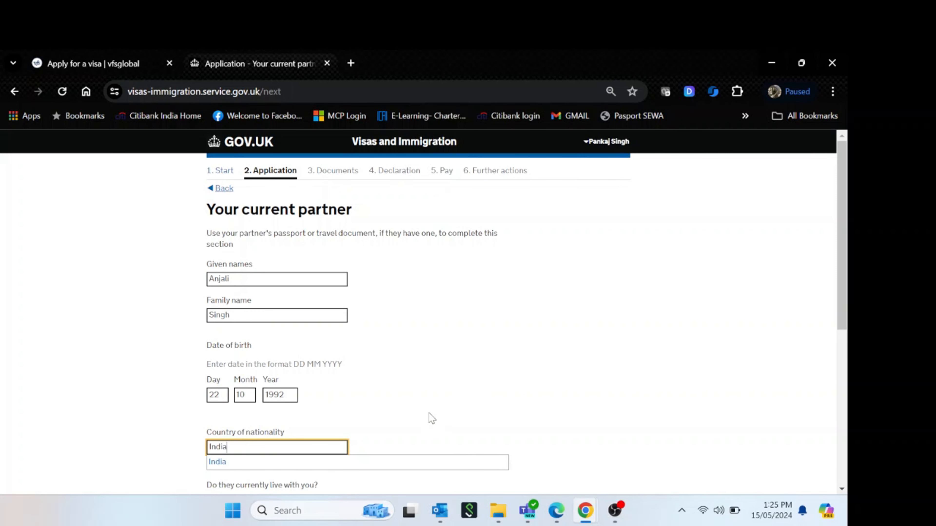
pyautogui.click(393, 466)
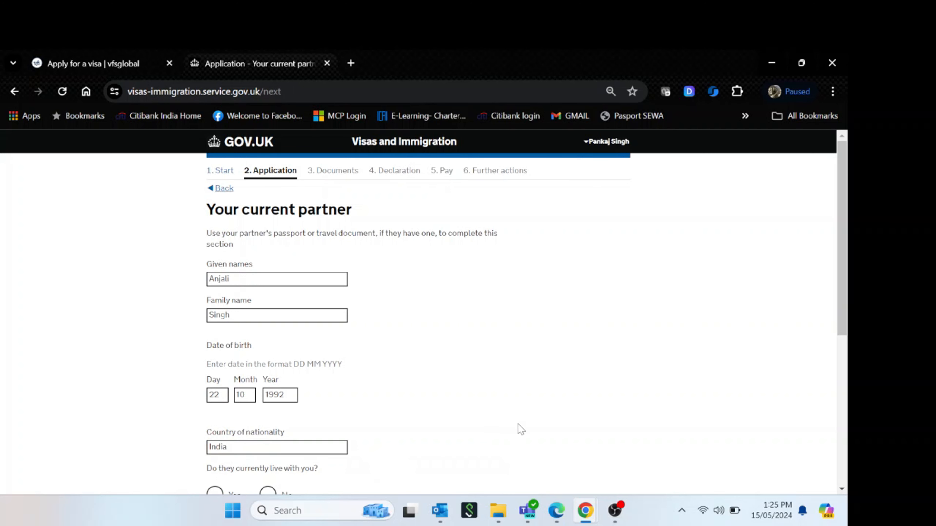
# Mark the partner as living and travelling with you and enter their passport number
pyautogui.scroll(-5, 519, 427)
pyautogui.click(274, 317)
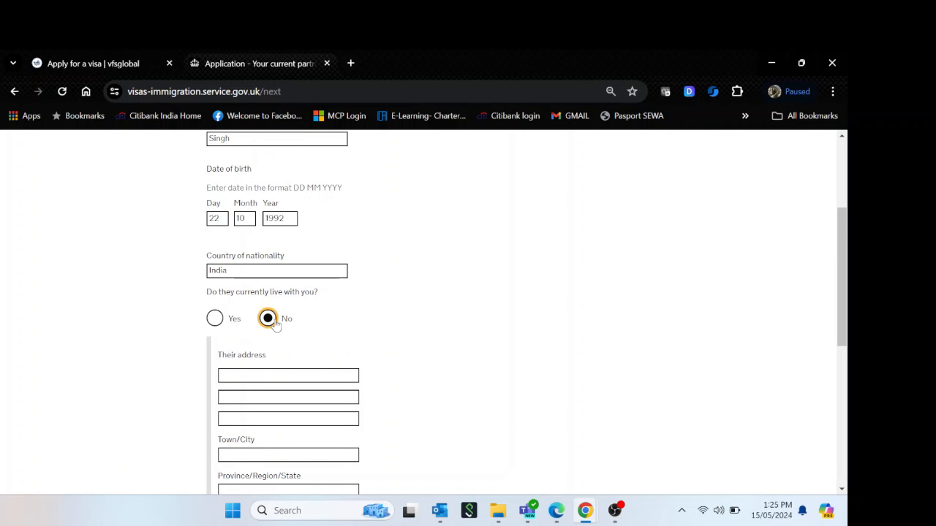
pyautogui.click(215, 320)
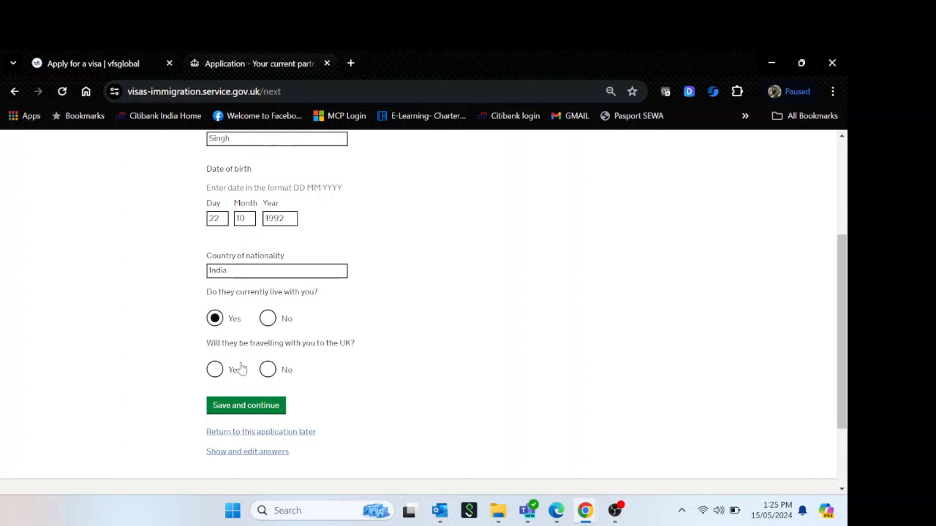
pyautogui.click(215, 369)
pyautogui.click(290, 413)
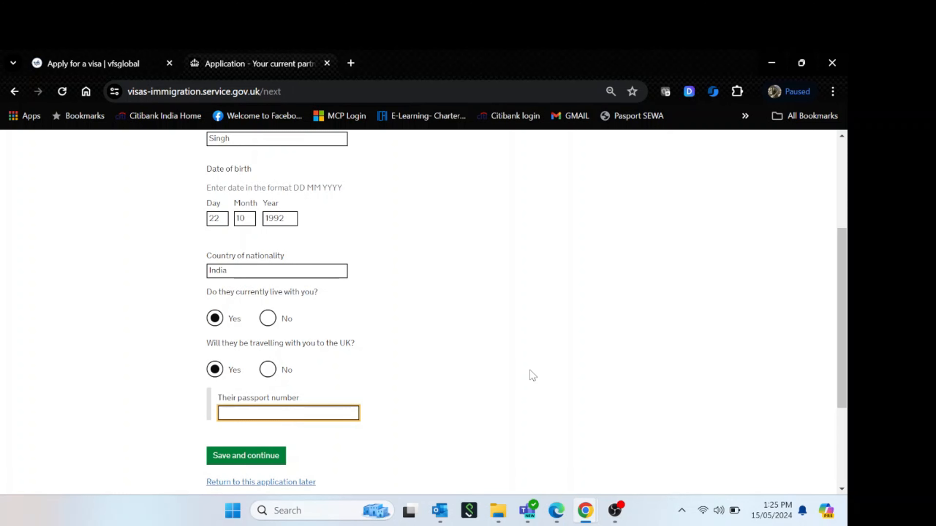
pyautogui.write('N8877')
pyautogui.press('BackSpace')
pyautogui.press('BackSpace')
pyautogui.press('BackSpace')
pyautogui.press('BackSpace')
pyautogui.press('BackSpace')
# Save the partner details and answer Yes to people financially depending on you
pyautogui.click(258, 460)
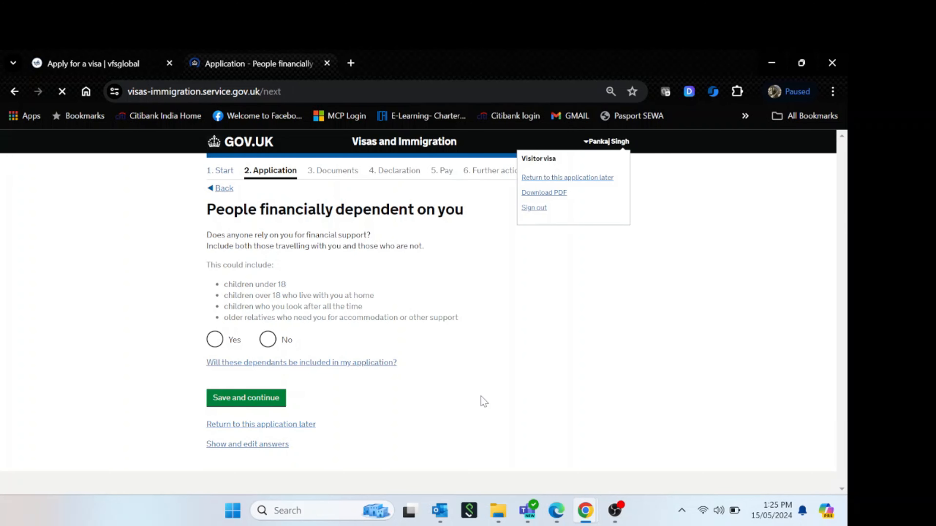
pyautogui.click(215, 339)
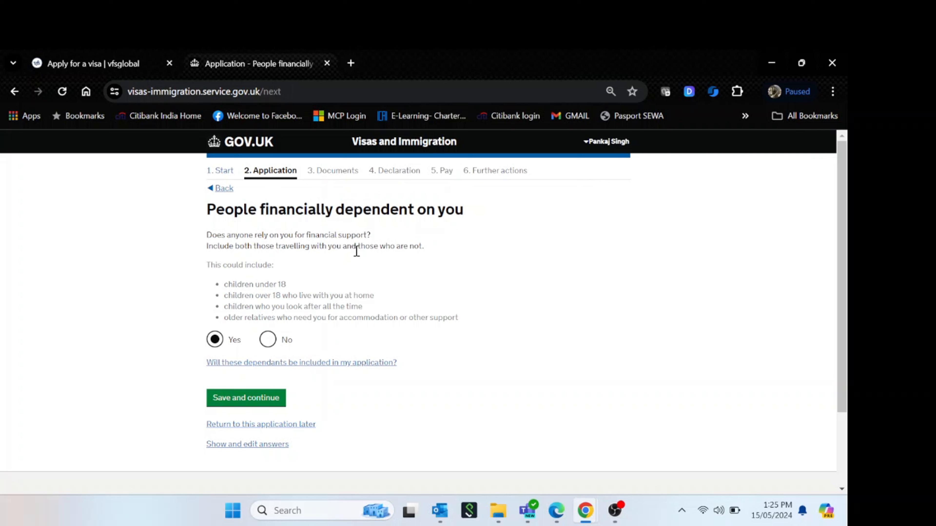
pyautogui.moveTo(212, 251); pyautogui.dragTo(428, 246)
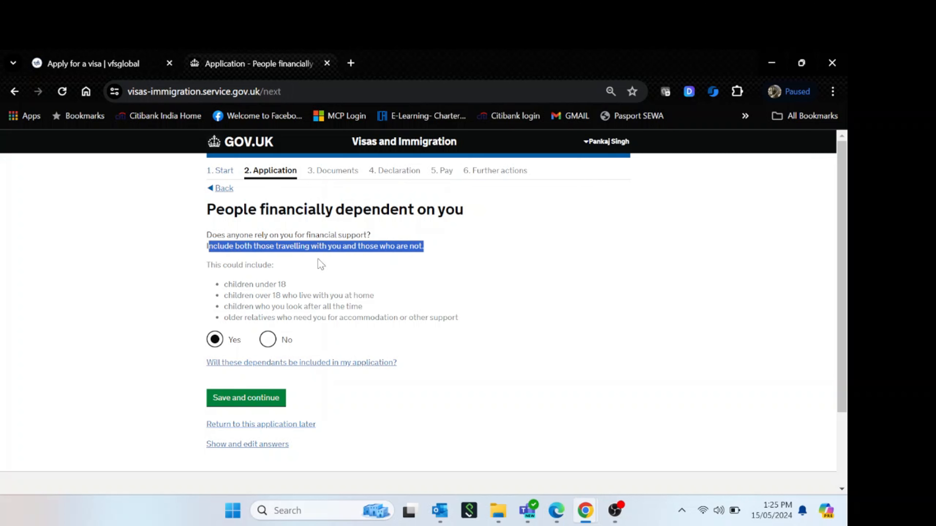
pyautogui.click(451, 353)
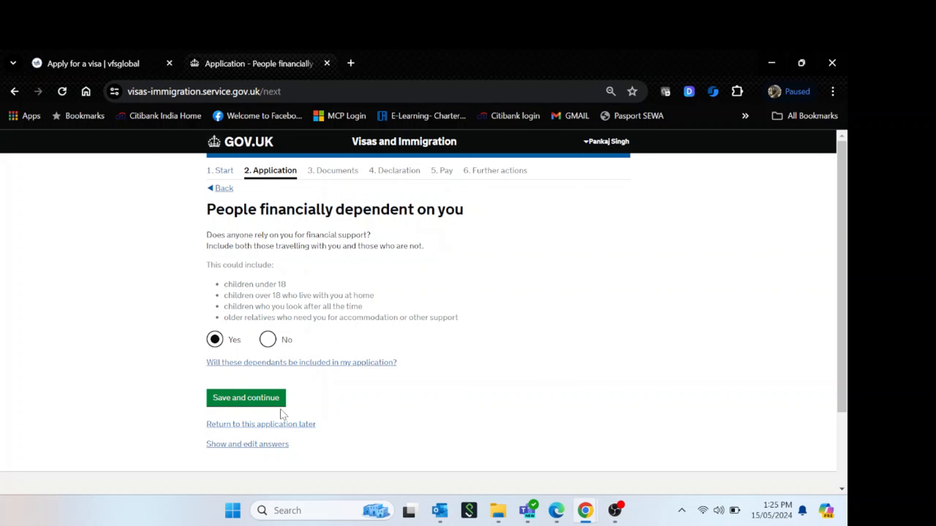
pyautogui.click(247, 398)
pyautogui.scroll(-2, 496, 355)
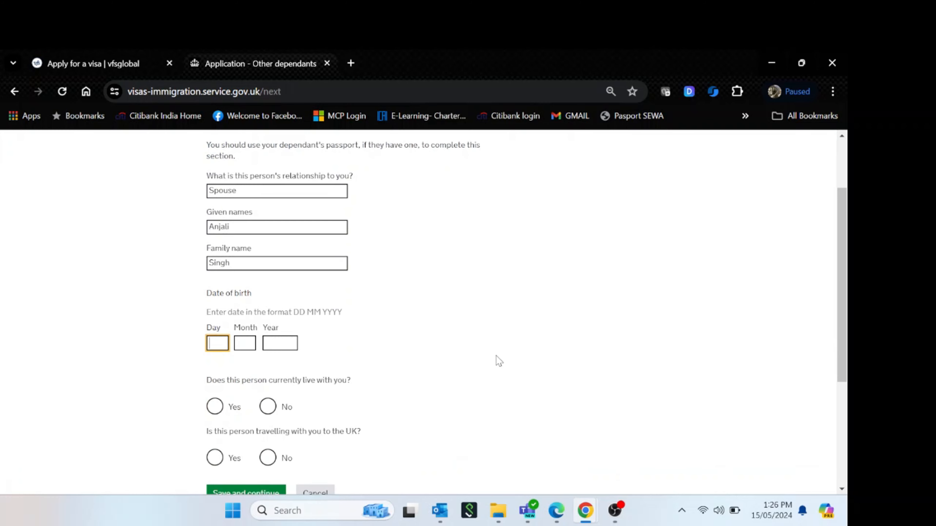
pyautogui.write('22')
pyautogui.press('Tab')
pyautogui.write('10')
pyautogui.press('Tab')
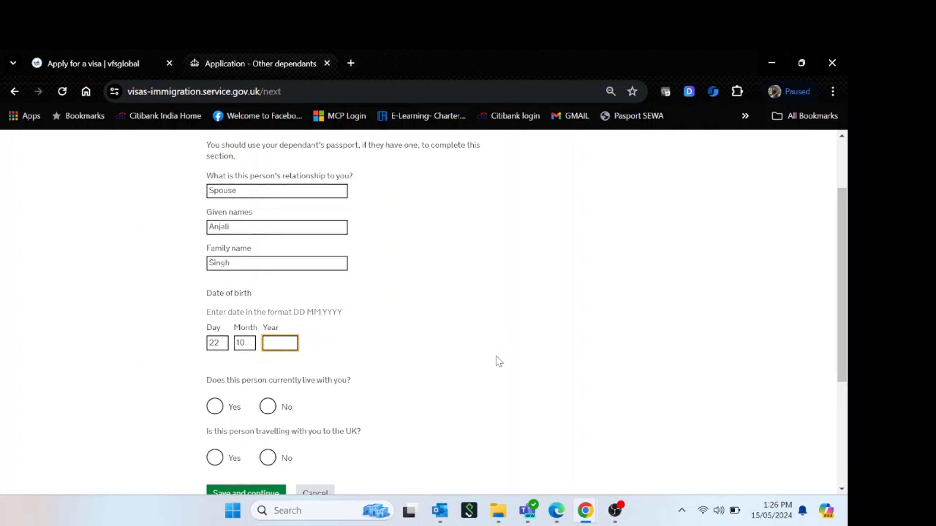
pyautogui.write('1992')
pyautogui.press('Tab')
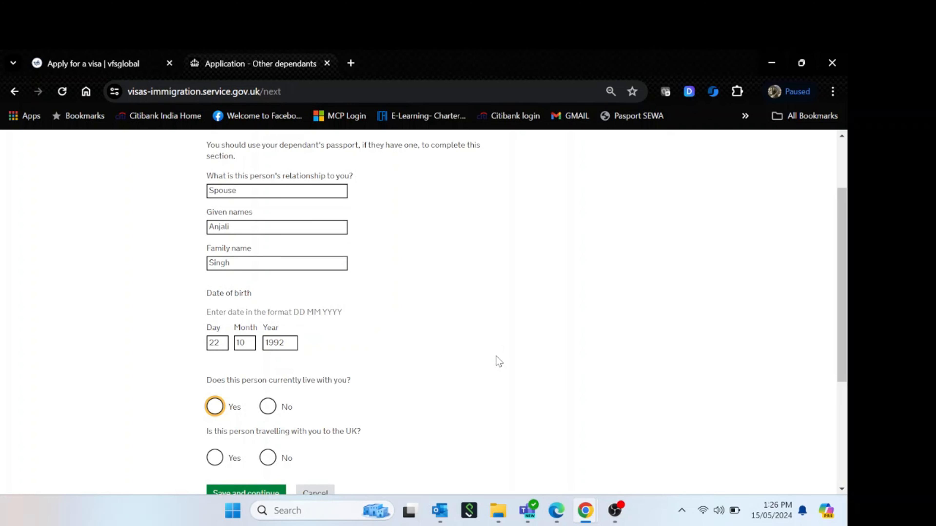
pyautogui.scroll(-4, 495, 356)
pyautogui.press('space')
pyautogui.click(215, 281)
# Set Indian nationality and passport number, save, and answer Yes to other dependants
pyautogui.click(293, 325)
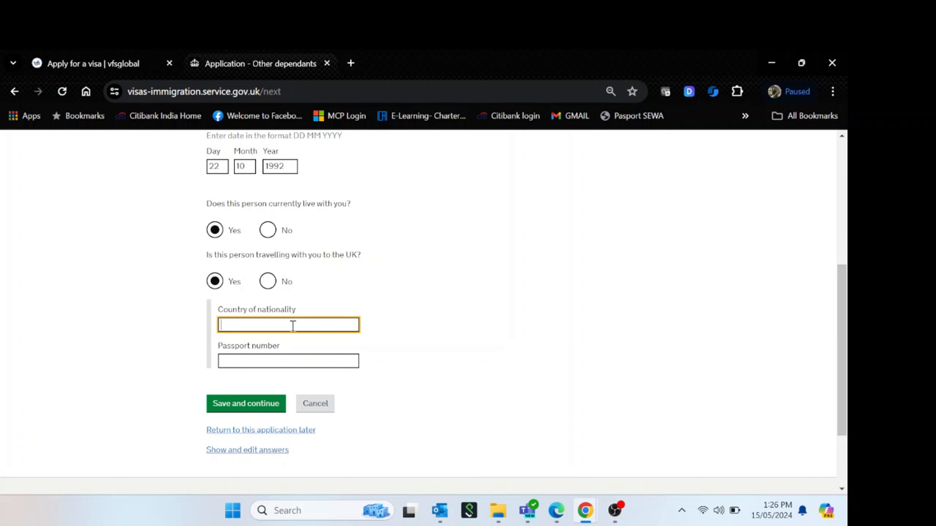
pyautogui.write('India')
pyautogui.click(294, 337)
pyautogui.click(292, 360)
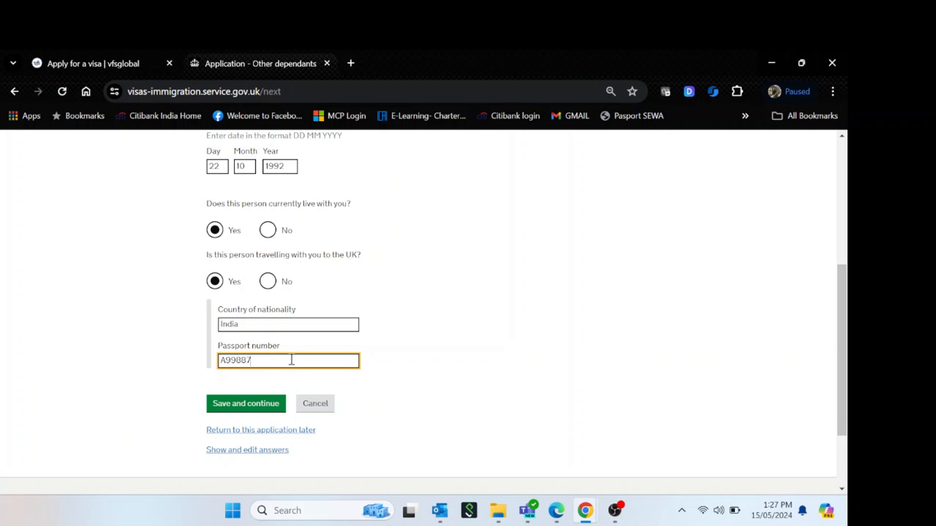
pyautogui.click(245, 404)
pyautogui.click(214, 261)
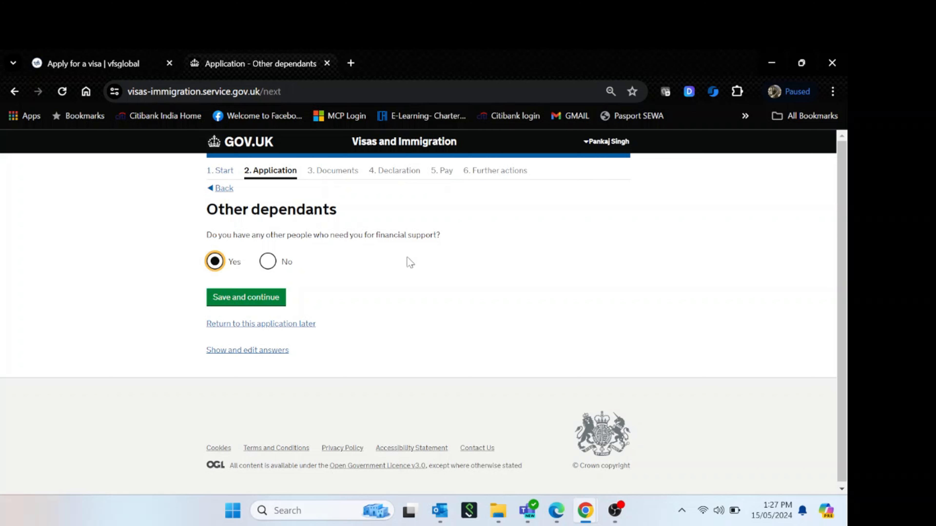
pyautogui.click(245, 297)
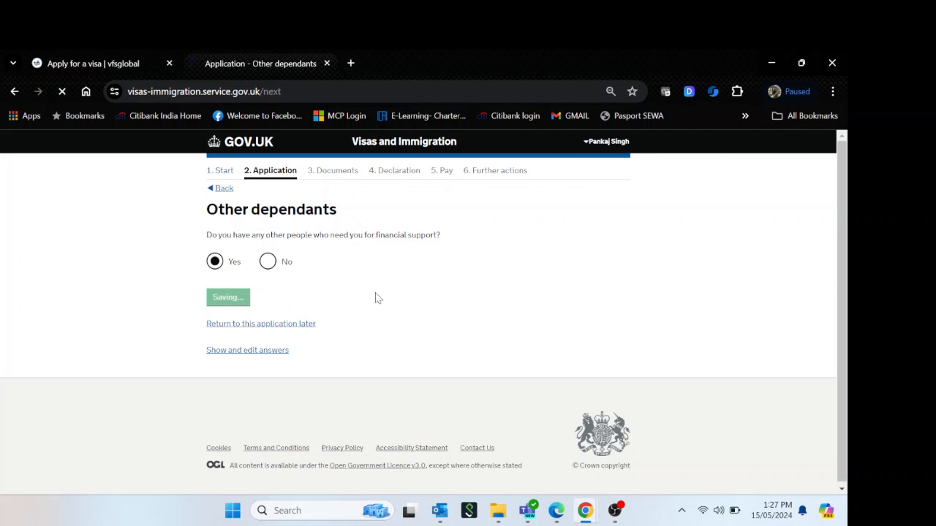
# Add a second dependant with relationship 'Son' and enter his given and family names
pyautogui.click(334, 281)
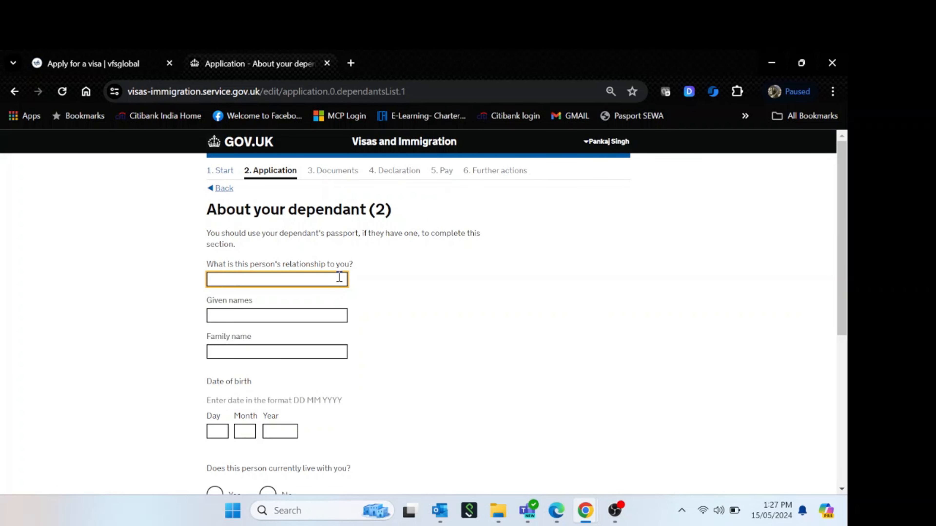
pyautogui.write('Son')
pyautogui.press('Tab')
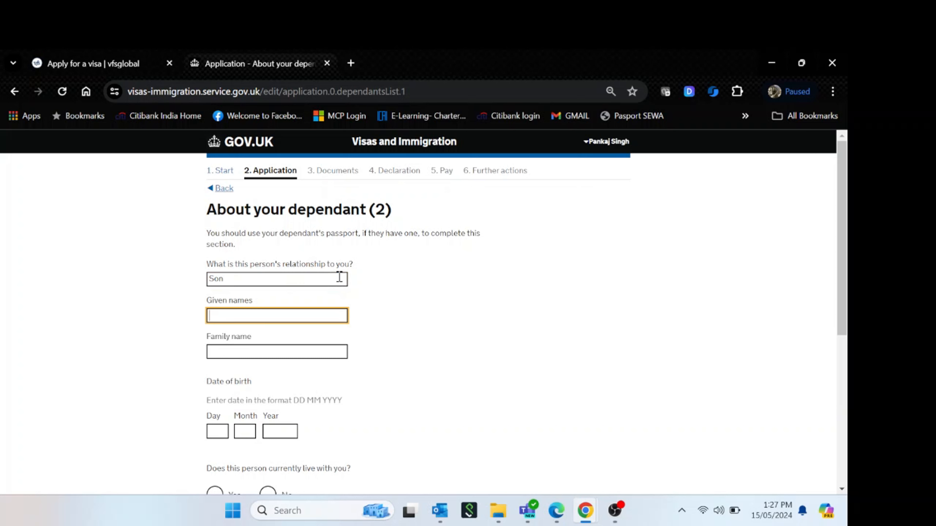
pyautogui.write('M')
pyautogui.press('BackSpace')
pyautogui.press('Tab')
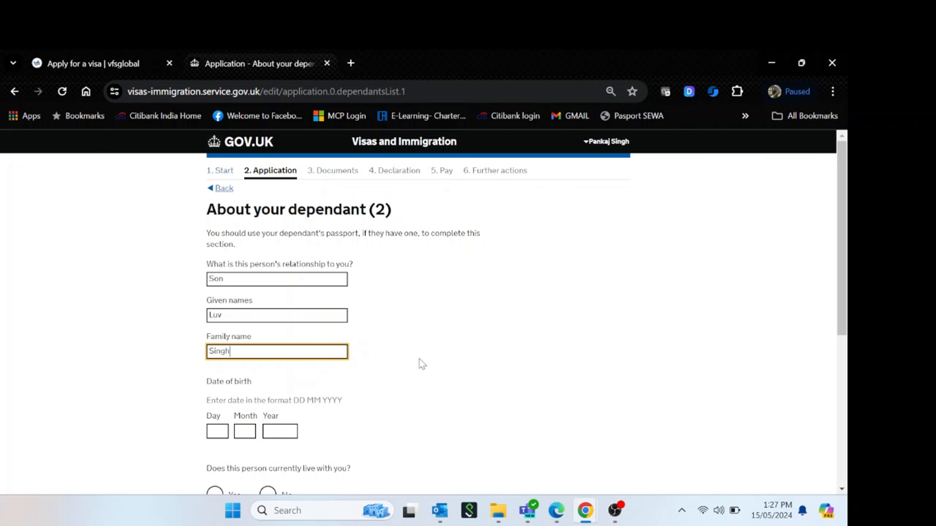
pyautogui.scroll(-4, 420, 363)
pyautogui.click(230, 258)
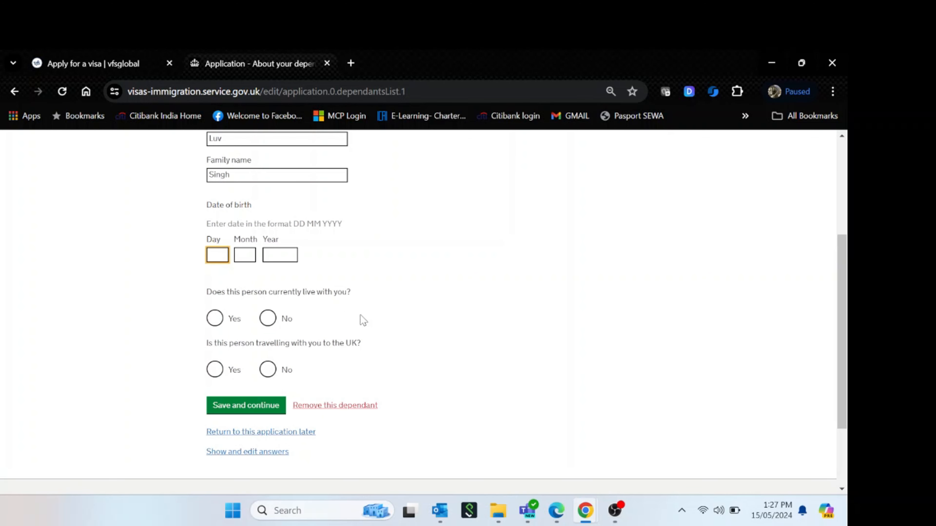
pyautogui.write('23')
pyautogui.press('Tab')
pyautogui.write('12')
pyautogui.press('Tab')
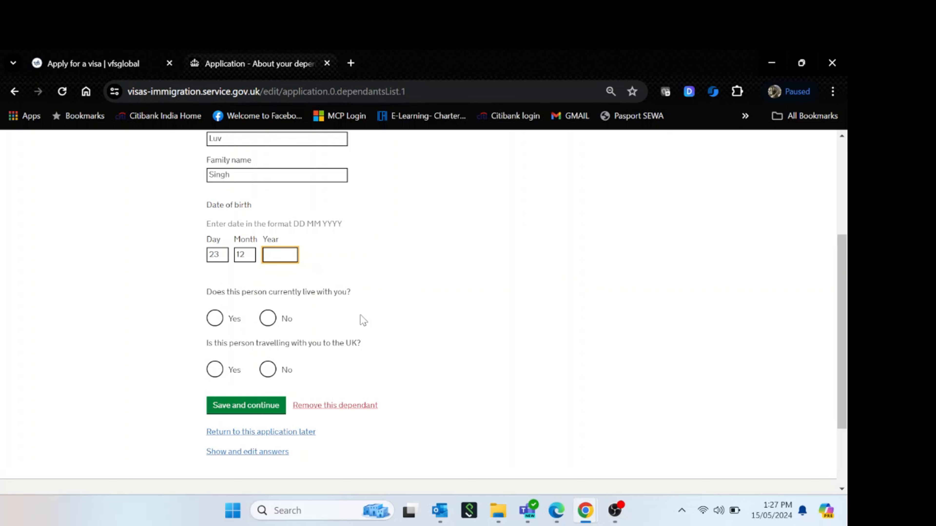
pyautogui.write('2')
pyautogui.write('20')
pyautogui.write('14')
pyautogui.press('Tab')
pyautogui.press('space')
pyautogui.press('Tab')
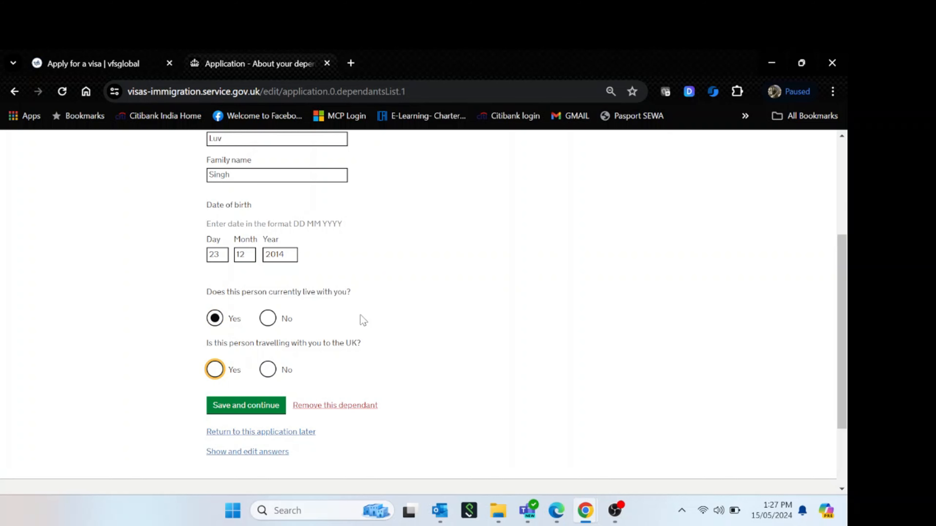
pyautogui.press('space')
pyautogui.scroll(-5, 485, 422)
# Set the son's nationality to India, save, and answer Yes to other dependants
pyautogui.click(308, 239)
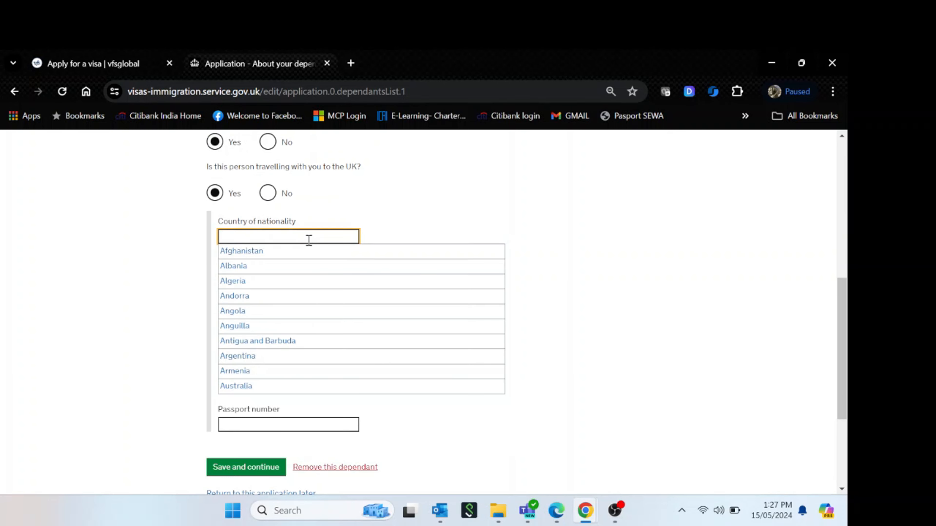
pyautogui.write('India')
pyautogui.click(309, 250)
pyautogui.click(299, 271)
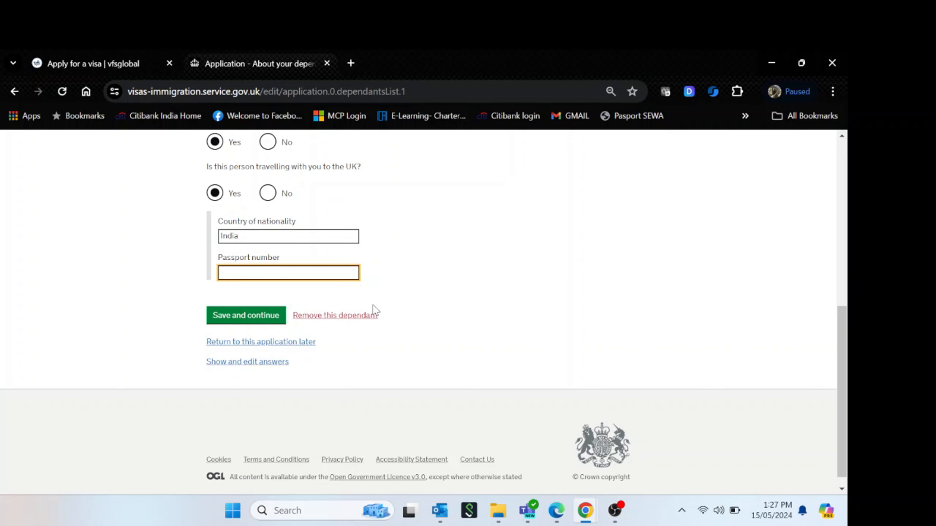
pyautogui.click(258, 315)
pyautogui.click(220, 262)
# Confirm another dependant and enter the third dependant as Son with his given and family names
pyautogui.click(291, 294)
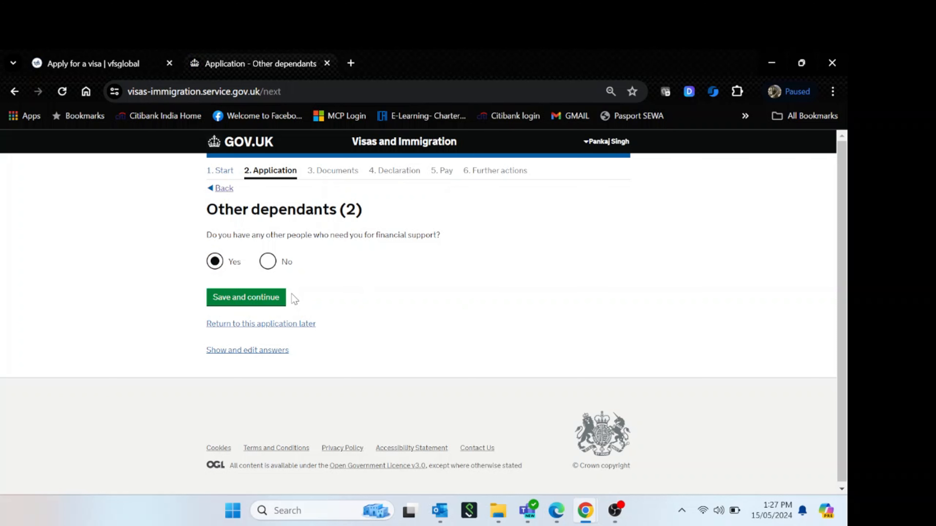
pyautogui.click(281, 300)
pyautogui.doubleClick(320, 285)
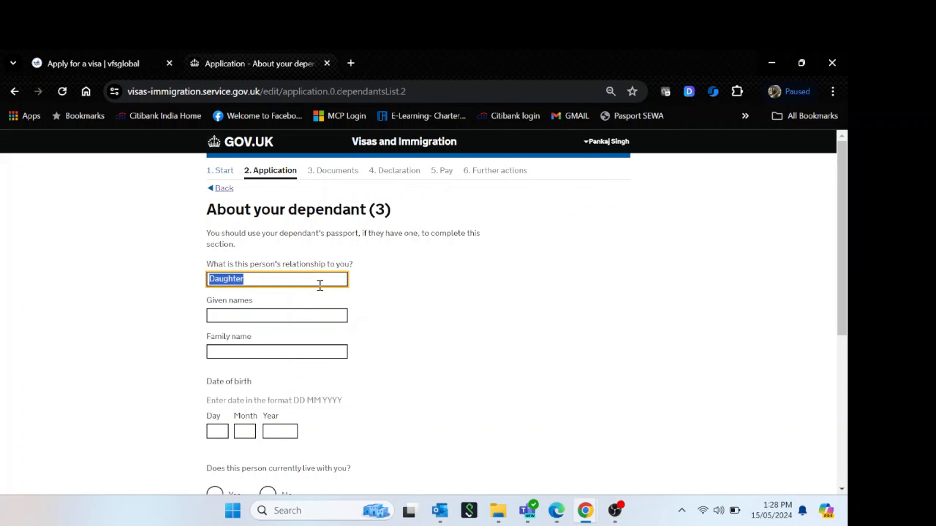
pyautogui.write('Son')
pyautogui.press('Tab')
pyautogui.write('Kuch')
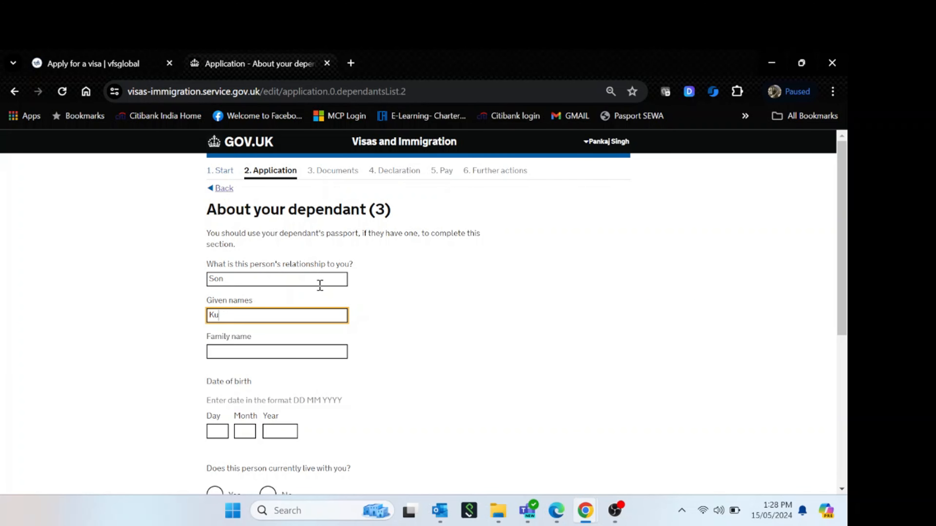
pyautogui.press('Tab')
pyautogui.hotkey('shift', 'Tab')
pyautogui.press('BackSpace')
pyautogui.press('Tab')
pyautogui.press('Tab')
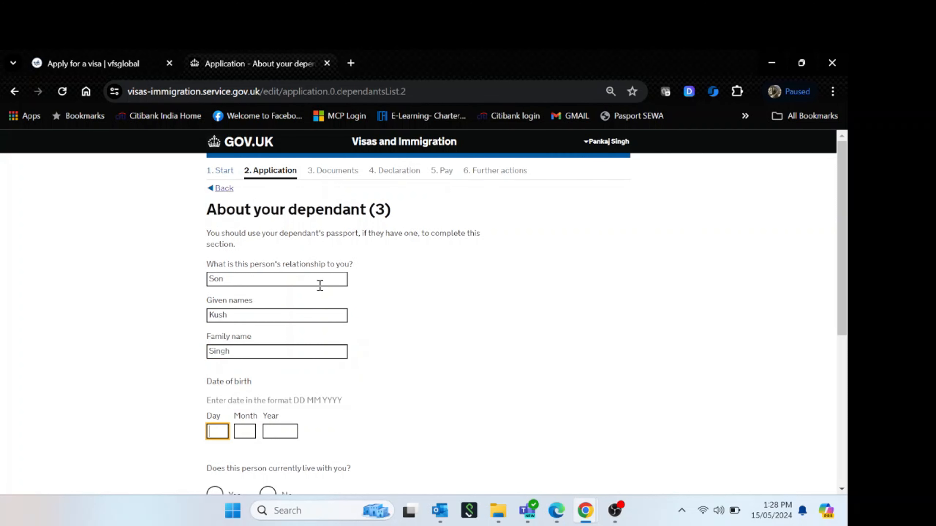
pyautogui.scroll(-2, 365, 327)
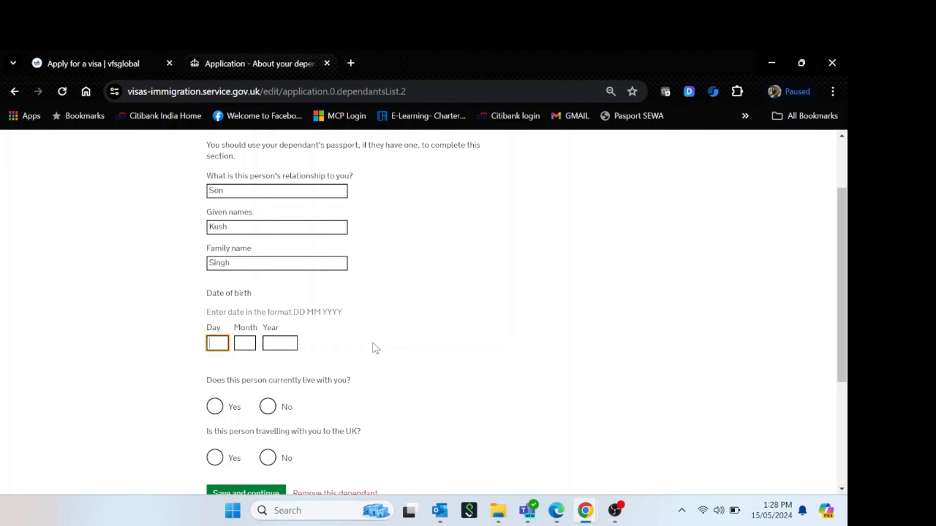
pyautogui.write('08')
pyautogui.press('Tab')
pyautogui.write('08')
pyautogui.press('Tab')
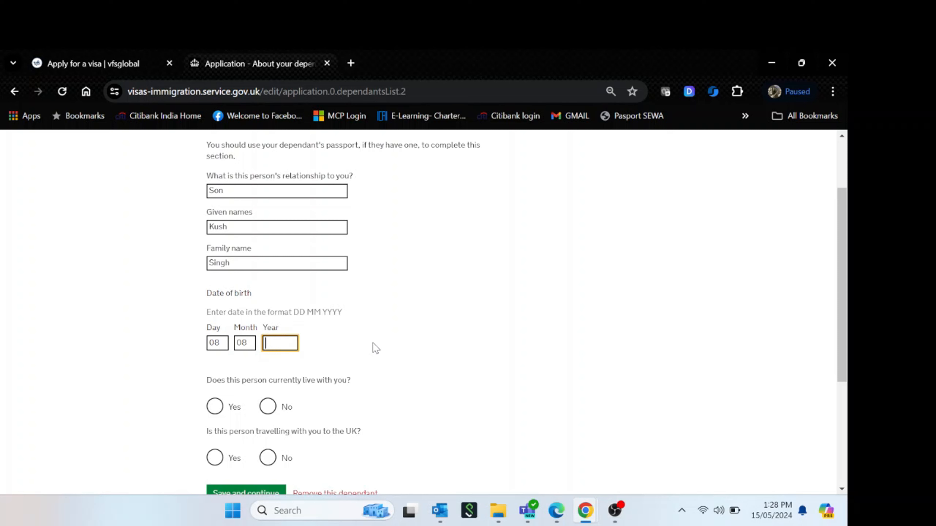
pyautogui.write('2020')
pyautogui.press('Tab')
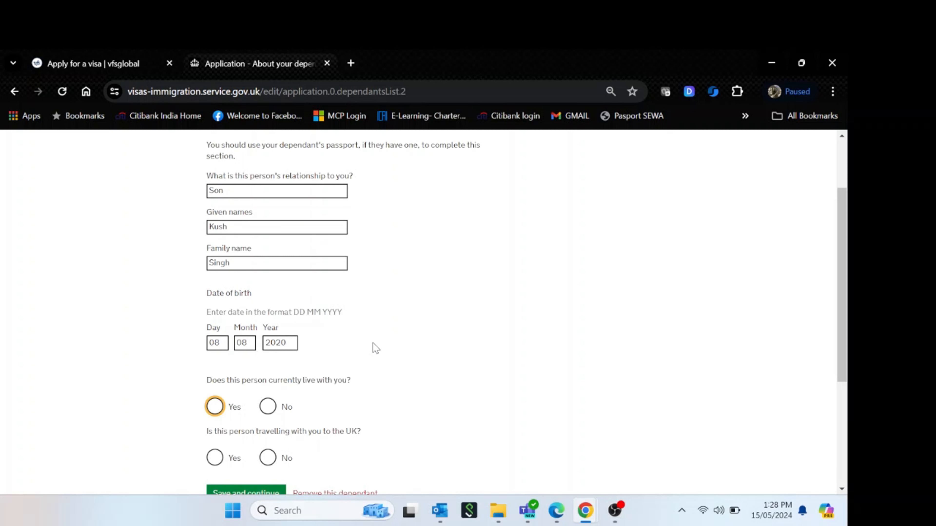
pyautogui.press('space')
pyautogui.press('Tab')
pyautogui.press('space')
# Set the son's nationality to India, add his passport number, save, and answer No to more dependants
pyautogui.scroll(-5, 409, 381)
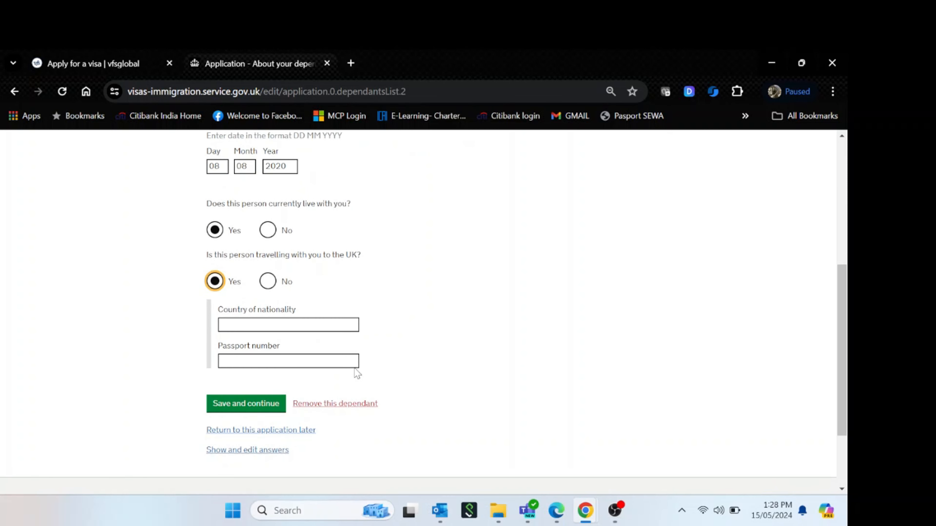
pyautogui.click(322, 329)
pyautogui.write('India')
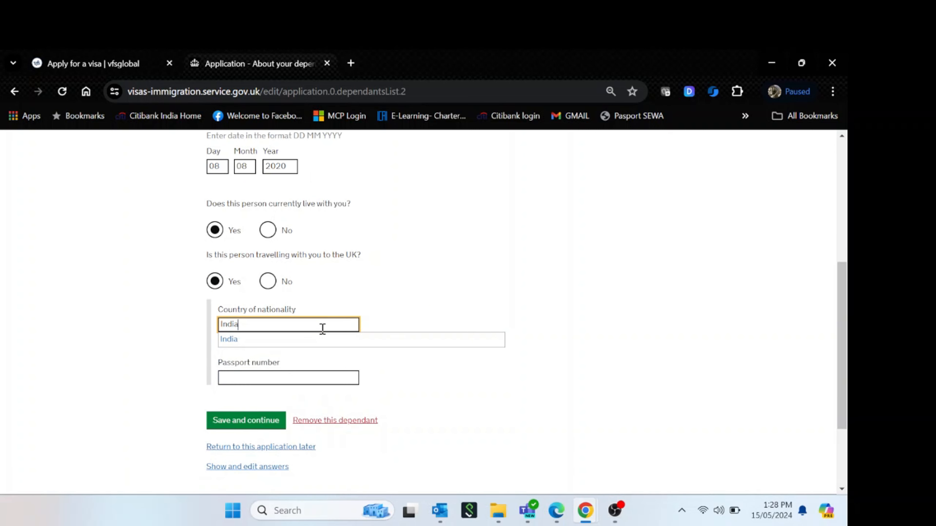
pyautogui.click(327, 338)
pyautogui.press('Tab')
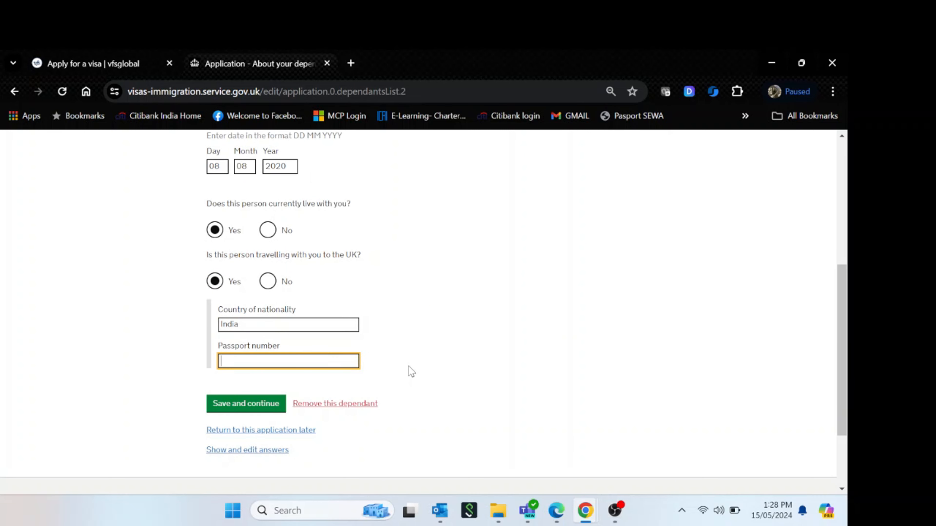
pyautogui.click(254, 402)
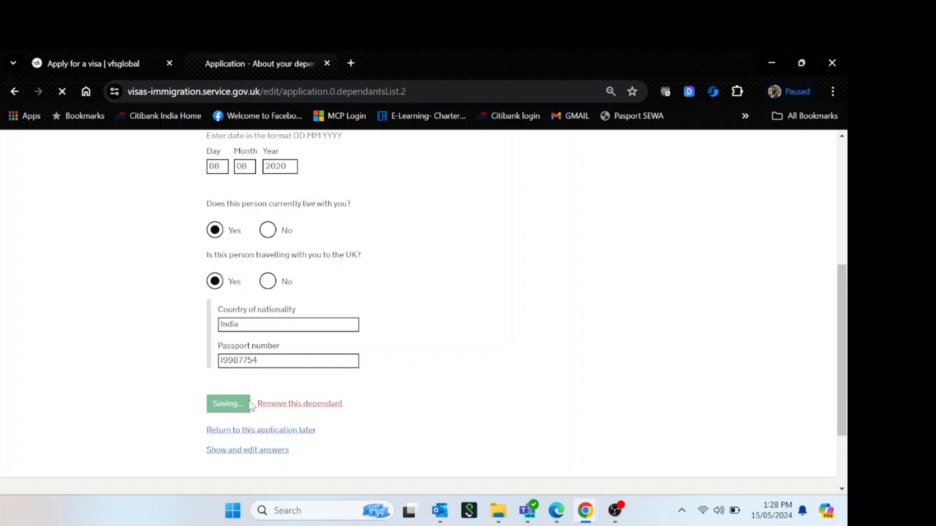
pyautogui.click(268, 261)
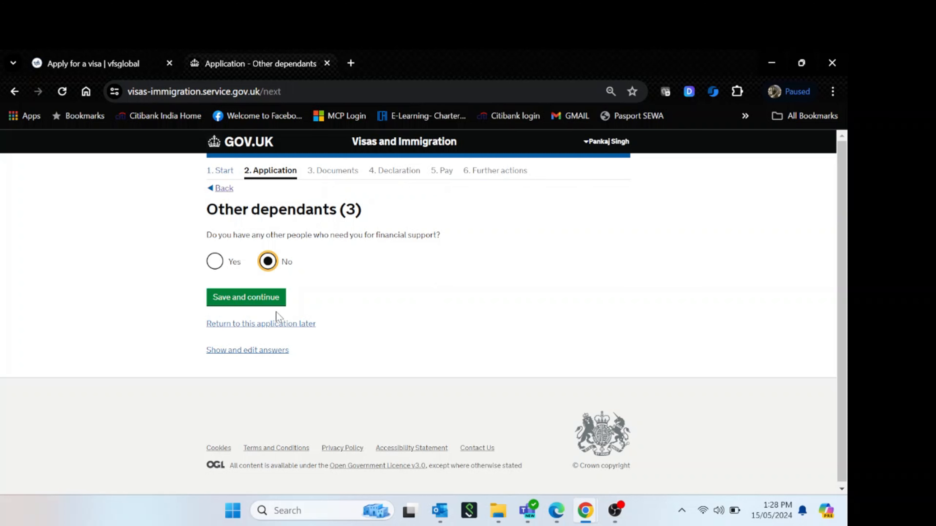
pyautogui.click(264, 300)
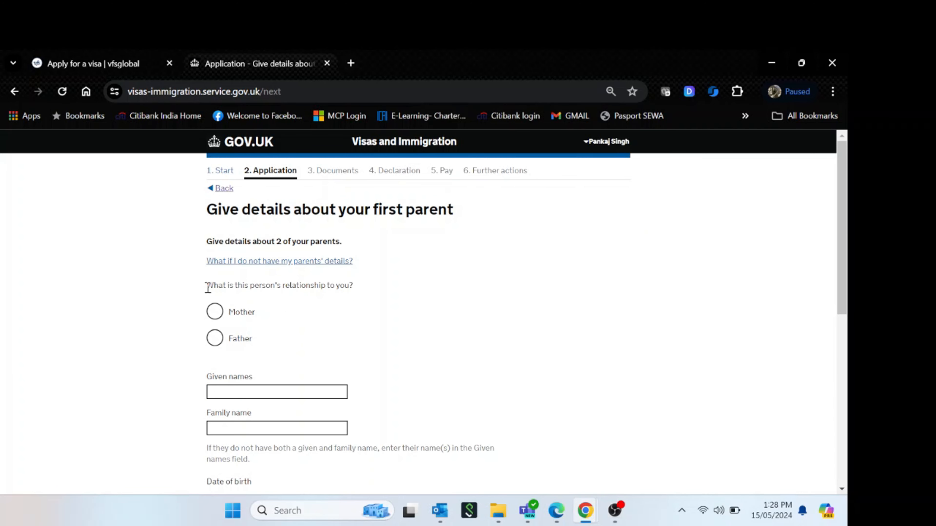
# Mark the first parent as Mother and enter her given and family names
pyautogui.moveTo(207, 286); pyautogui.dragTo(355, 287)
pyautogui.click(378, 299)
pyautogui.click(215, 314)
pyautogui.click(292, 392)
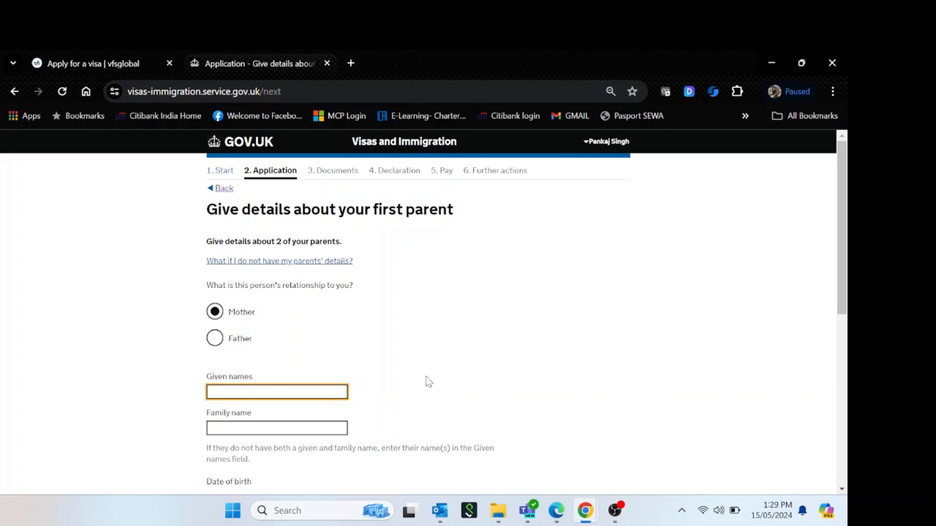
pyautogui.write('D')
pyautogui.write('Singh')
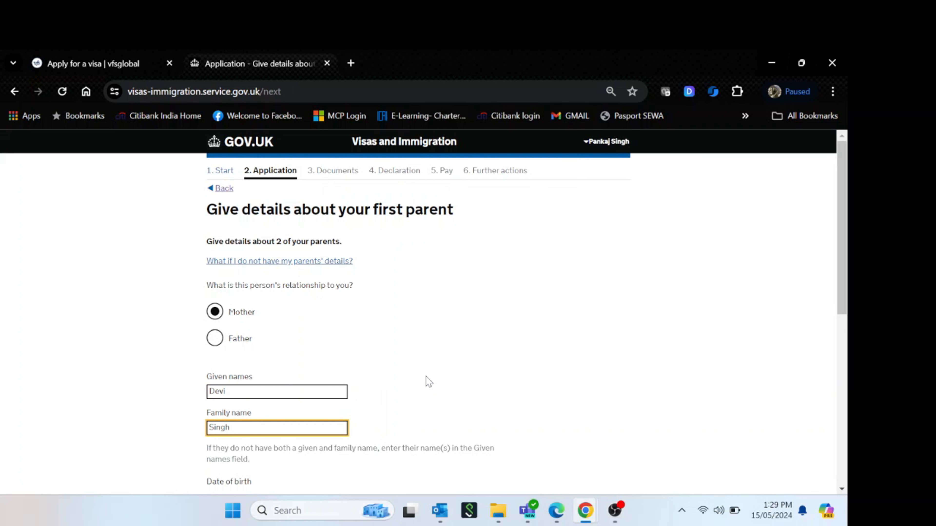
pyautogui.hotkey('shift', 'Tab')
pyautogui.scroll(-2, 431, 369)
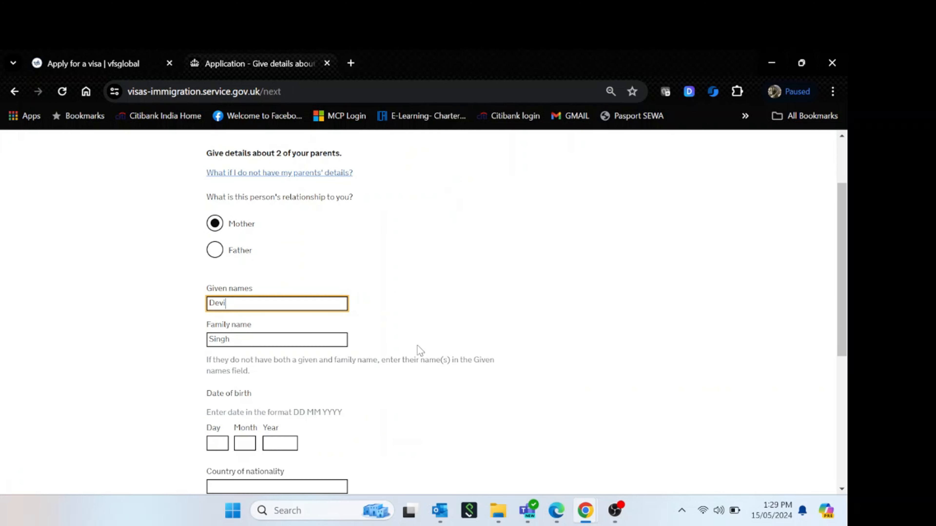
pyautogui.click(520, 308)
pyautogui.scroll(-2, 237, 428)
pyautogui.click(217, 352)
pyautogui.write('25')
pyautogui.press('Tab')
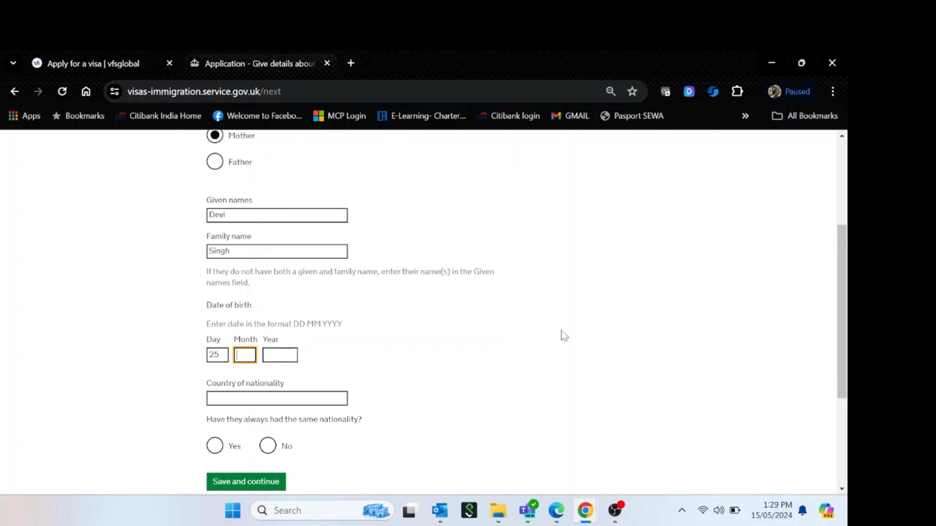
pyautogui.write('04')
pyautogui.press('Tab')
pyautogui.write('1960')
pyautogui.click(290, 398)
pyautogui.write('India')
pyautogui.click(288, 413)
pyautogui.click(214, 446)
pyautogui.press('Return')
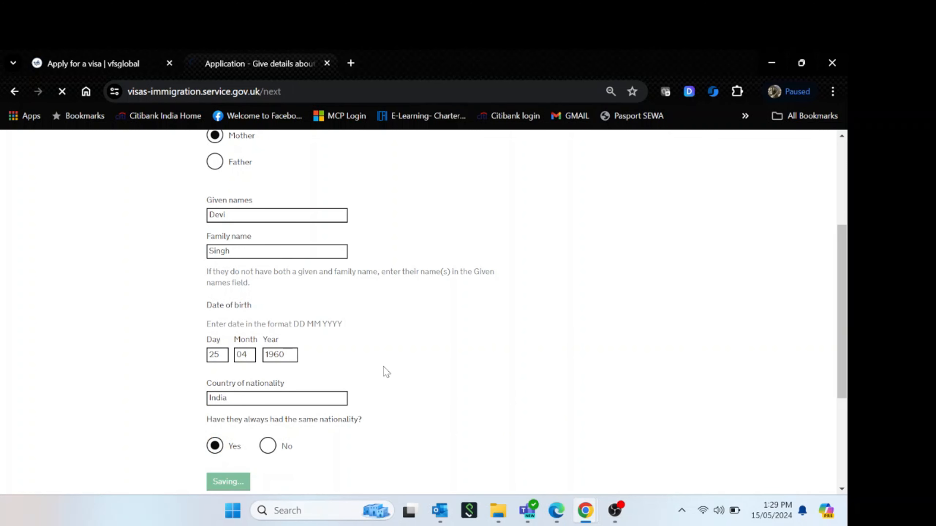
# Mark the second parent as Father and enter his given and family names
pyautogui.click(250, 344)
pyautogui.press('Tab')
pyautogui.press('Tab')
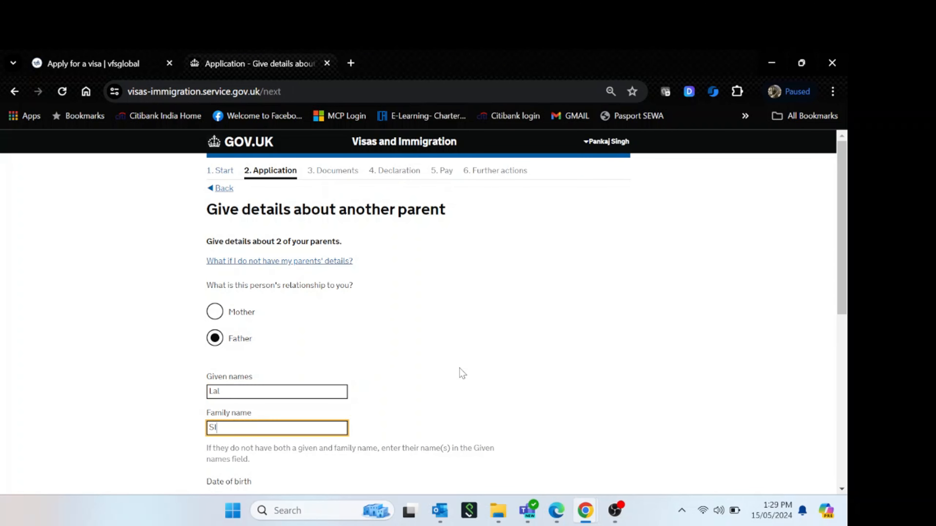
pyautogui.press('Tab')
pyautogui.scroll(-4, 457, 368)
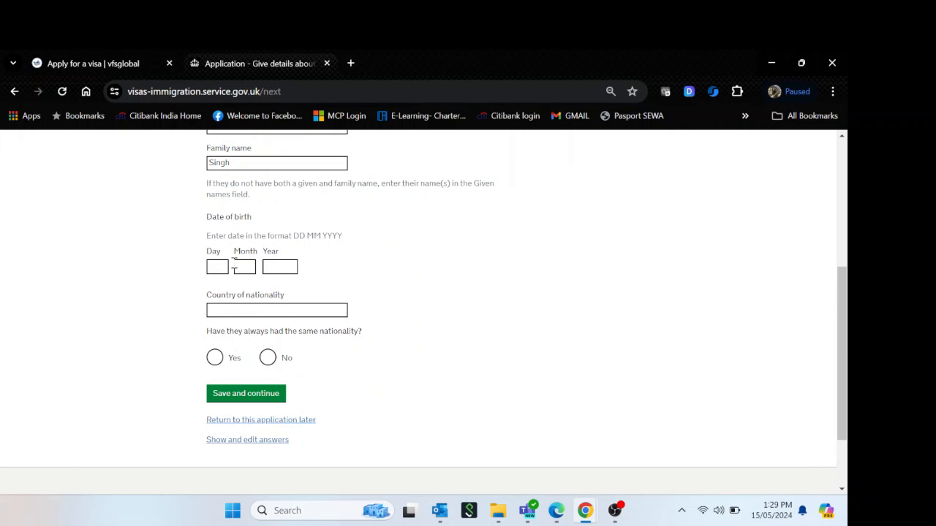
pyautogui.click(220, 269)
pyautogui.write('10')
pyautogui.press('Tab')
pyautogui.write('09')
pyautogui.press('Tab')
pyautogui.write('1955')
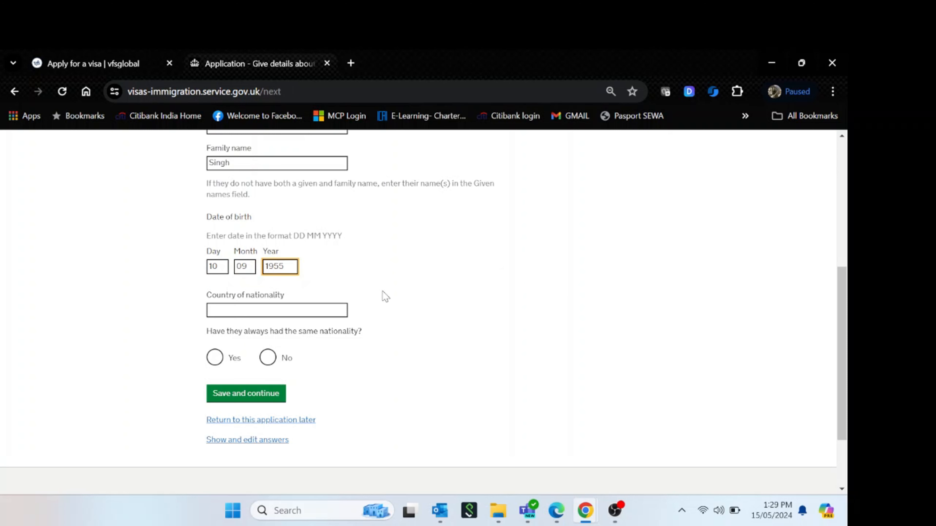
pyautogui.click(303, 309)
pyautogui.write('India')
pyautogui.click(298, 325)
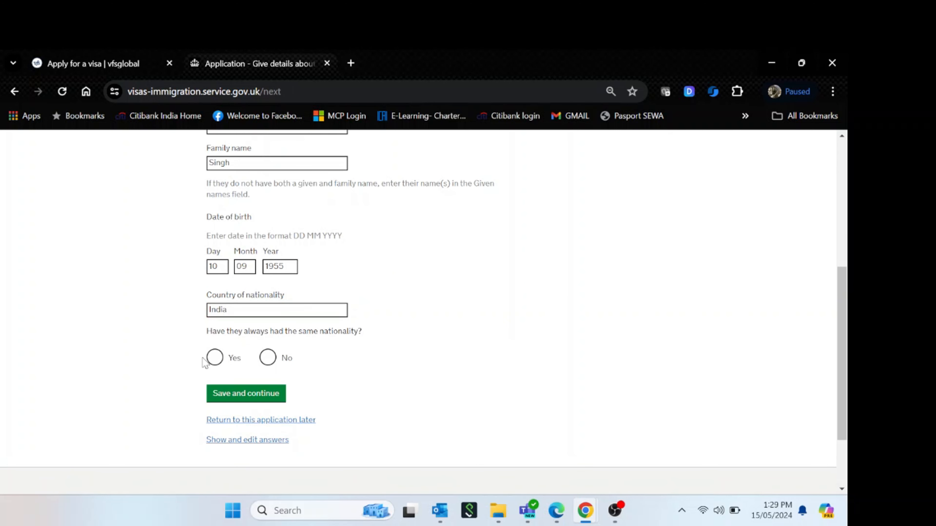
pyautogui.click(214, 357)
pyautogui.click(274, 392)
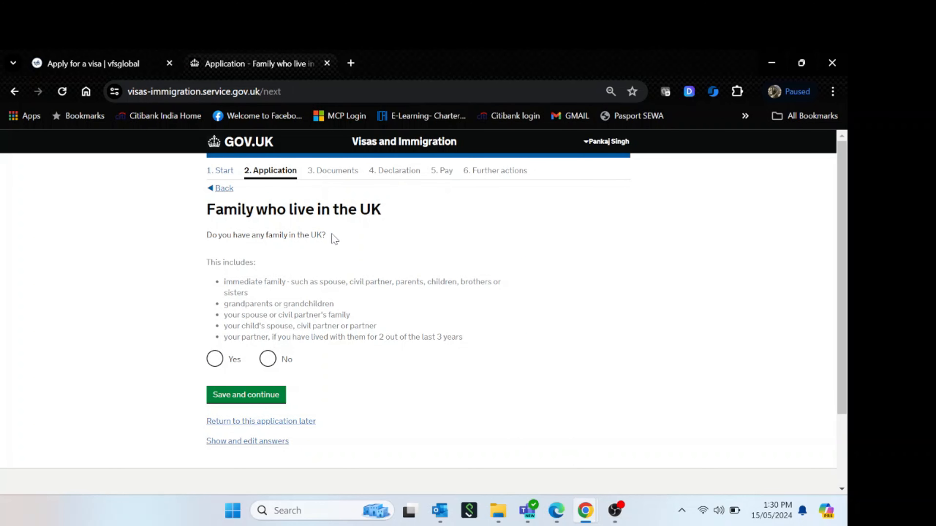
# Answer No to having family in the UK and No to travelling in an organised group
pyautogui.click(280, 363)
pyautogui.click(283, 398)
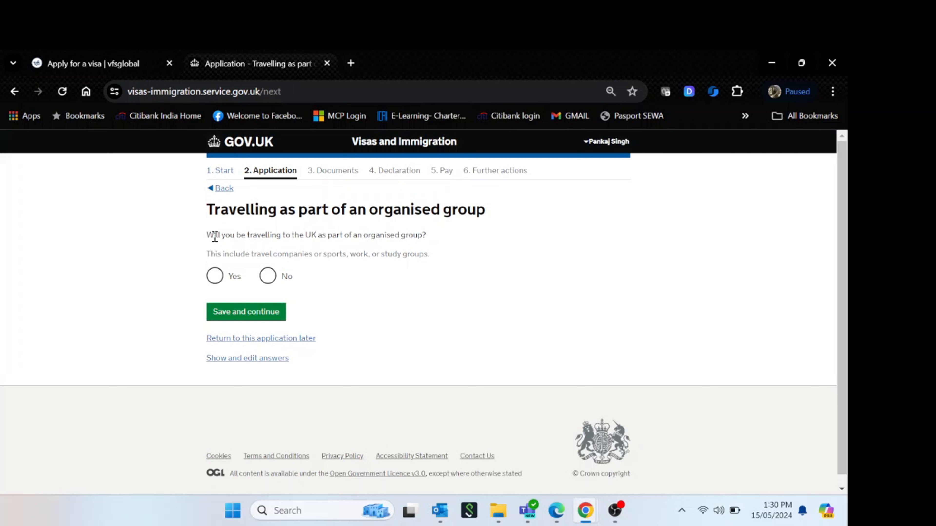
pyautogui.moveTo(427, 236); pyautogui.dragTo(207, 236)
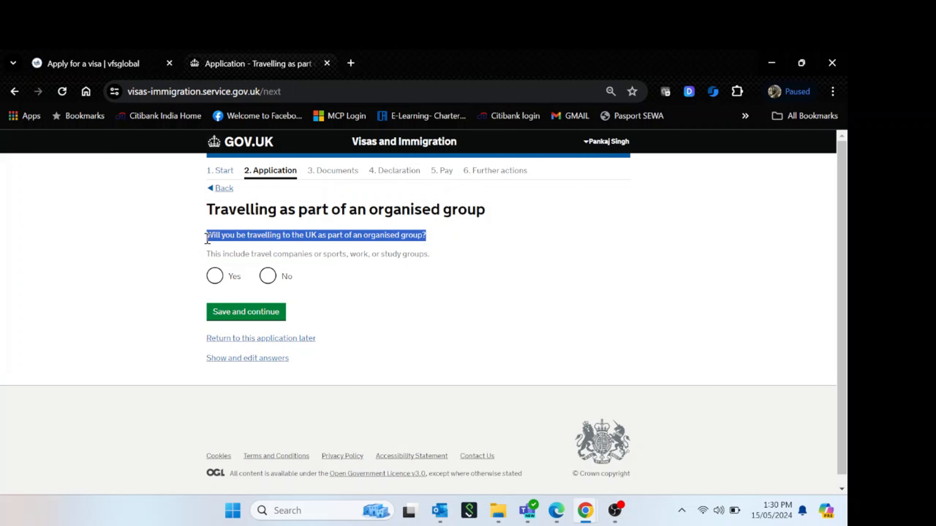
pyautogui.click(207, 238)
pyautogui.tripleClick(208, 236)
pyautogui.moveTo(228, 254); pyautogui.dragTo(232, 254)
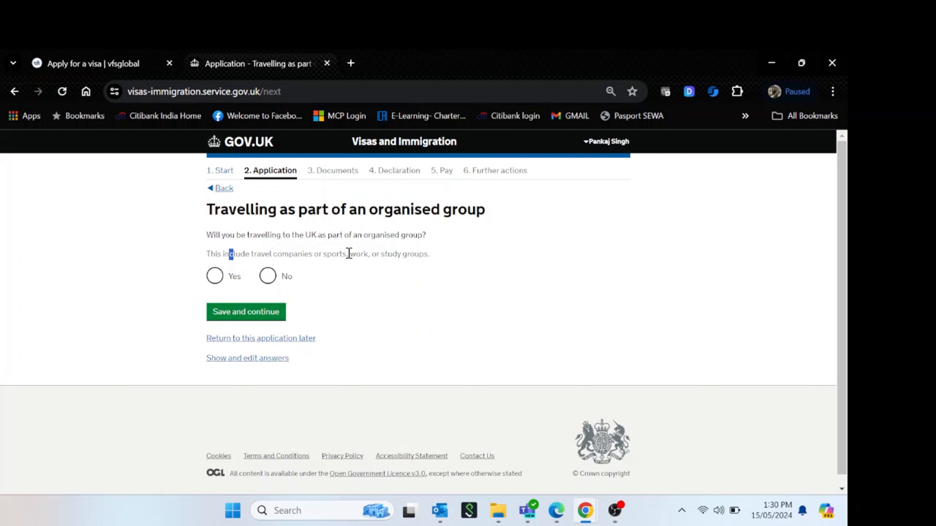
pyautogui.click(268, 276)
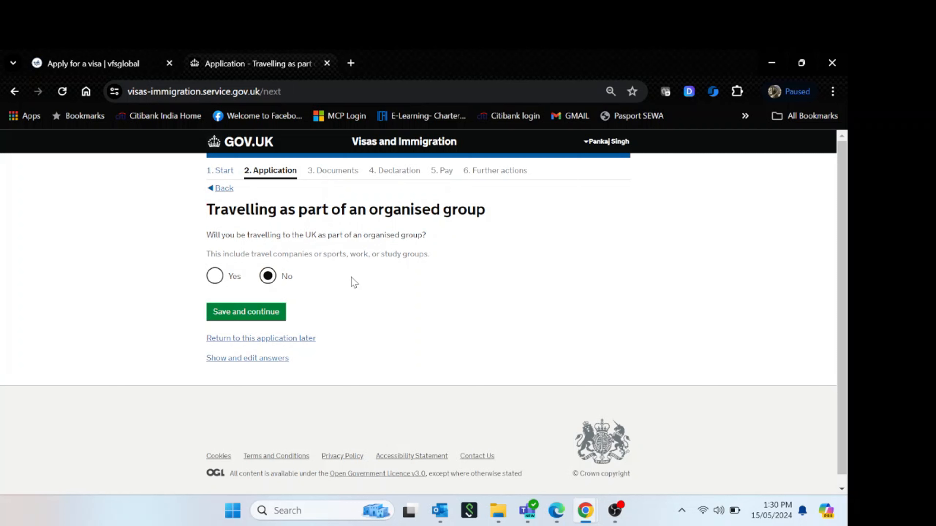
pyautogui.click(263, 319)
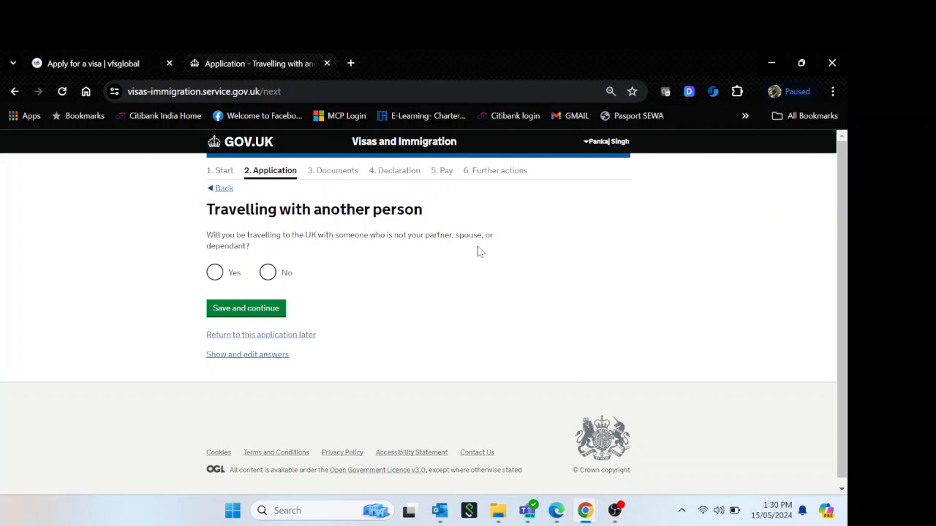
# Answer No to travelling with another person and save the answer
pyautogui.click(268, 273)
pyautogui.moveTo(368, 235); pyautogui.dragTo(489, 244)
pyautogui.click(341, 289)
pyautogui.click(277, 312)
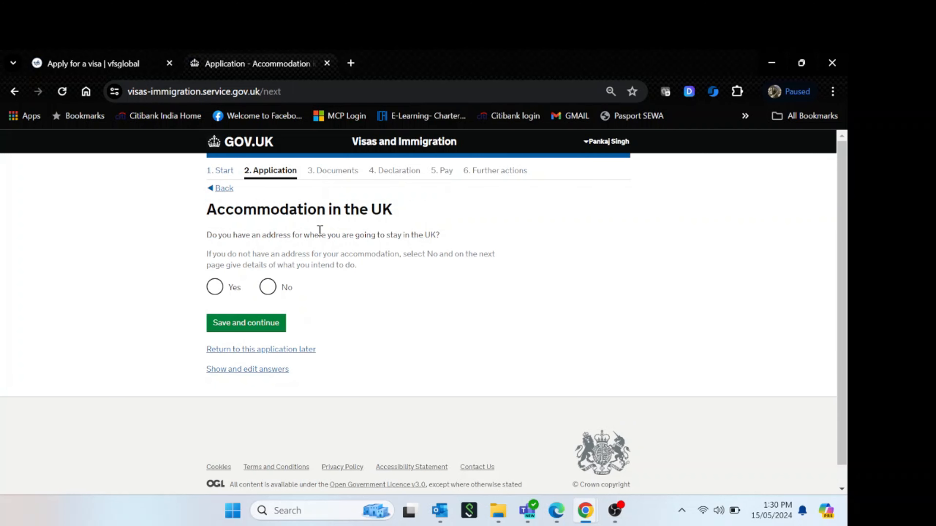
# Answer Yes to having an address for the UK stay and save
pyautogui.moveTo(212, 236); pyautogui.dragTo(418, 236)
pyautogui.click(396, 280)
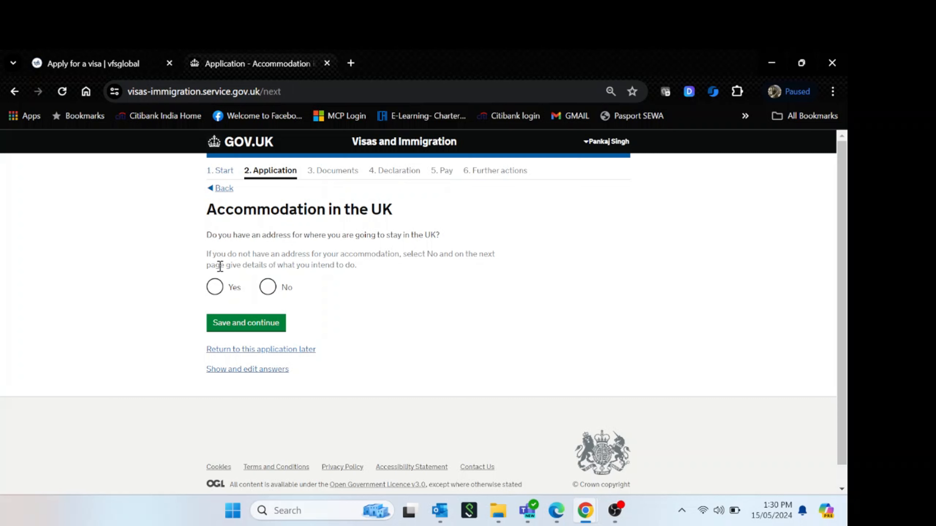
pyautogui.click(215, 287)
pyautogui.click(354, 317)
pyautogui.click(284, 325)
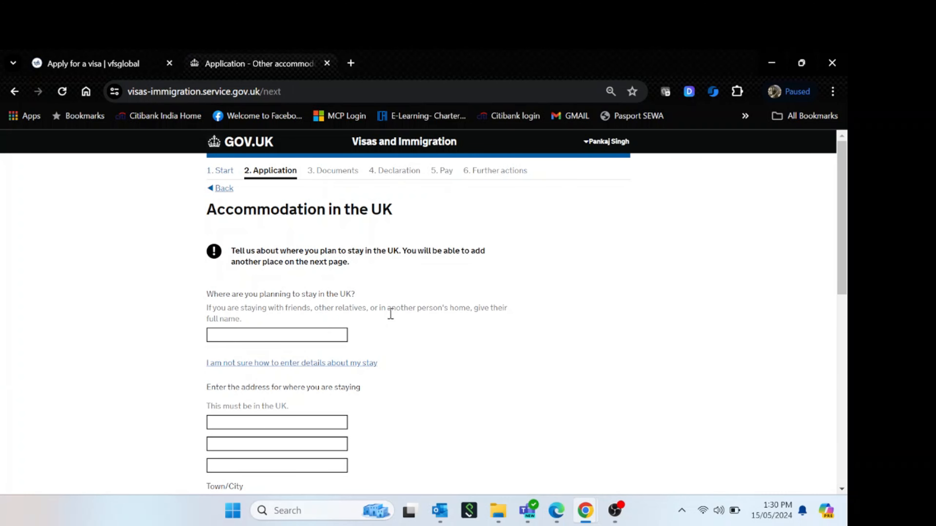
# Enter Hotel Hilton as the place of stay with its address lines and town, leaving postcode blank
pyautogui.scroll(-2, 513, 337)
pyautogui.click(320, 250)
pyautogui.write('Hot')
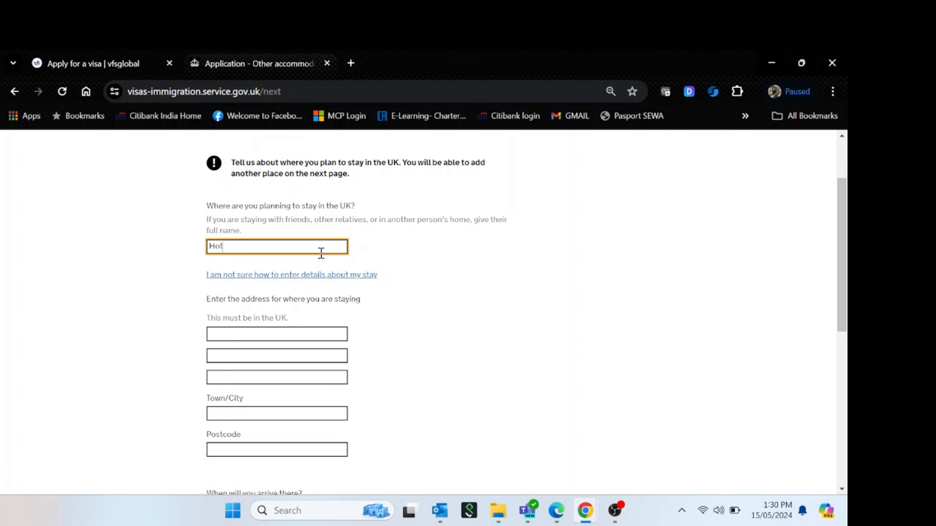
pyautogui.write('el Hilto')
pyautogui.press('Tab')
pyautogui.press('Tab')
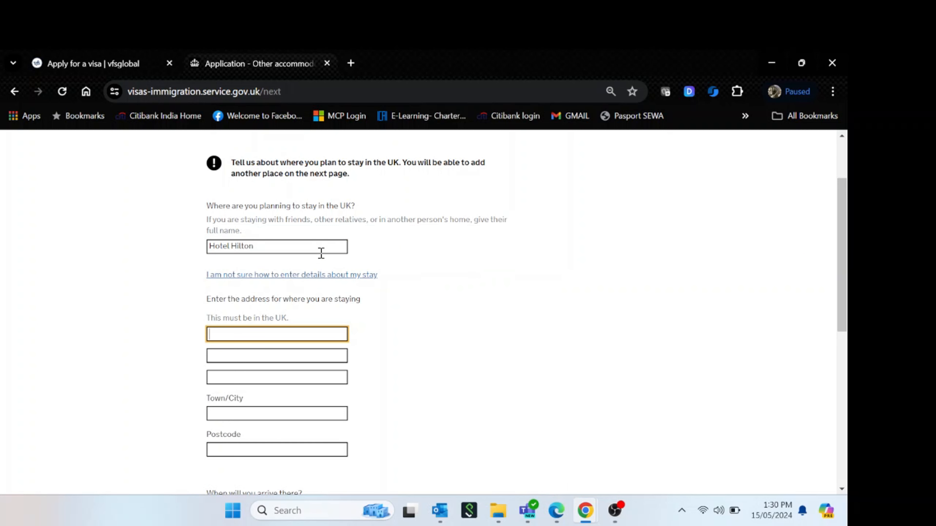
pyautogui.write('1224')
pyautogui.press('Tab')
pyautogui.write('Standted')
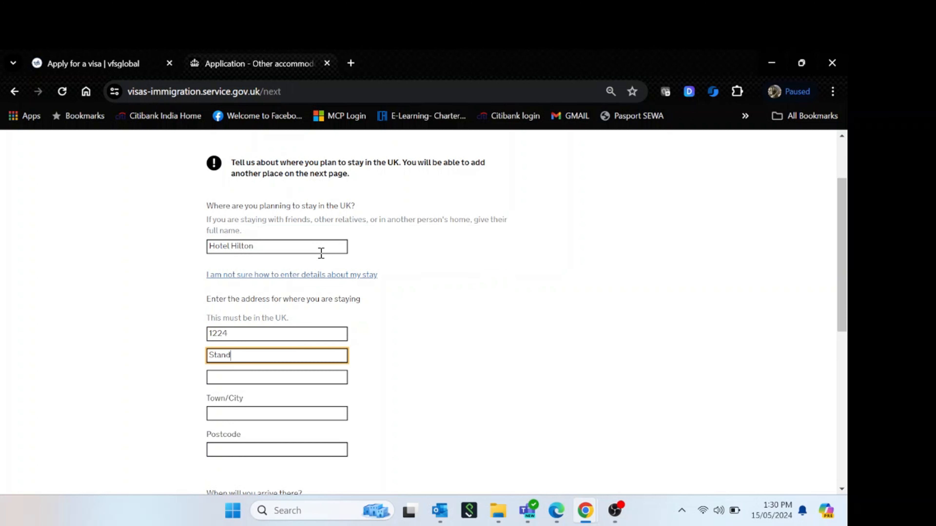
pyautogui.press('Tab')
pyautogui.press('Tab')
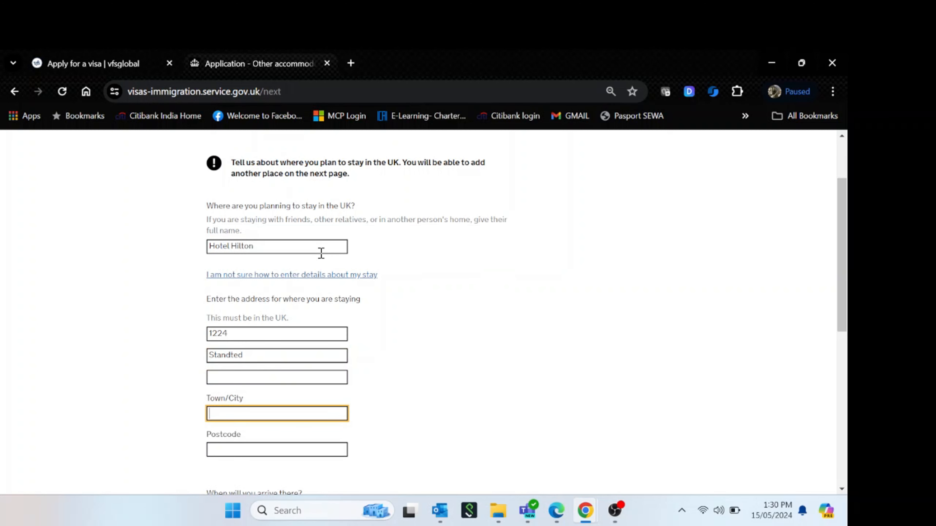
pyautogui.press('Tab')
pyautogui.hotkey('shift', 'Tab')
pyautogui.write('England')
pyautogui.press('Tab')
pyautogui.click(423, 327)
# Set the stay dates from 16/09/2024 to 30/09/2024 and save the accommodation details
pyautogui.scroll(-5, 427, 330)
pyautogui.scroll(2, 387, 340)
pyautogui.scroll(-2, 346, 364)
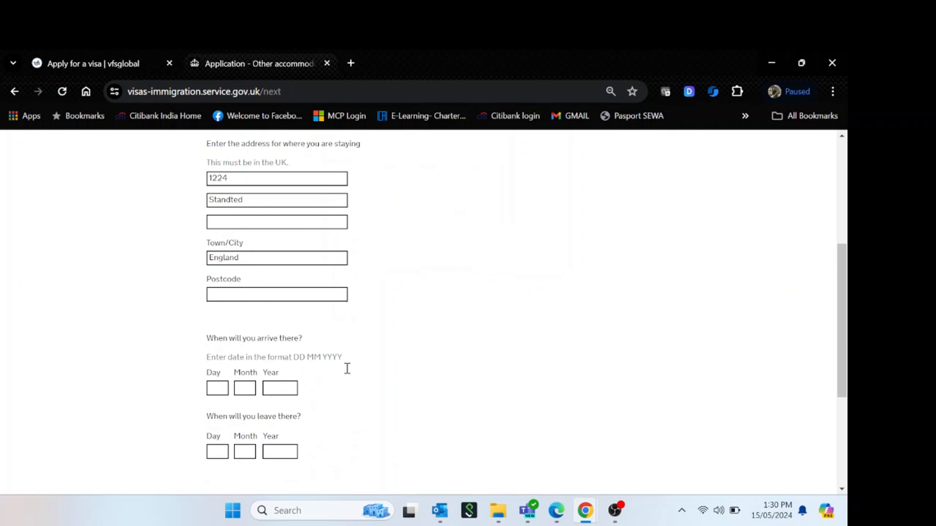
pyautogui.click(215, 366)
pyautogui.write('1')
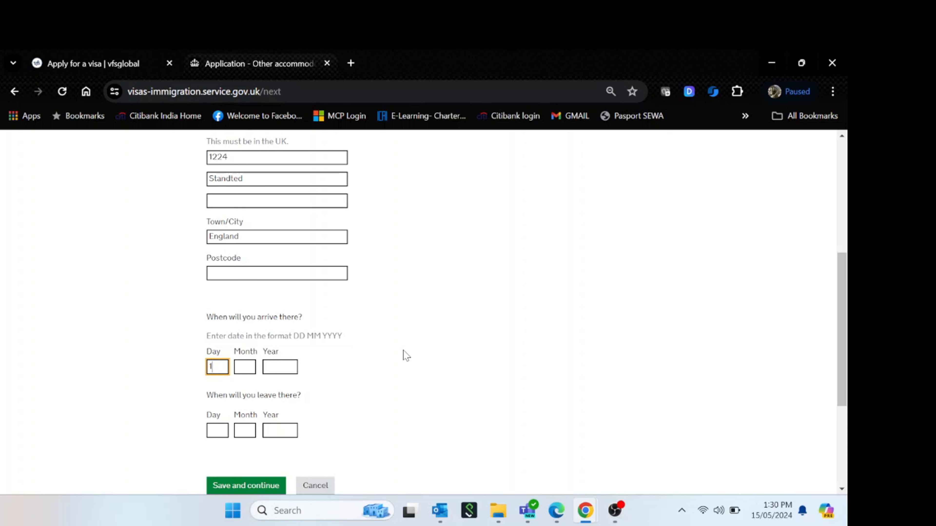
pyautogui.write('6')
pyautogui.press('Tab')
pyautogui.write('09')
pyautogui.press('Tab')
pyautogui.write('2024')
pyautogui.press('Tab')
pyautogui.write('30')
pyautogui.press('Tab')
pyautogui.write('09')
pyautogui.press('Tab')
pyautogui.write('202')
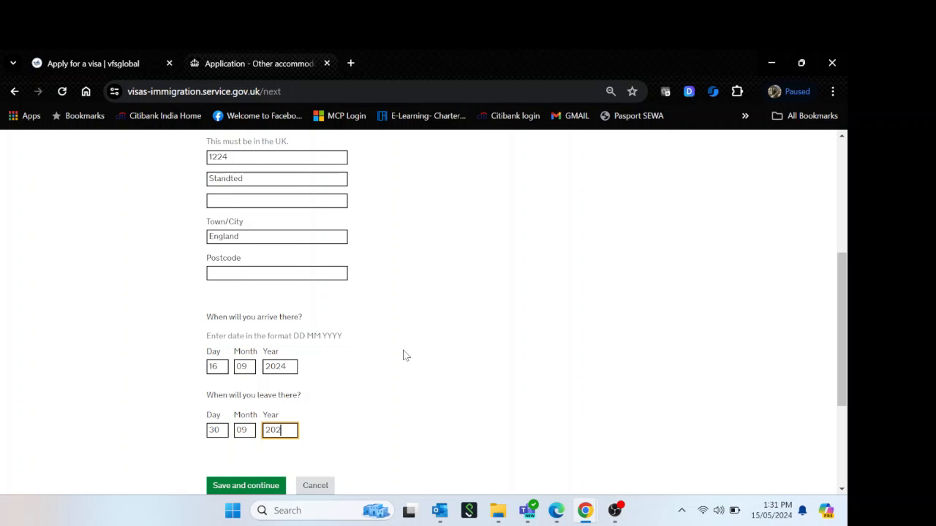
pyautogui.write('4')
pyautogui.click(402, 349)
pyautogui.click(248, 486)
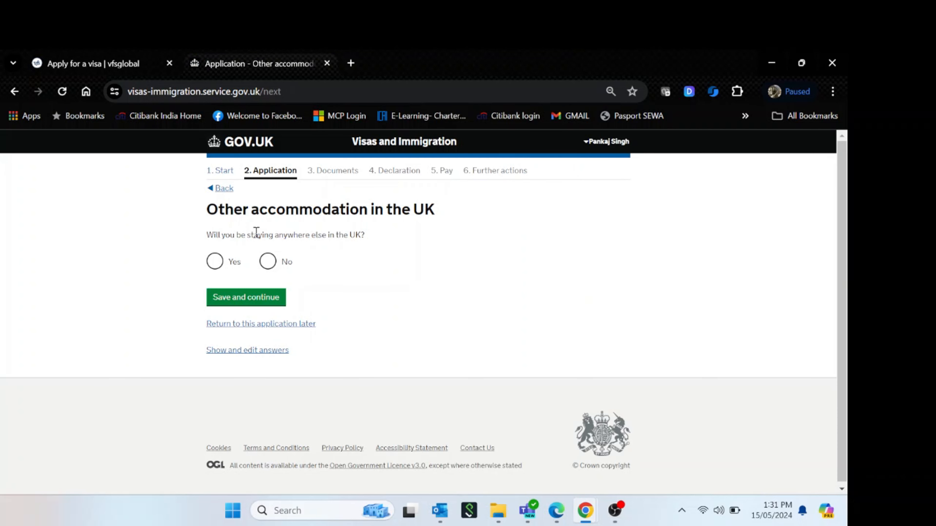
# Answer No to other accommodation and UK visits, and Zero visits to Australia, Canada, USA or EEA
pyautogui.click(289, 255)
pyautogui.click(243, 300)
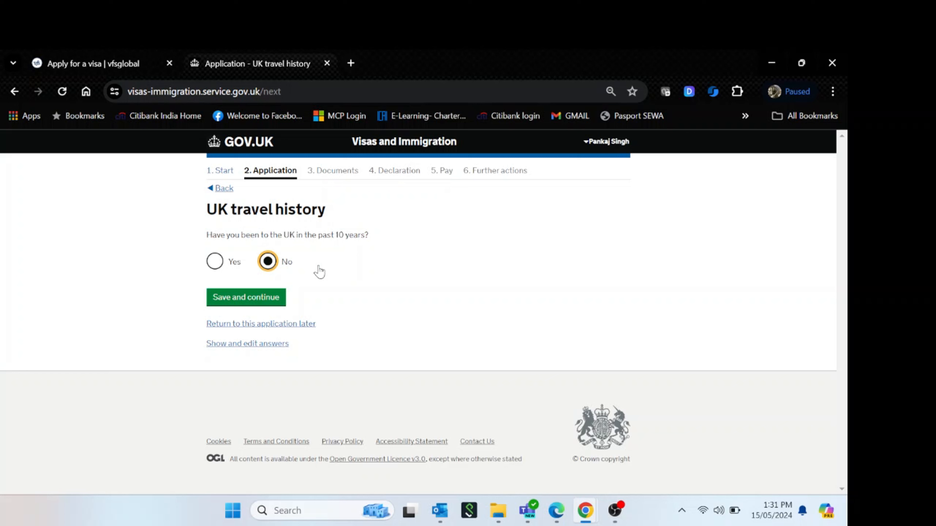
pyautogui.click(280, 299)
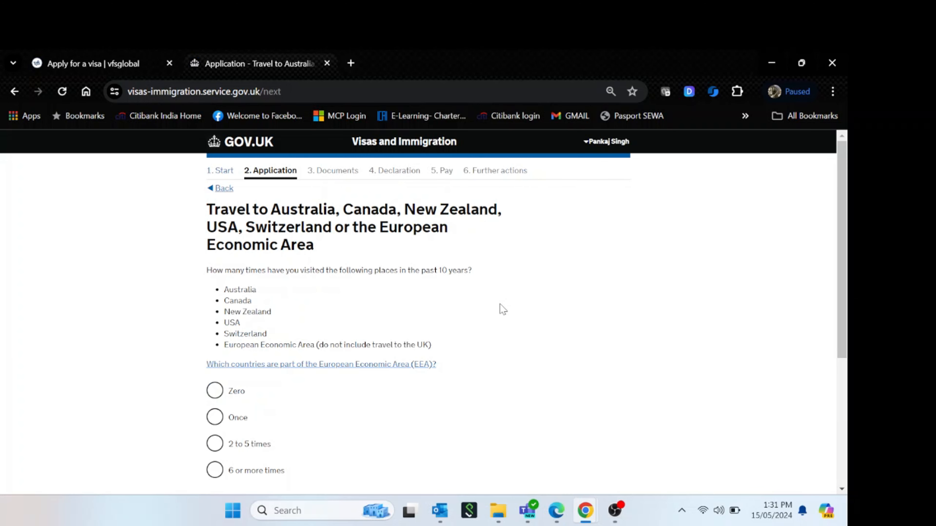
pyautogui.click(244, 390)
pyautogui.scroll(-3, 492, 320)
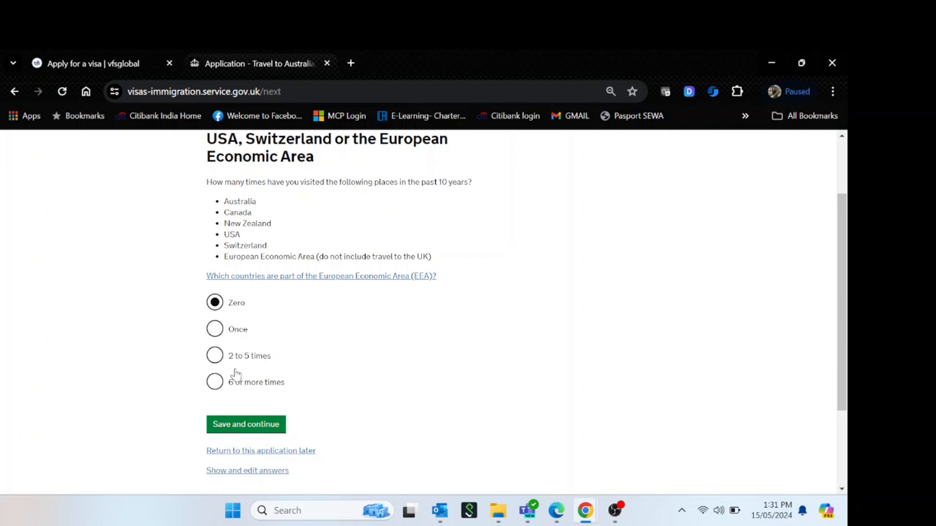
pyautogui.click(253, 425)
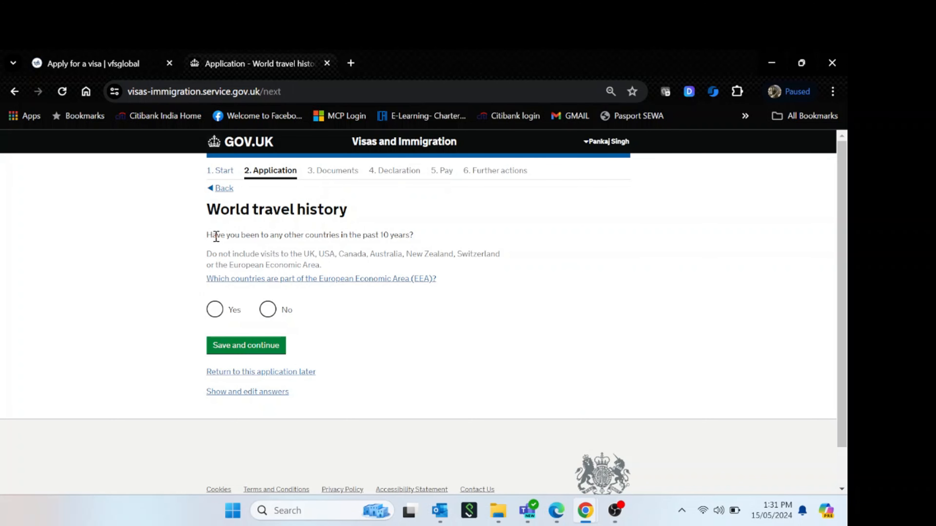
# Answer Yes to having visited other countries in the world travel history and save
pyautogui.moveTo(217, 235); pyautogui.dragTo(433, 245)
pyautogui.click(417, 325)
pyautogui.click(215, 309)
pyautogui.click(283, 349)
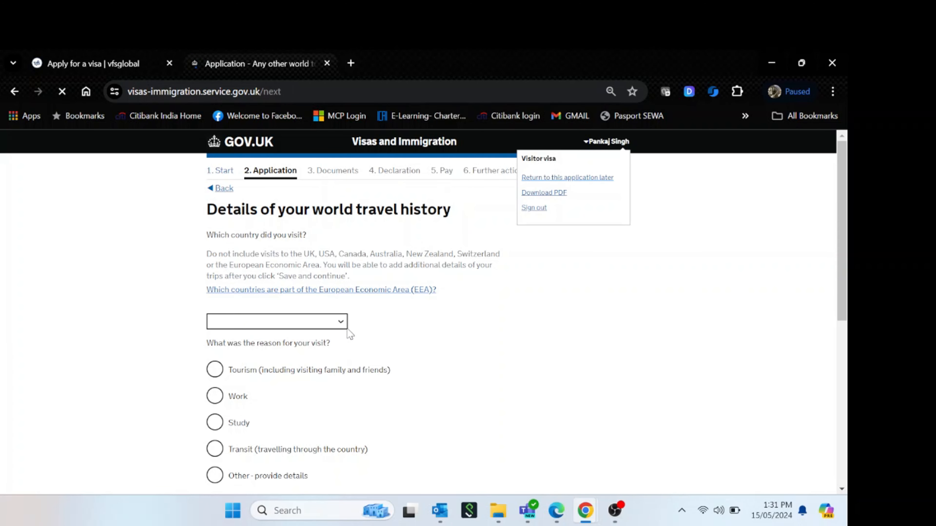
# Enter Oman as the visited country with Tourism as the reason for the visit
pyautogui.click(338, 324)
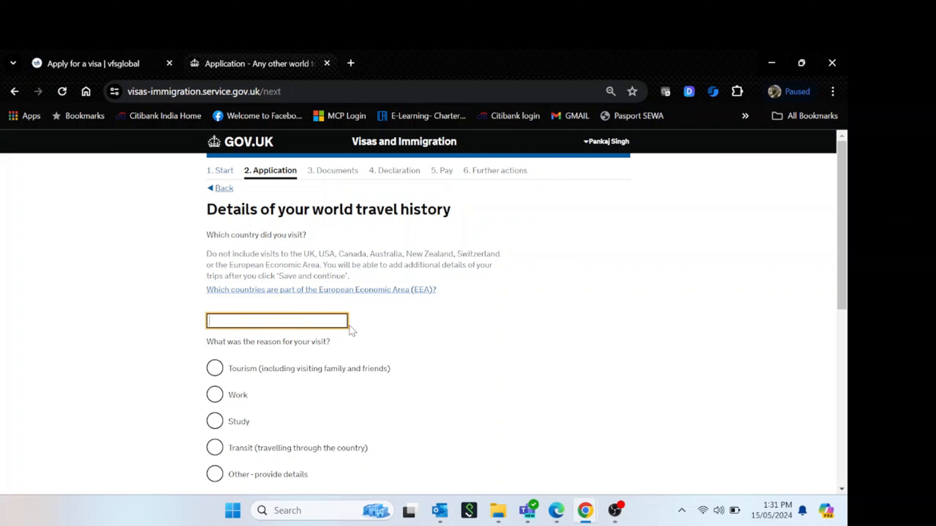
pyautogui.click(518, 354)
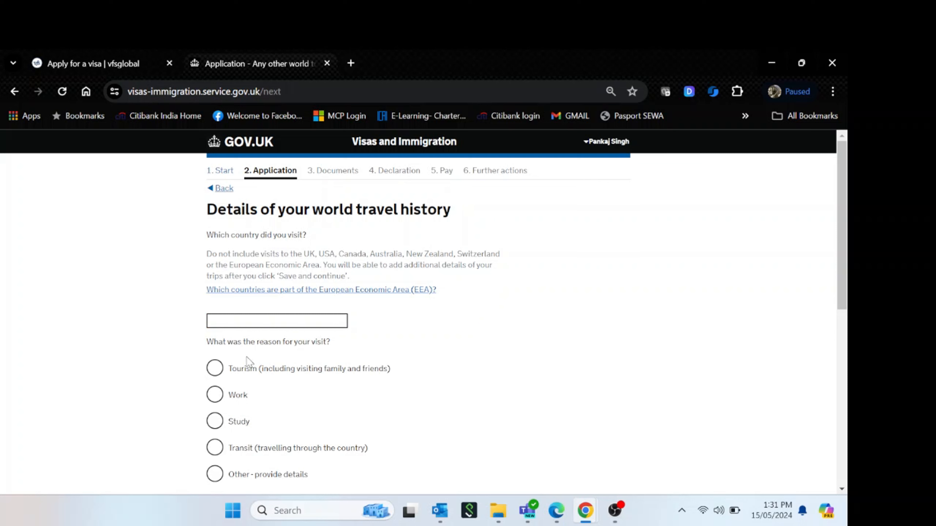
pyautogui.click(274, 321)
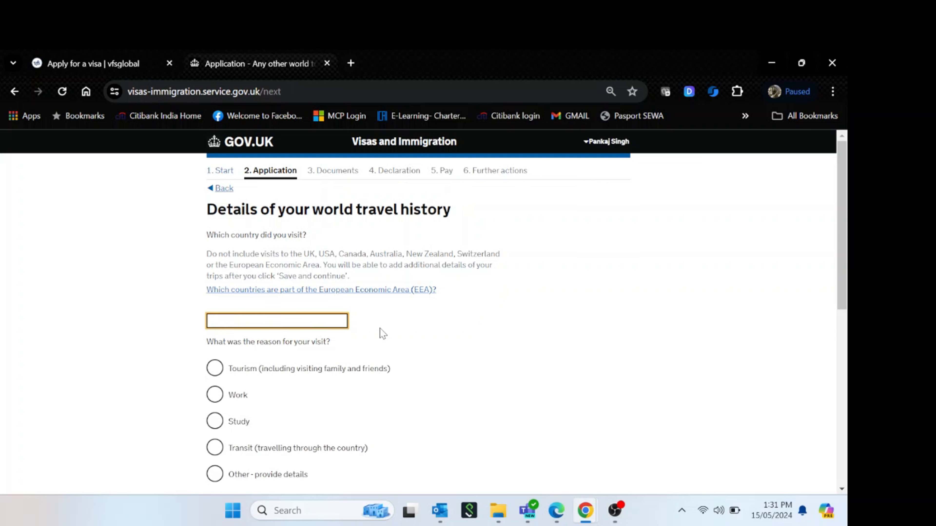
pyautogui.write('Oman')
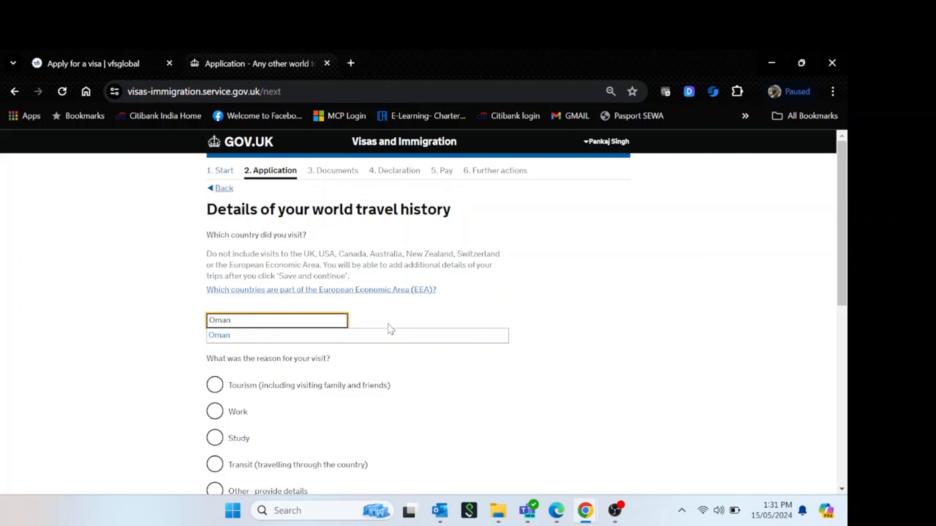
pyautogui.click(399, 339)
pyautogui.click(215, 368)
# Set the Oman trip entry date to 12/12/2022
pyautogui.scroll(-4, 490, 357)
pyautogui.click(223, 388)
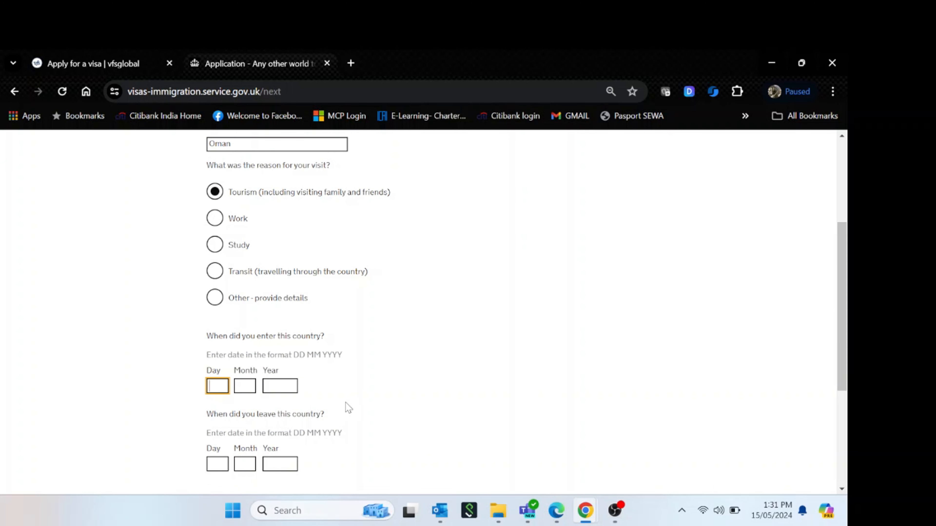
pyautogui.write('12')
pyautogui.press('Tab')
# Set the Oman leaving date to 14/12/2022, correcting the year, and save the trip
pyautogui.write('12')
pyautogui.press('Tab')
pyautogui.write('2022')
pyautogui.press('Tab')
pyautogui.write('14')
pyautogui.press('Tab')
pyautogui.write('12')
pyautogui.press('Tab')
pyautogui.write('202')
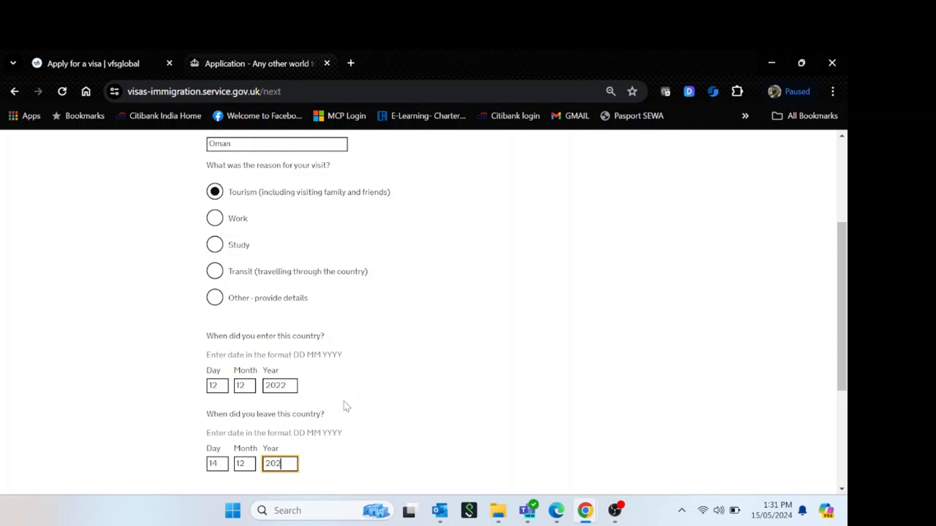
pyautogui.write('3')
pyautogui.press('BackSpace')
pyautogui.write('2')
pyautogui.scroll(-2, 420, 391)
pyautogui.click(240, 413)
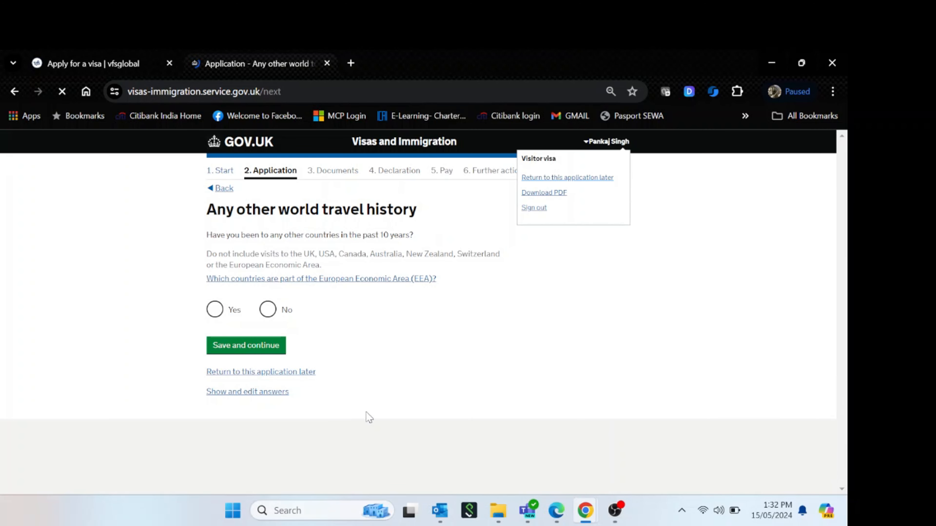
# Answer the 'any other world travel history' question and save it
pyautogui.click(215, 311)
pyautogui.click(245, 345)
pyautogui.moveTo(208, 243); pyautogui.dragTo(416, 243)
pyautogui.click(234, 264)
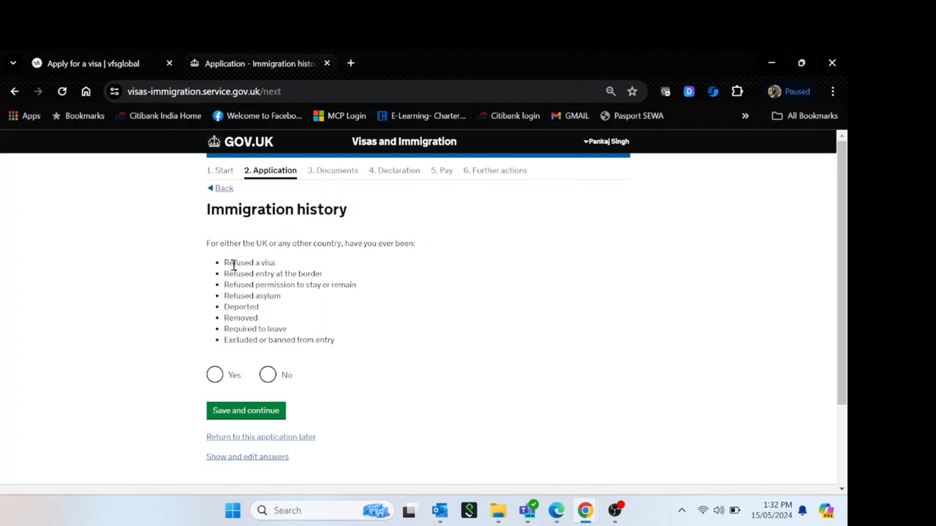
# Answer No to immigration history and 'never had any' convictions or penalties, saving each
pyautogui.click(268, 375)
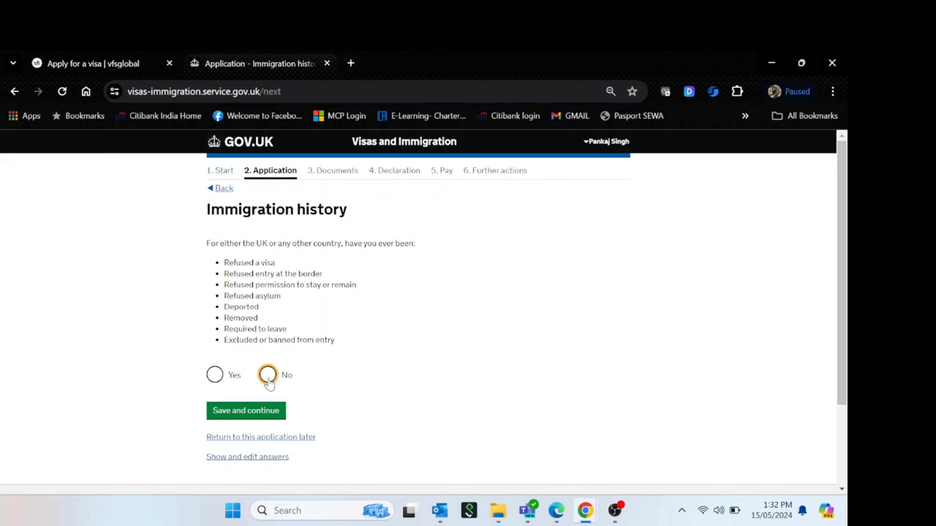
pyautogui.click(252, 413)
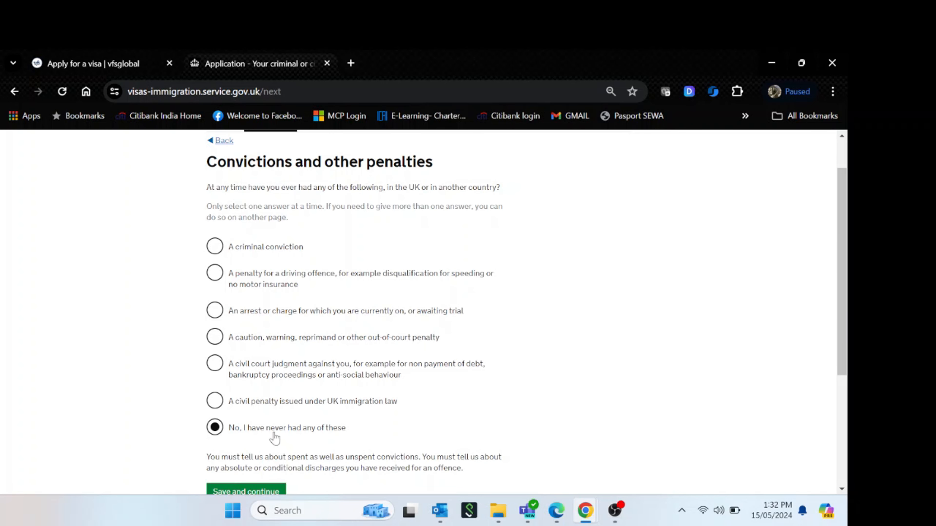
pyautogui.scroll(-1, 810, 317)
pyautogui.click(265, 469)
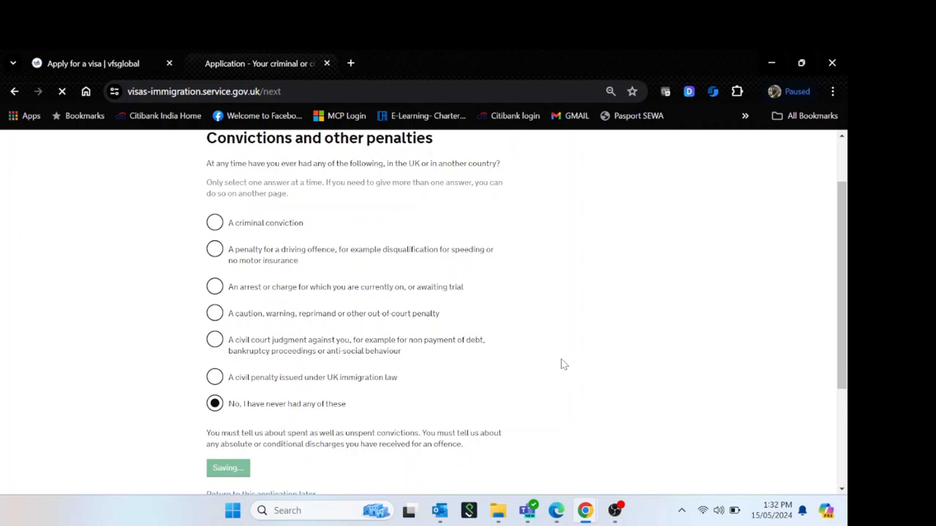